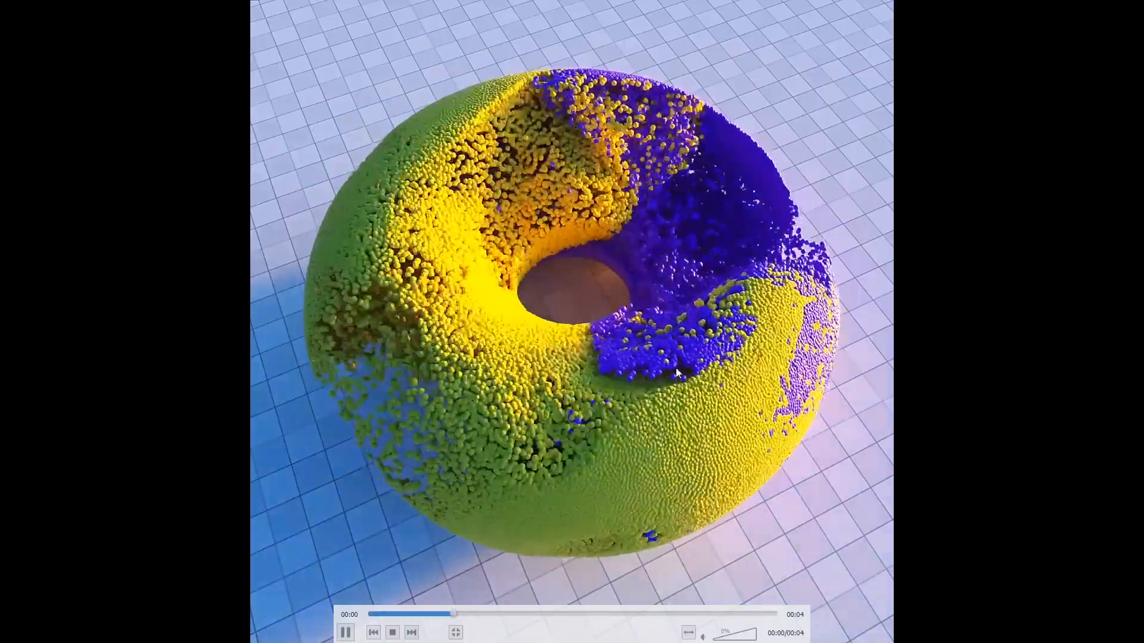
Step: Play through the reference donut animations and close the player
{"action": "left_click", "coordinate": [411, 633]}
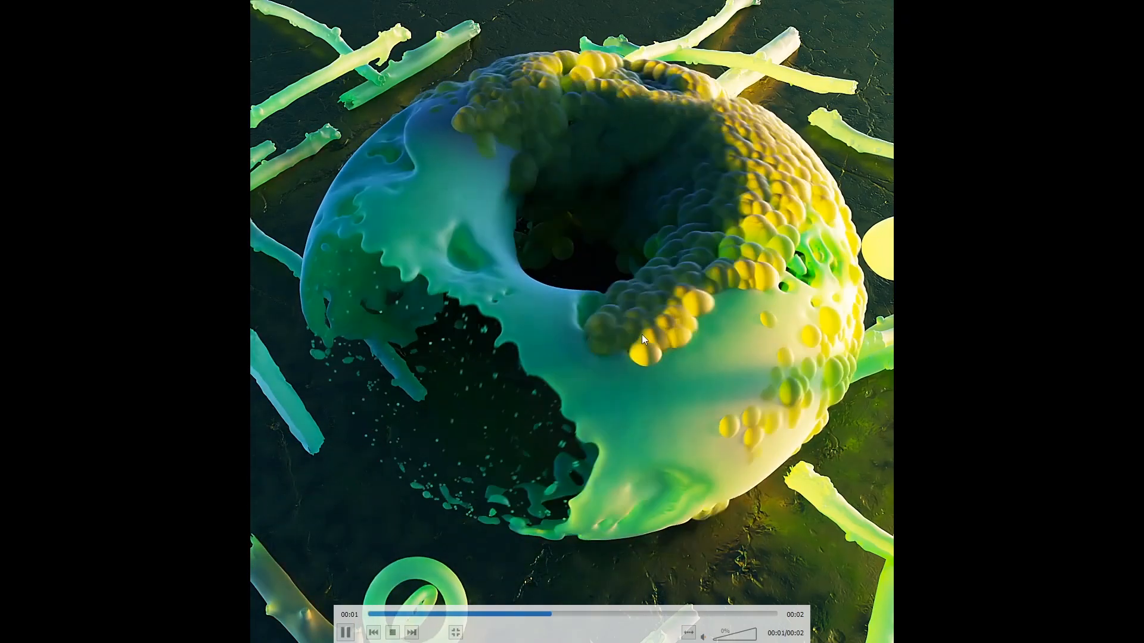
{"action": "left_click", "coordinate": [411, 633]}
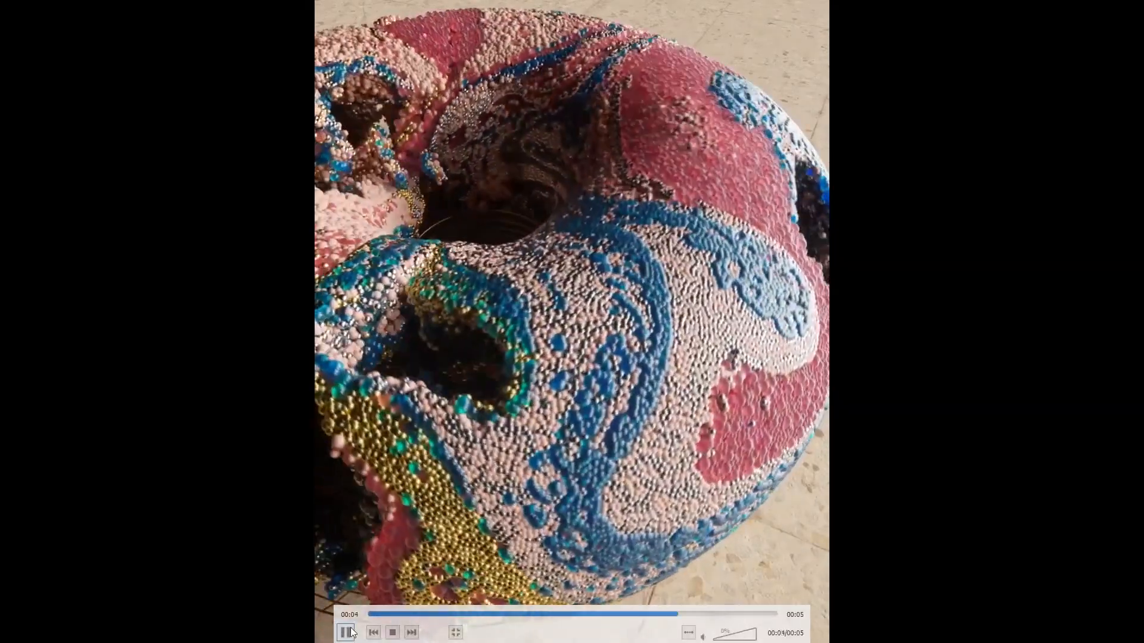
{"action": "left_click", "coordinate": [346, 633]}
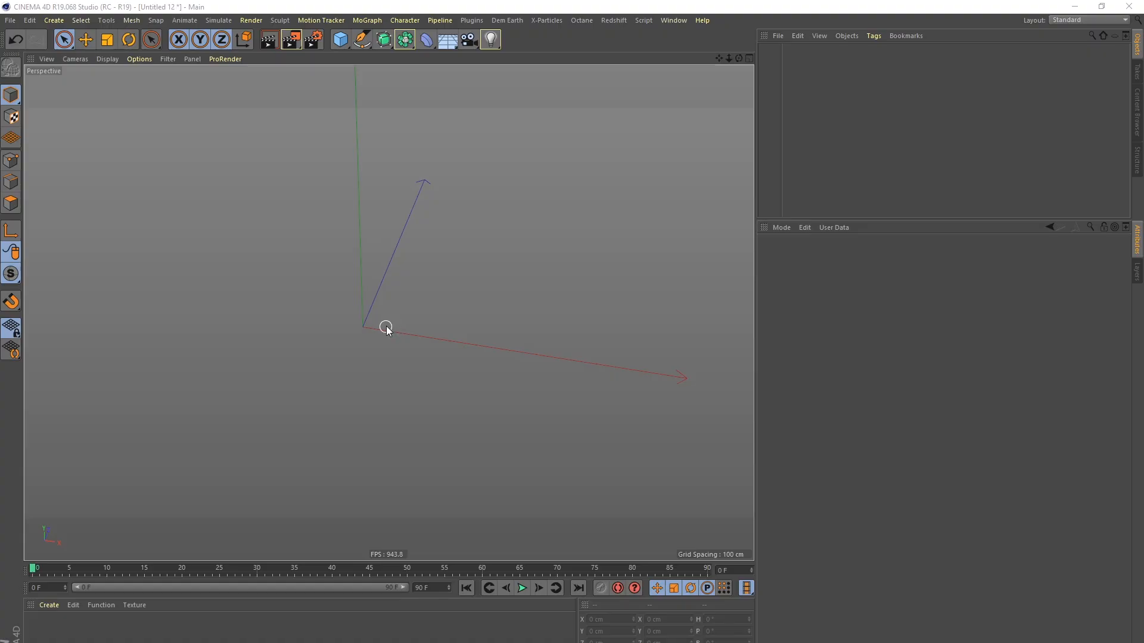
Step: Add a plane as the floor and scale it up uniformly to about 1092 cm
{"action": "right_click_drag", "start_coordinate": [342, 318], "coordinate": [345, 316], "text": "alt"}
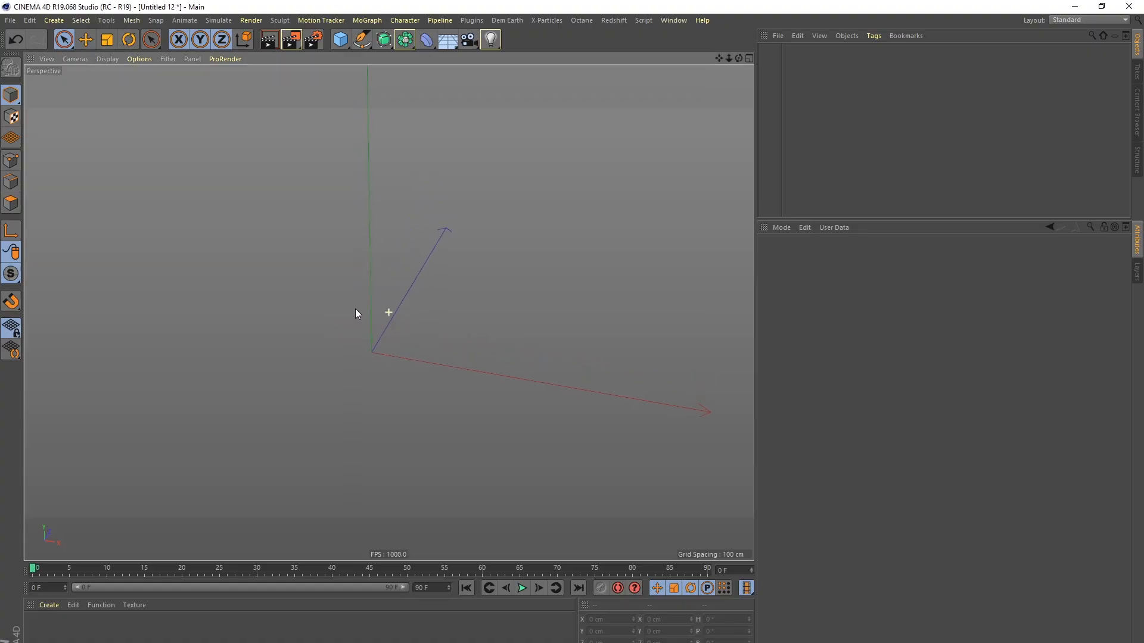
{"action": "left_click", "coordinate": [349, 41]}
{"action": "left_click", "coordinate": [441, 78]}
{"action": "left_click_drag", "start_coordinate": [369, 339], "coordinate": [554, 190], "text": "alt"}
{"action": "left_click", "coordinate": [114, 44]}
{"action": "left_click_drag", "start_coordinate": [213, 182], "coordinate": [298, 167]}
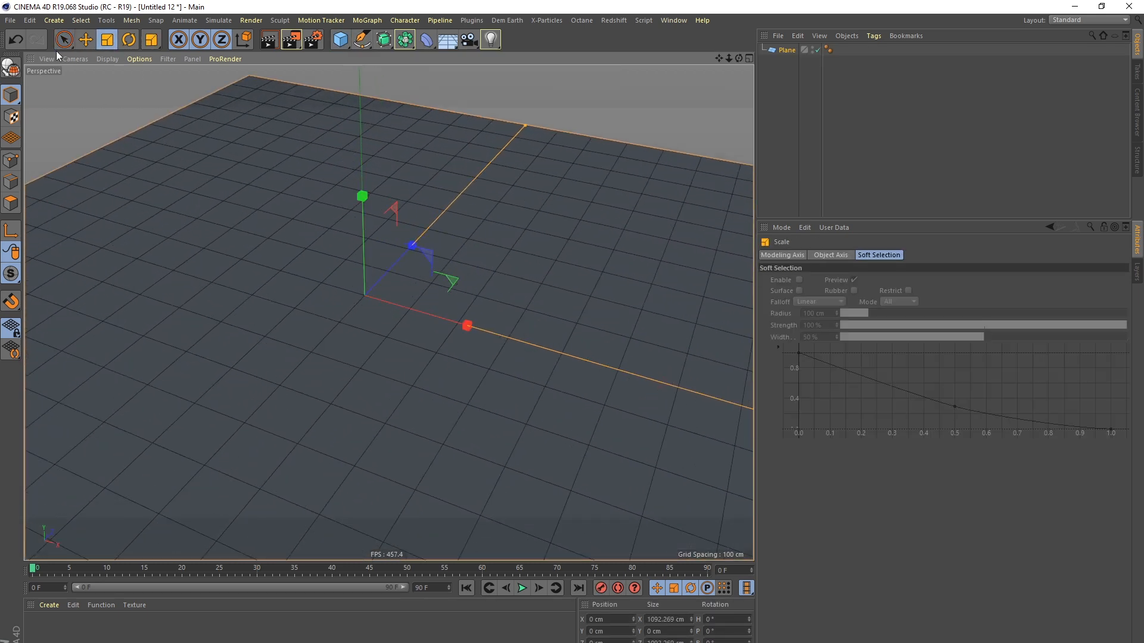
{"action": "left_click", "coordinate": [63, 44]}
{"action": "left_click_drag", "start_coordinate": [115, 72], "coordinate": [383, 293], "text": "alt"}
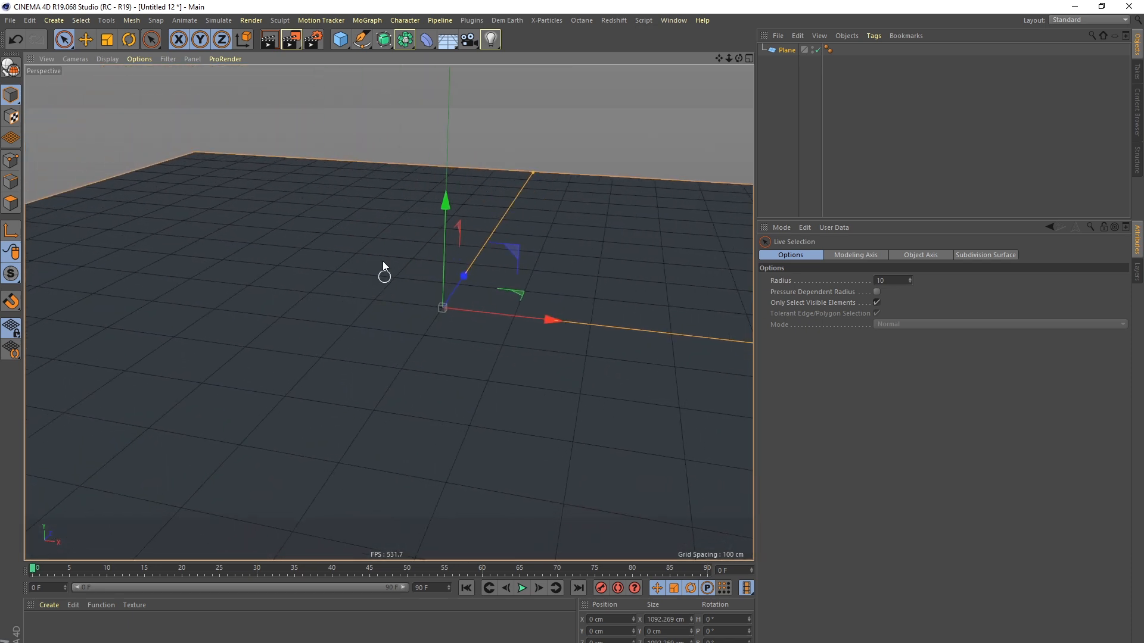
Step: Add a torus and raise it about 42 cm above the plane
{"action": "left_click", "coordinate": [344, 41]}
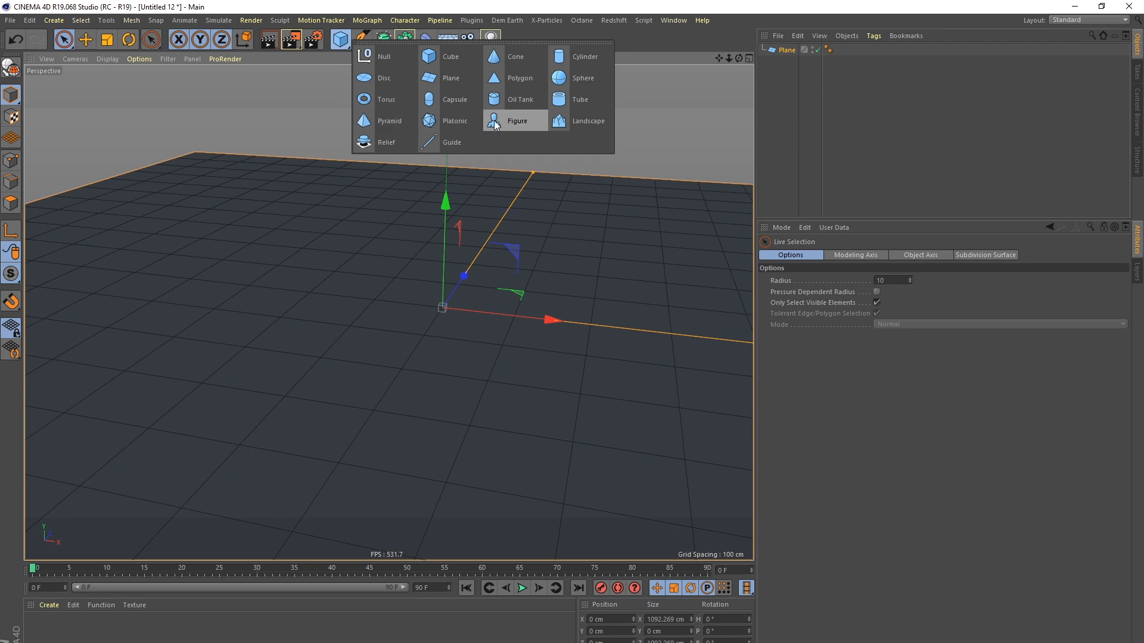
{"action": "left_click", "coordinate": [377, 100]}
{"action": "scroll", "coordinate": [466, 270], "scroll_direction": "down", "scroll_amount": 2}
{"action": "left_click_drag", "start_coordinate": [470, 209], "coordinate": [468, 180]}
Step: Set the torus to a 120 cm ring radius, 70 ring segments, a 60 cm pipe radius and 40 pipe segments
{"action": "double_click", "coordinate": [850, 282]}
{"action": "type", "text": "120"}
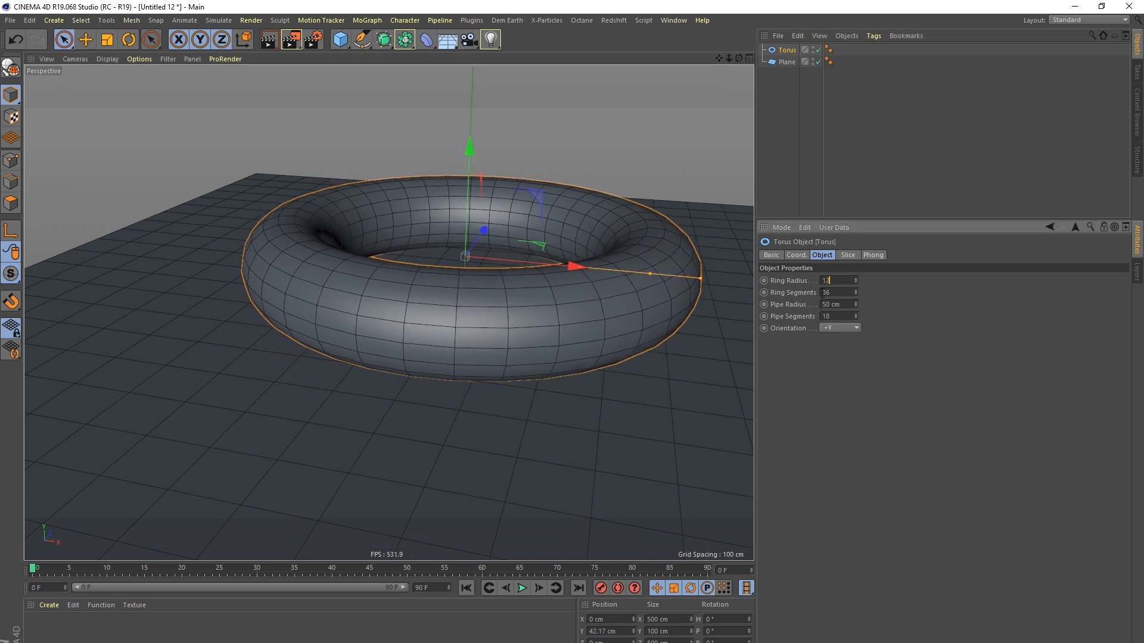
{"action": "key", "text": "Tab"}
{"action": "key", "text": "Tab"}
{"action": "type", "text": "60"}
{"action": "key", "text": "Tab"}
{"action": "type", "text": "40"}
{"action": "key", "text": "Return"}
Step: Raise the torus to a height of about 60 cm so that it rests on the plane
{"action": "mouse_move", "coordinate": [477, 293]}
{"action": "left_mouse_down", "text": "alt"}
{"action": "mouse_move", "coordinate": [471, 321]}
{"action": "mouse_move", "coordinate": [489, 306]}
{"action": "left_mouse_up", "text": "alt"}
{"action": "mouse_move", "coordinate": [450, 218]}
{"action": "left_mouse_down", "text": "alt"}
{"action": "mouse_move", "coordinate": [466, 212]}
{"action": "mouse_move", "coordinate": [459, 204]}
{"action": "left_mouse_up", "text": "alt"}
{"action": "left_click_drag", "start_coordinate": [475, 296], "coordinate": [461, 234], "text": "alt"}
{"action": "left_click_drag", "start_coordinate": [508, 278], "coordinate": [510, 385], "text": "alt"}
{"action": "middle_click_drag", "start_coordinate": [495, 235], "coordinate": [485, 325], "text": "alt"}
{"action": "scroll", "coordinate": [518, 298], "scroll_direction": "down", "scroll_amount": 3}
{"action": "left_click_drag", "start_coordinate": [519, 297], "coordinate": [468, 282], "text": "alt"}
{"action": "right_click_drag", "start_coordinate": [508, 309], "coordinate": [584, 290], "text": "alt"}
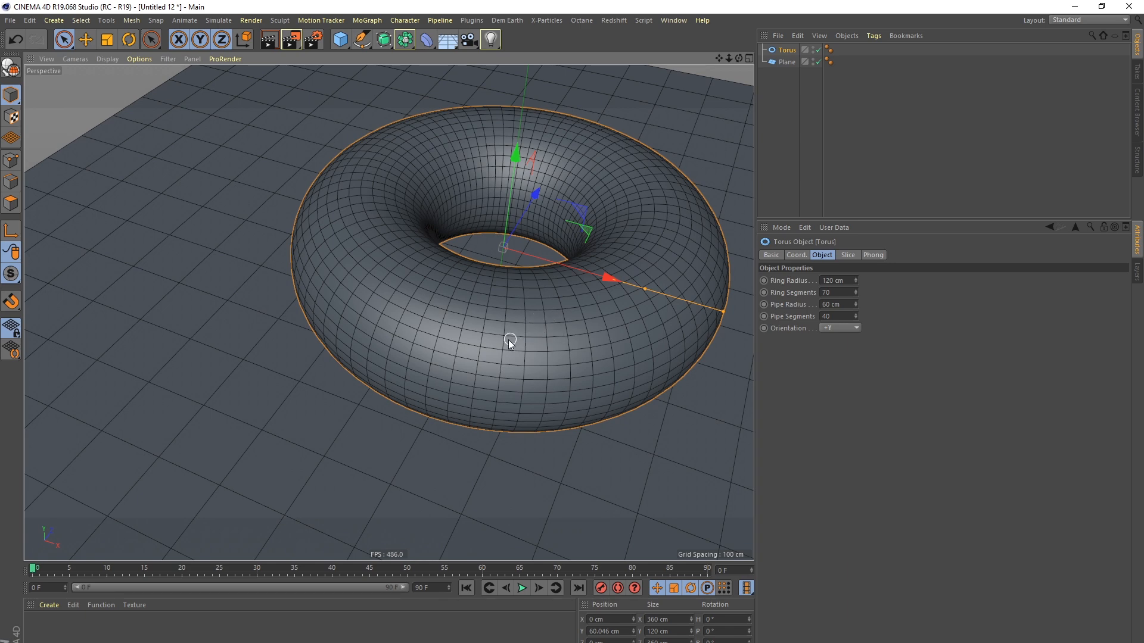
Step: Try 15 pipe segments on the torus, and return the count to 40
{"action": "mouse_move", "coordinate": [855, 316]}
{"action": "left_mouse_down"}
{"action": "mouse_move", "coordinate": [853, 340]}
{"action": "mouse_move", "coordinate": [859, 330]}
{"action": "left_mouse_up"}
{"action": "left_click_drag", "start_coordinate": [680, 215], "coordinate": [678, 230], "text": "alt"}
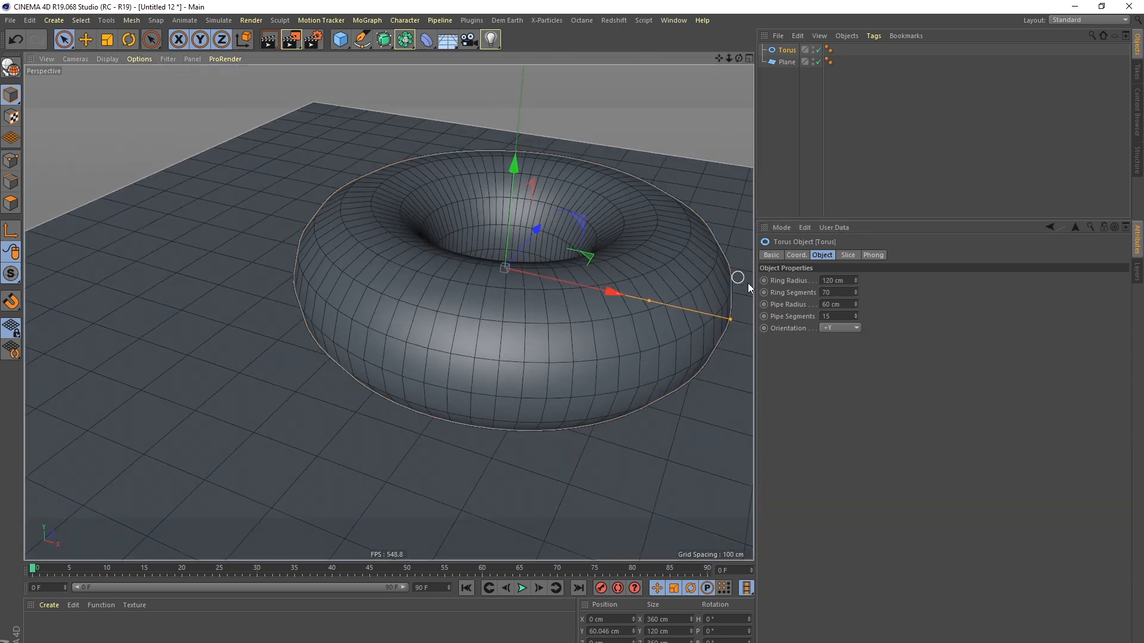
{"action": "left_click_drag", "start_coordinate": [835, 316], "coordinate": [795, 315]}
{"action": "type", "text": "40"}
{"action": "key", "text": "Return"}
Step: Switch the torus off and on again to look at the plane beneath it
{"action": "left_click_drag", "start_coordinate": [572, 311], "coordinate": [520, 278], "text": "alt"}
{"action": "left_click", "coordinate": [792, 88]}
{"action": "left_click", "coordinate": [784, 49]}
{"action": "scroll", "coordinate": [520, 277], "scroll_direction": "up", "scroll_amount": 1}
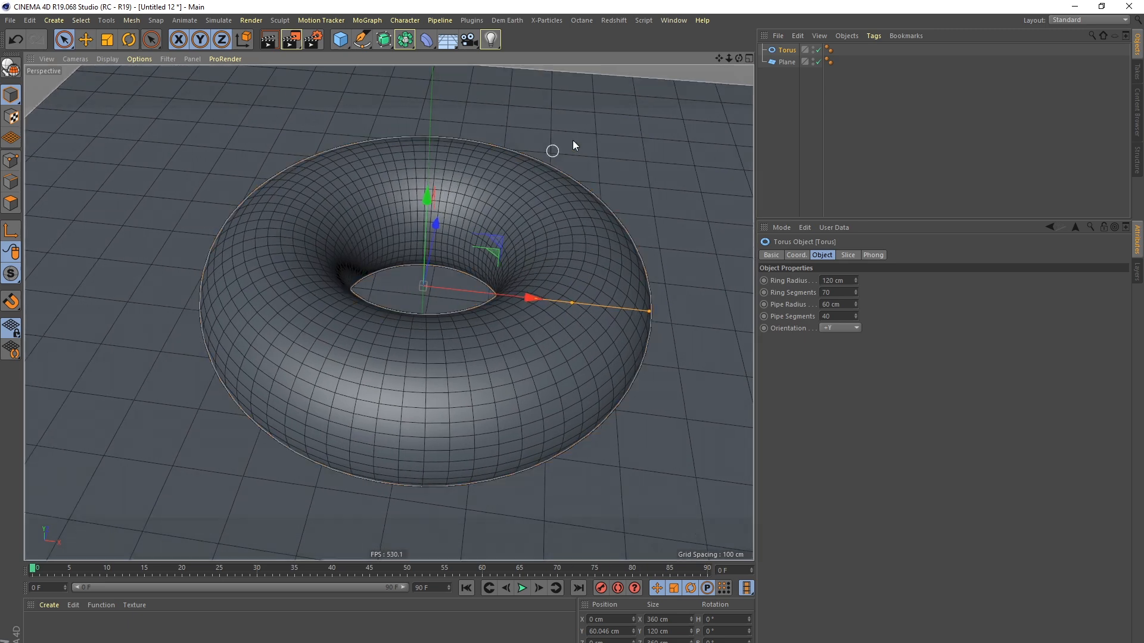
{"action": "left_click", "coordinate": [814, 49]}
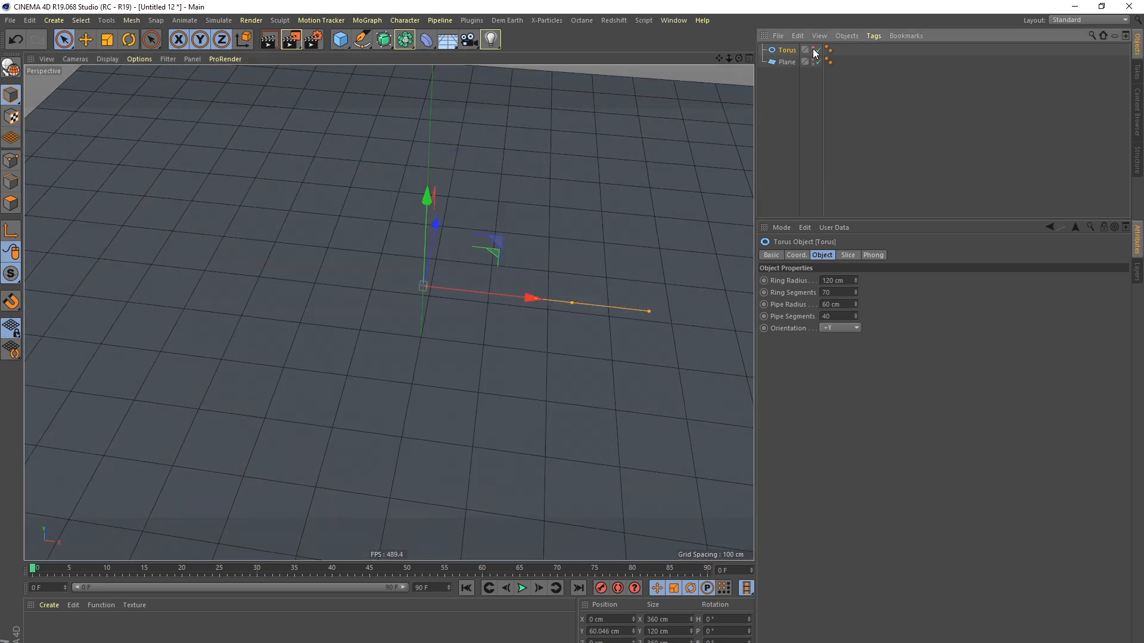
{"action": "left_click", "coordinate": [814, 50]}
Step: Add a Display tag to the torus and set its shading mode to Lines
{"action": "right_click", "coordinate": [787, 54]}
{"action": "mouse_move", "coordinate": [846, 55]}
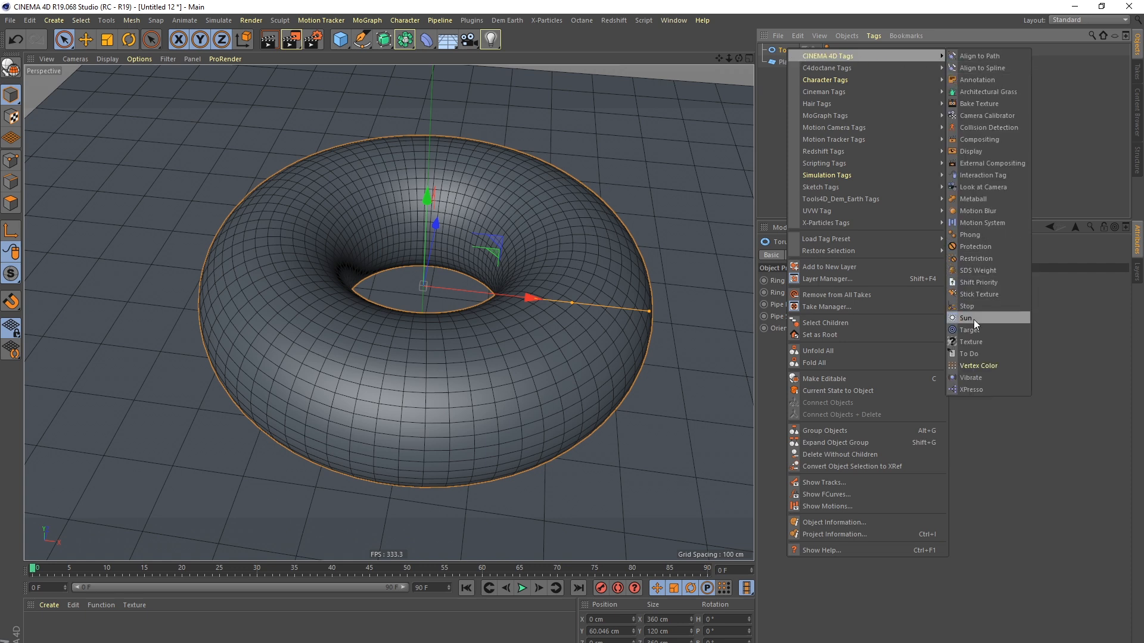
{"action": "left_click", "coordinate": [970, 152]}
{"action": "left_click", "coordinate": [787, 281]}
{"action": "left_click", "coordinate": [888, 280]}
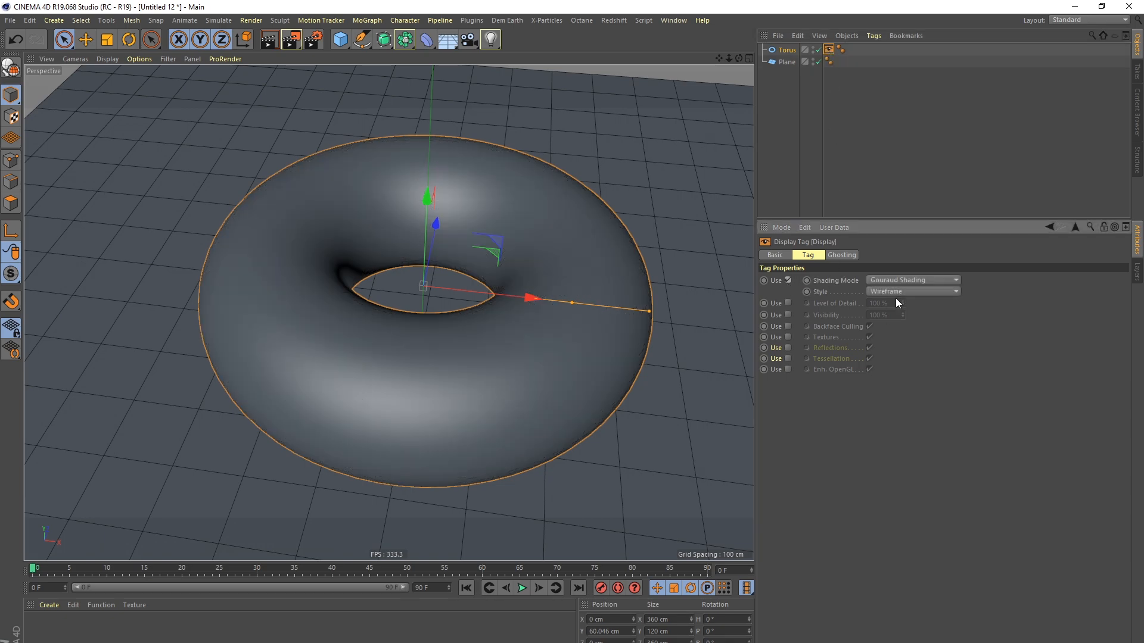
{"action": "left_click", "coordinate": [886, 374]}
{"action": "mouse_move", "coordinate": [565, 281]}
{"action": "left_mouse_down", "text": "alt"}
{"action": "mouse_move", "coordinate": [505, 324]}
{"action": "mouse_move", "coordinate": [503, 311]}
{"action": "mouse_move", "coordinate": [484, 316]}
{"action": "left_mouse_up", "text": "alt"}
{"action": "scroll", "coordinate": [483, 315], "scroll_direction": "up", "scroll_amount": 3}
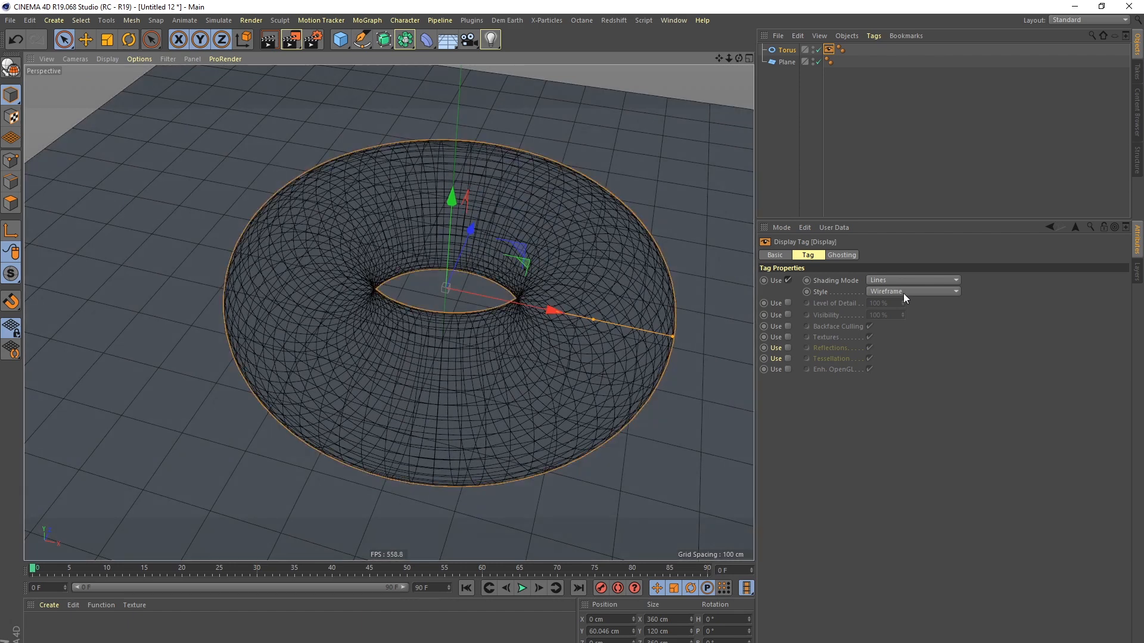
Step: Set the display tag's style to Isoparms and deselect the torus
{"action": "left_click", "coordinate": [894, 291]}
{"action": "left_click", "coordinate": [886, 316]}
{"action": "scroll", "coordinate": [496, 338], "scroll_direction": "down", "scroll_amount": 3}
{"action": "left_click_drag", "start_coordinate": [495, 337], "coordinate": [393, 315], "text": "alt"}
{"action": "left_click_drag", "start_coordinate": [388, 312], "coordinate": [481, 316], "text": "alt"}
{"action": "scroll", "coordinate": [491, 331], "scroll_direction": "up", "scroll_amount": 3}
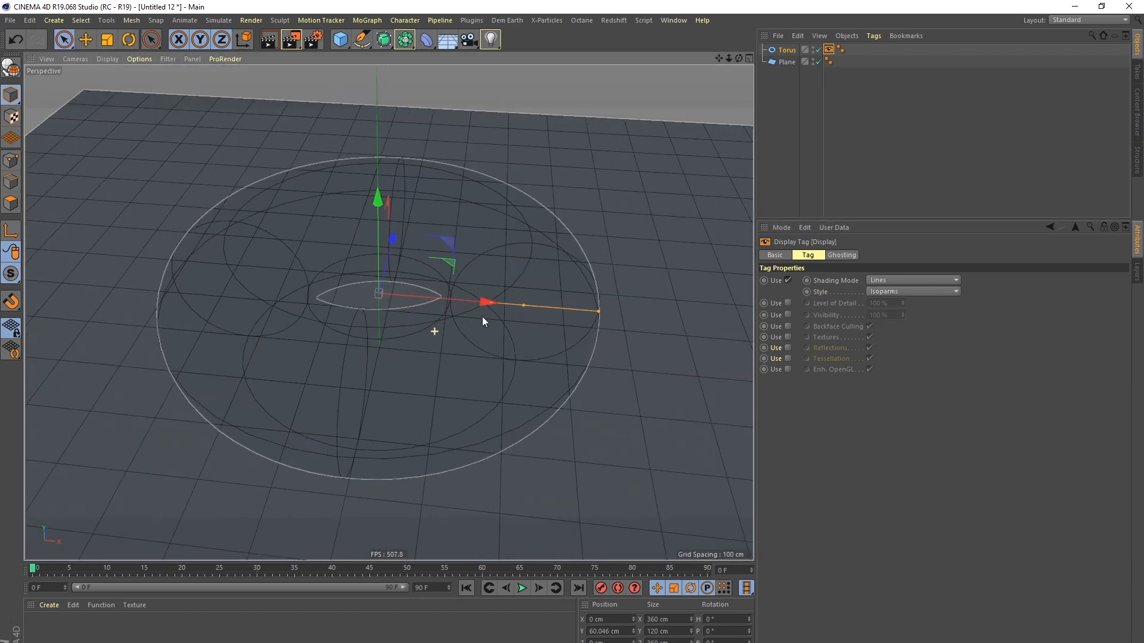
{"action": "left_click", "coordinate": [792, 107]}
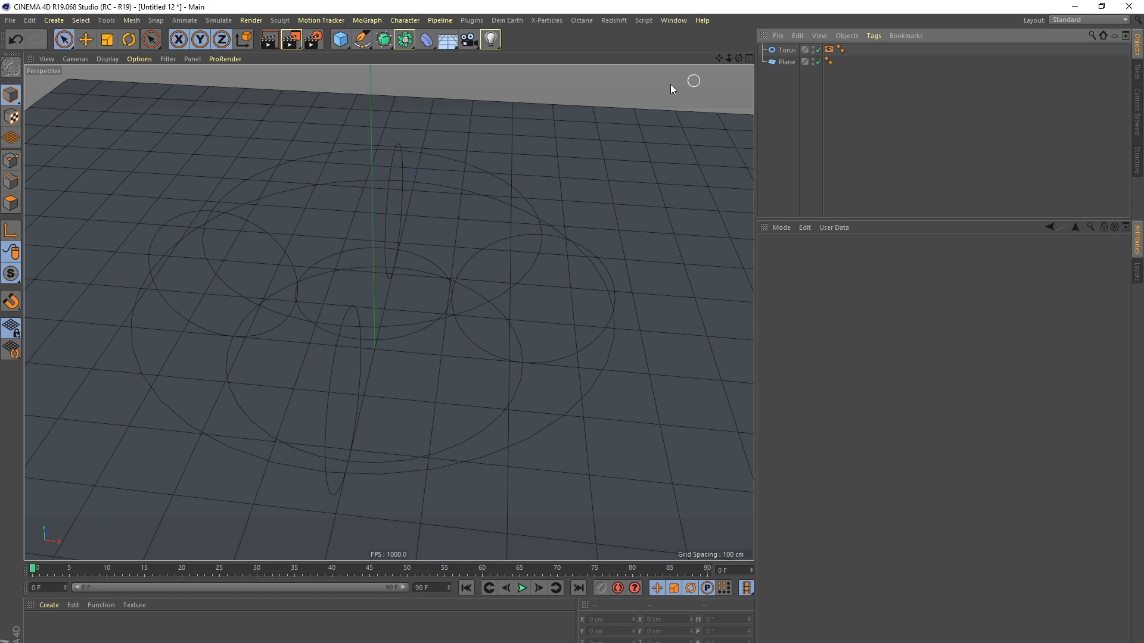
Step: Add an X-Particles emitter and set its emitter shape to Sphere
{"action": "left_click", "coordinate": [545, 20]}
{"action": "left_click", "coordinate": [567, 78]}
{"action": "left_click_drag", "start_coordinate": [464, 277], "coordinate": [367, 222], "text": "alt"}
{"action": "left_click", "coordinate": [917, 255]}
{"action": "left_click", "coordinate": [832, 321]}
{"action": "left_click", "coordinate": [890, 263]}
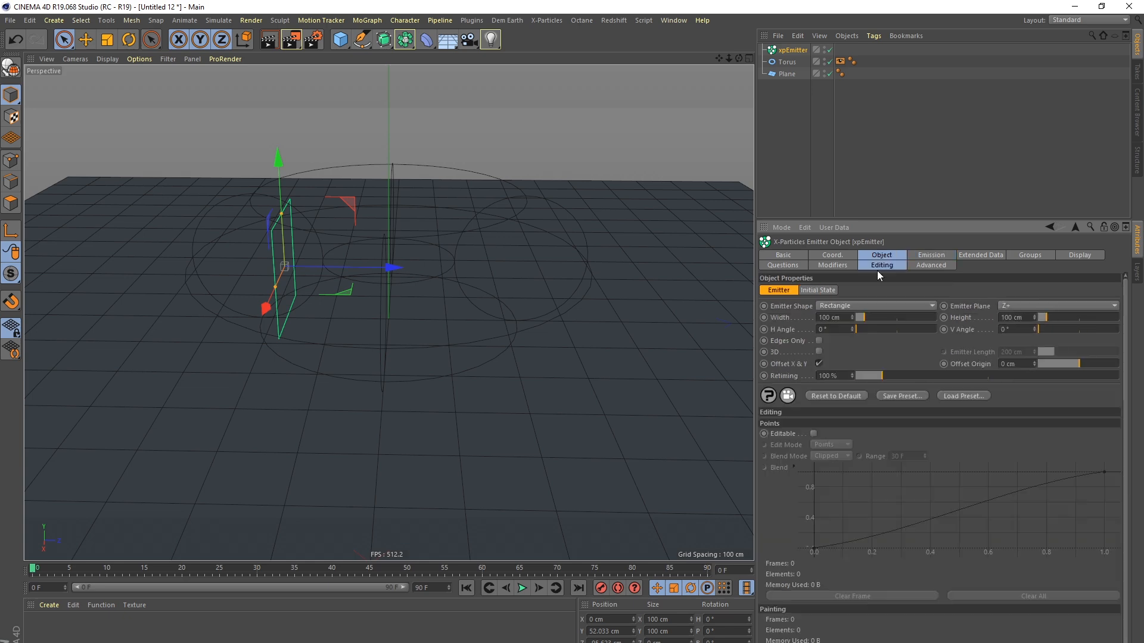
{"action": "left_click", "coordinate": [848, 306]}
{"action": "left_click", "coordinate": [834, 357]}
Step: Shrink the spherical emitter to a radius of about 23.5 cm inside the torus tube
{"action": "left_click_drag", "start_coordinate": [319, 289], "coordinate": [294, 292], "text": "alt"}
{"action": "left_click_drag", "start_coordinate": [294, 292], "coordinate": [287, 347], "text": "alt"}
{"action": "middle_click_drag", "start_coordinate": [286, 347], "coordinate": [420, 305], "text": "alt"}
{"action": "left_click_drag", "start_coordinate": [420, 306], "coordinate": [430, 326], "text": "alt"}
{"action": "left_click_drag", "start_coordinate": [501, 309], "coordinate": [464, 280], "text": "alt"}
{"action": "left_click_drag", "start_coordinate": [464, 319], "coordinate": [424, 266], "text": "alt"}
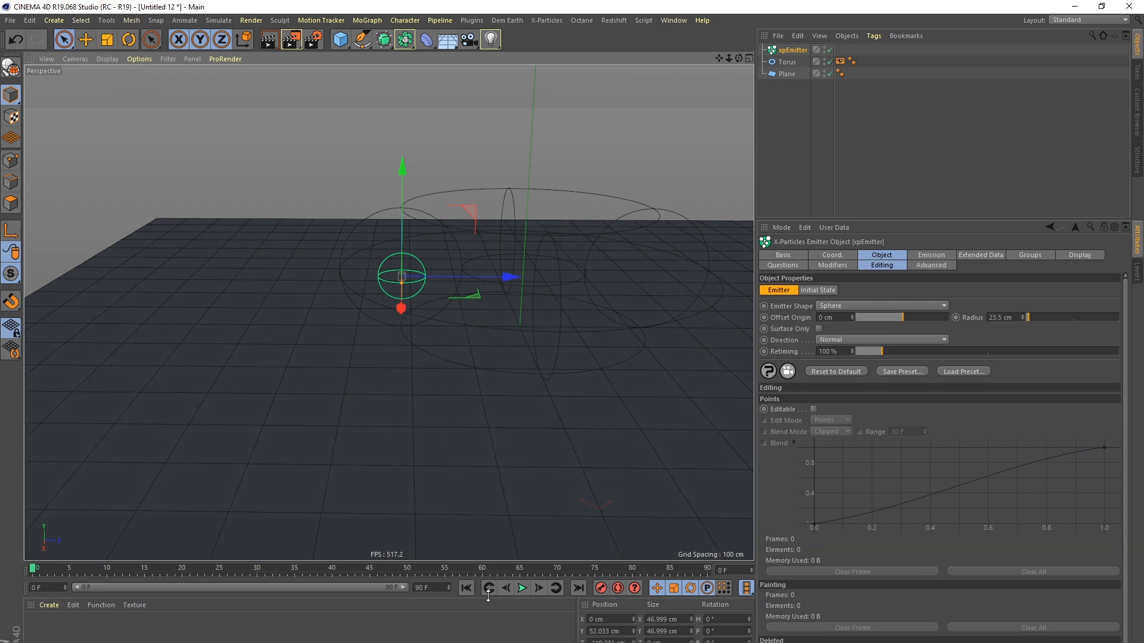
Step: Preview the emitted particles and return to the first frame
{"action": "left_click", "coordinate": [522, 589]}
{"action": "left_click", "coordinate": [466, 588]}
{"action": "left_click_drag", "start_coordinate": [369, 280], "coordinate": [417, 276], "text": "alt"}
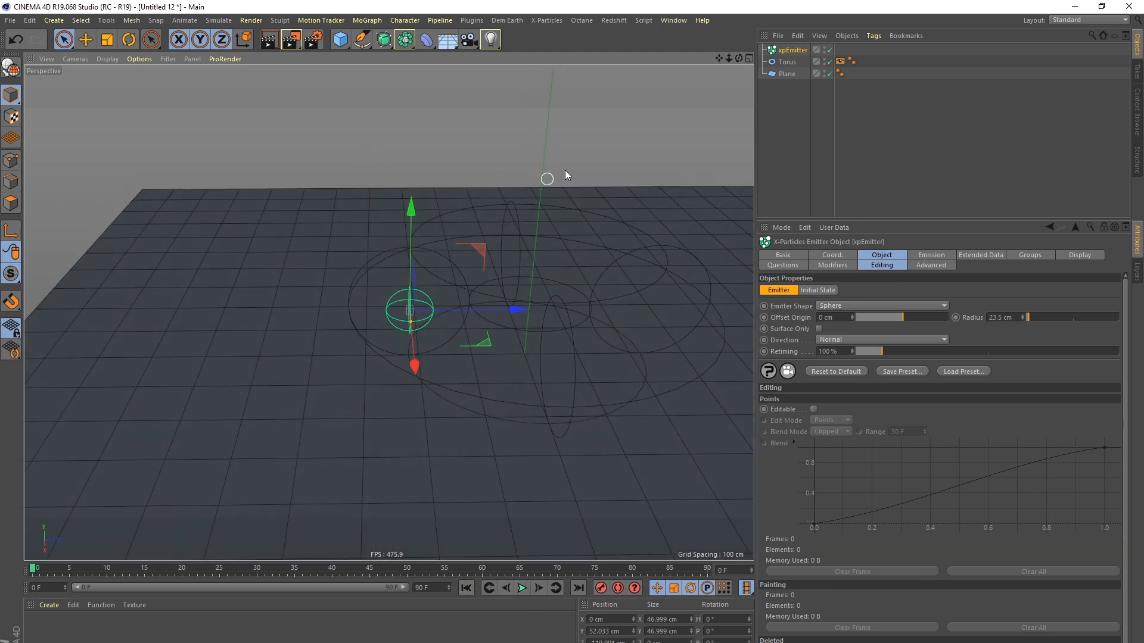
Step: Rename the torus object as Donut
{"action": "left_click", "coordinate": [786, 62]}
{"action": "double_click", "coordinate": [787, 63]}
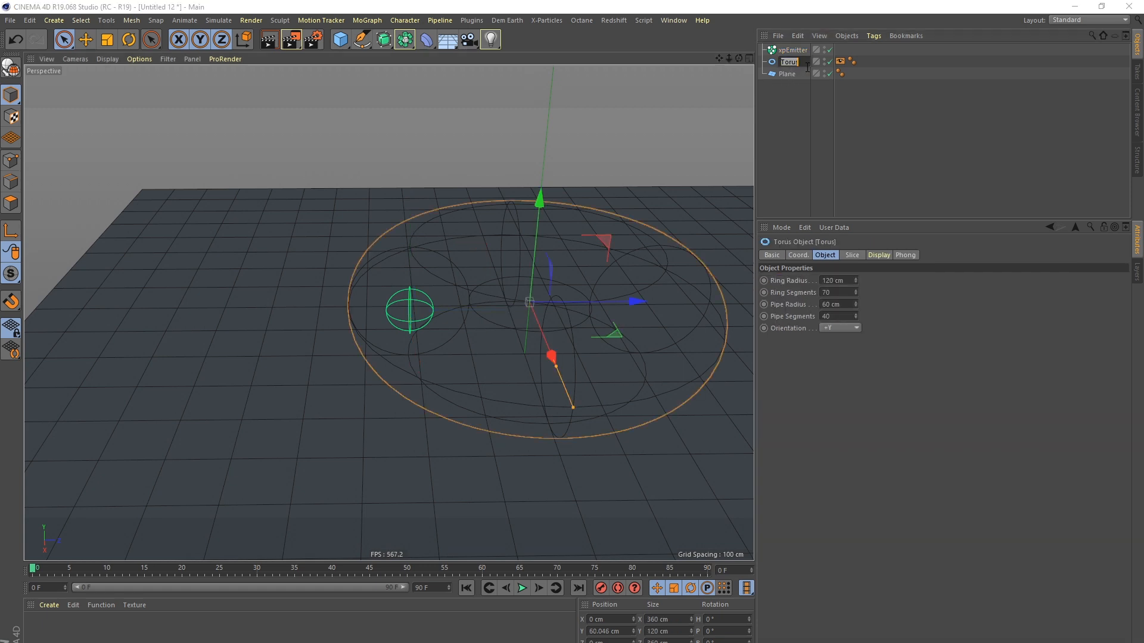
{"action": "type", "text": "Donut"}
{"action": "key", "text": "Return"}
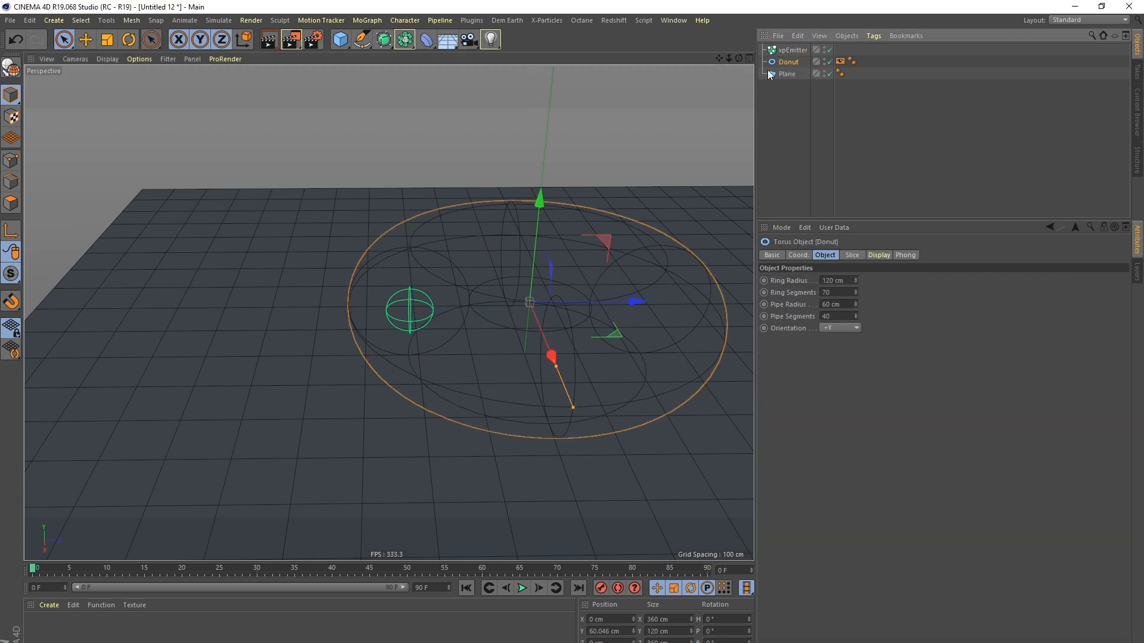
Step: Add an X-Particles collider tag to the Donut with normals set to Inside, 0% bounce and 0% friction
{"action": "right_click", "coordinate": [786, 61]}
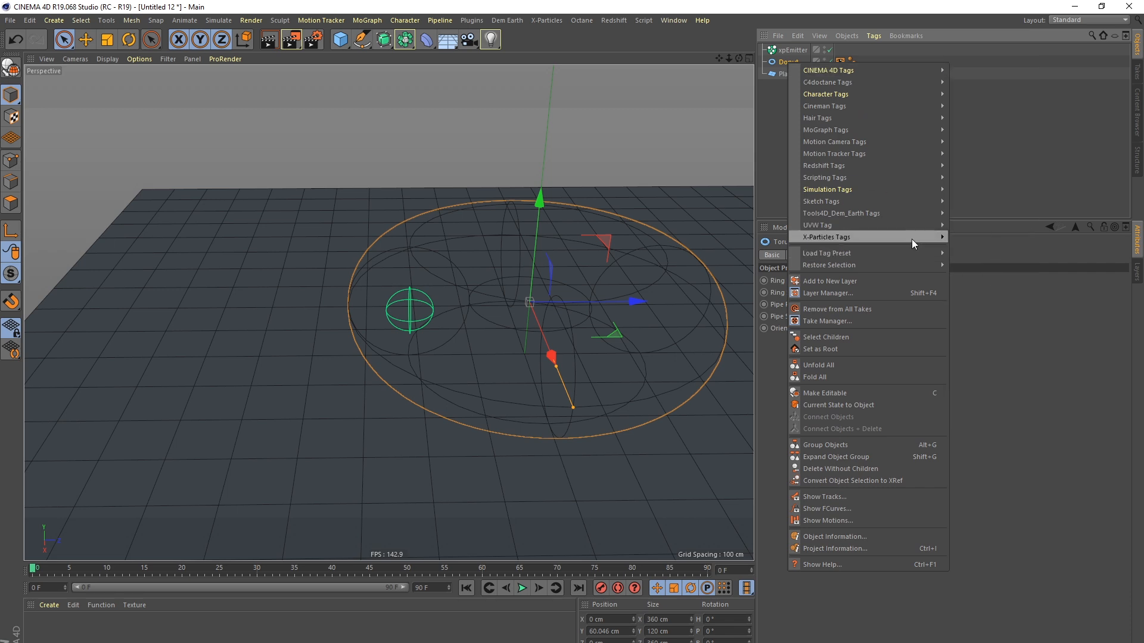
{"action": "mouse_move", "coordinate": [911, 240]}
{"action": "left_click", "coordinate": [988, 263]}
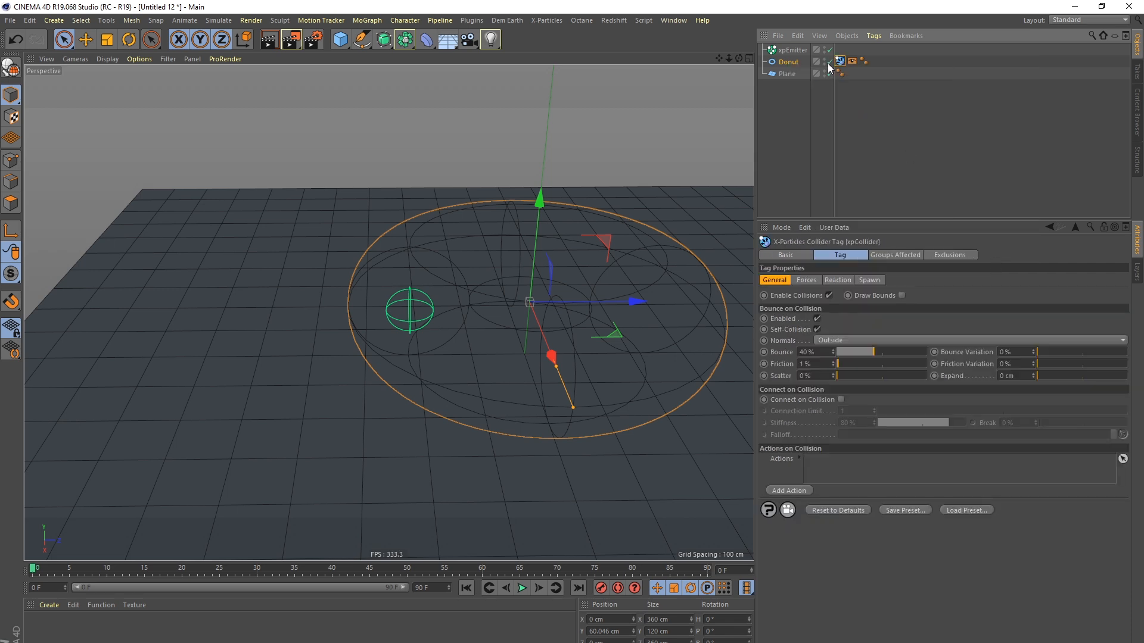
{"action": "left_click", "coordinate": [828, 341]}
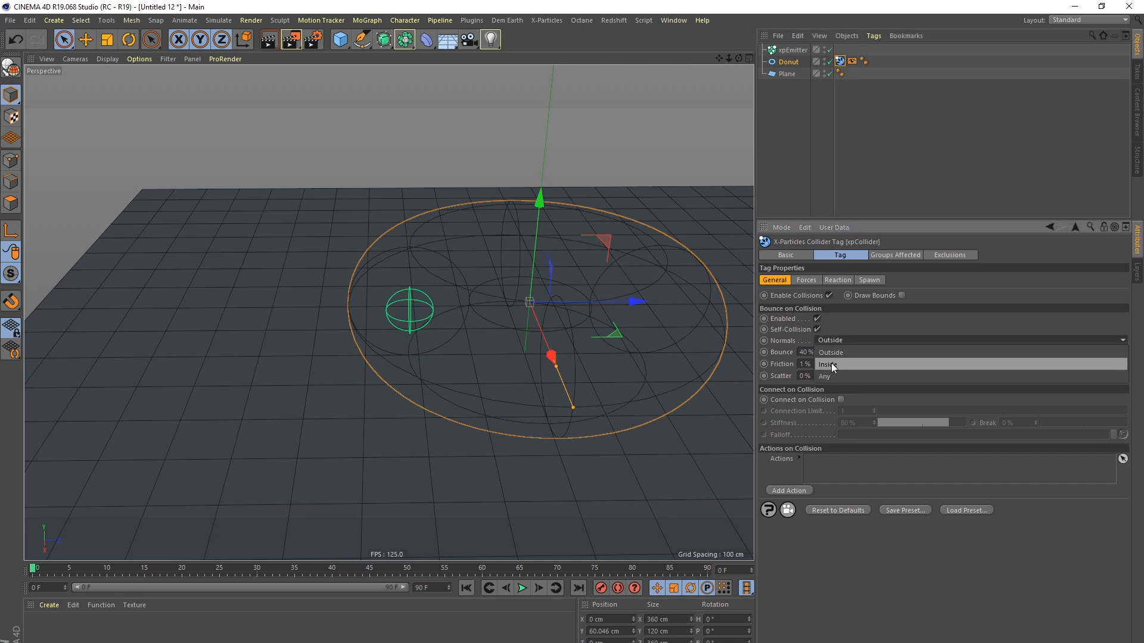
{"action": "left_click", "coordinate": [837, 371]}
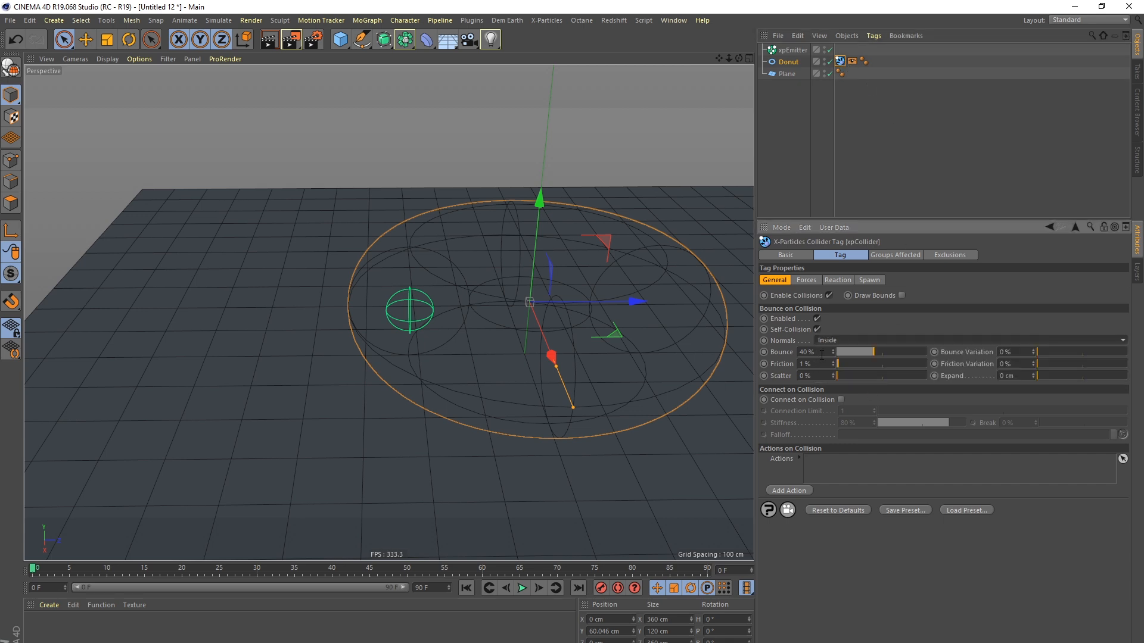
{"action": "left_click", "coordinate": [820, 355]}
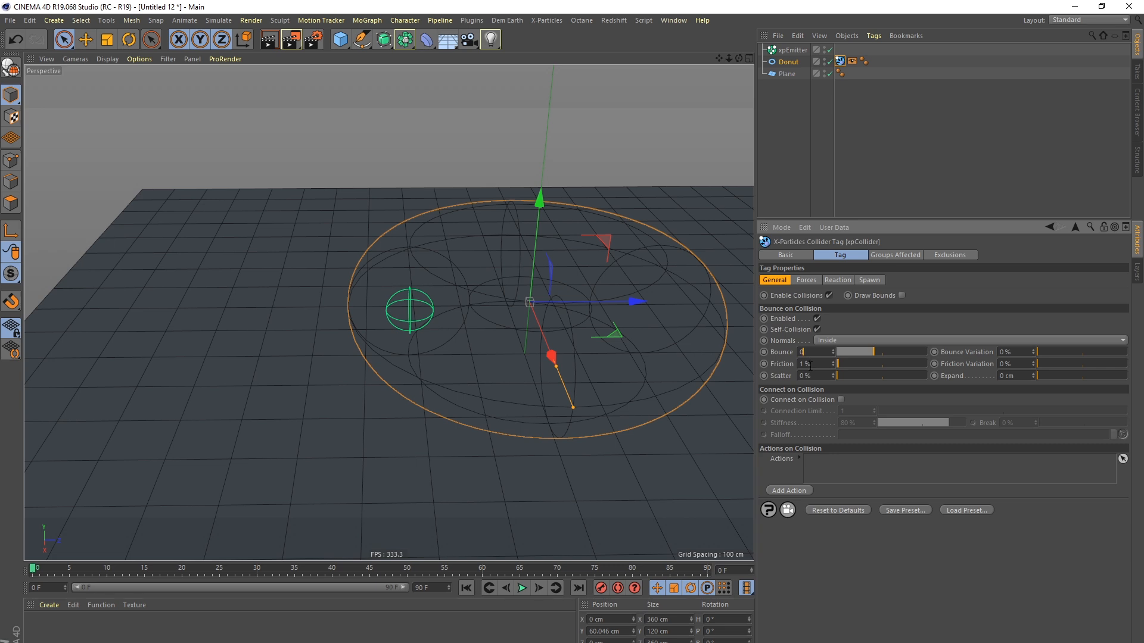
Step: Play the simulation from the start to examine how the particles collide inside the Donut
{"action": "left_click", "coordinate": [469, 591]}
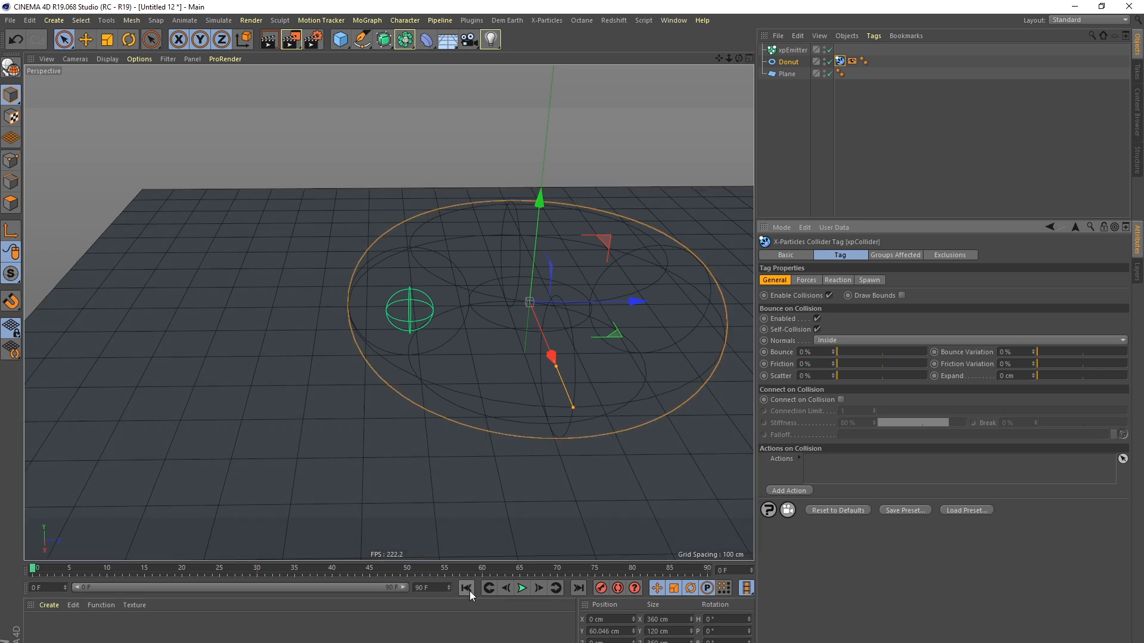
{"action": "middle_click_drag", "start_coordinate": [524, 352], "coordinate": [482, 340], "text": "alt"}
{"action": "left_click", "coordinate": [527, 591]}
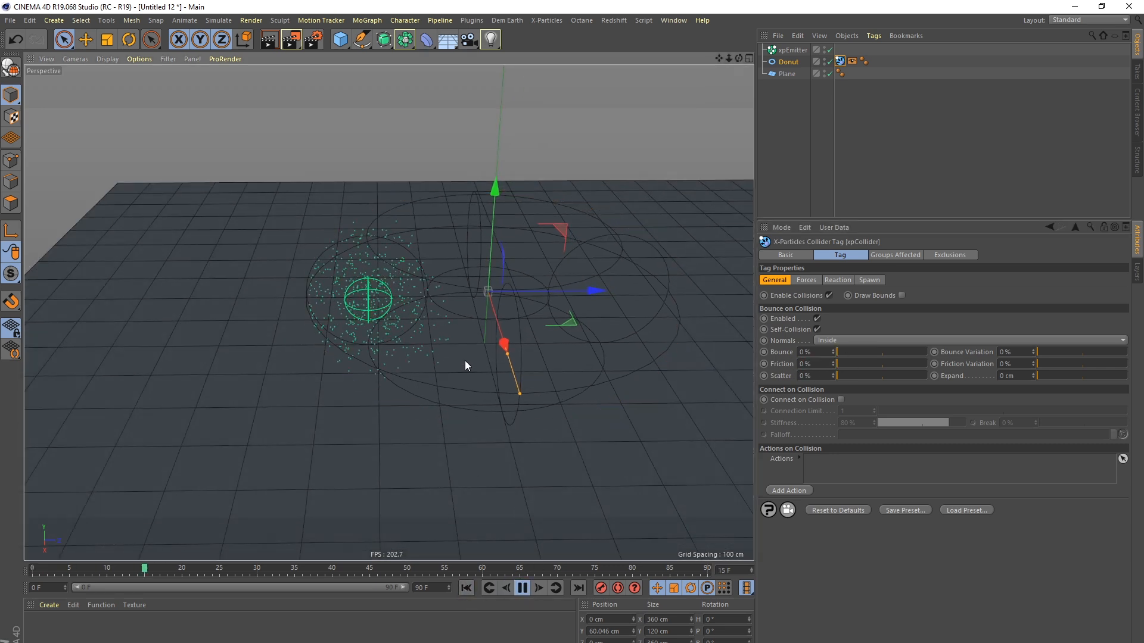
{"action": "mouse_move", "coordinate": [443, 387]}
{"action": "left_mouse_down", "text": "alt"}
{"action": "mouse_move", "coordinate": [433, 347]}
{"action": "mouse_move", "coordinate": [444, 416]}
{"action": "mouse_move", "coordinate": [452, 365]}
{"action": "mouse_move", "coordinate": [434, 365]}
{"action": "mouse_move", "coordinate": [459, 364]}
{"action": "mouse_move", "coordinate": [409, 360]}
{"action": "left_mouse_up", "text": "alt"}
{"action": "left_click", "coordinate": [521, 588]}
{"action": "left_click", "coordinate": [466, 589]}
{"action": "left_click", "coordinate": [522, 588]}
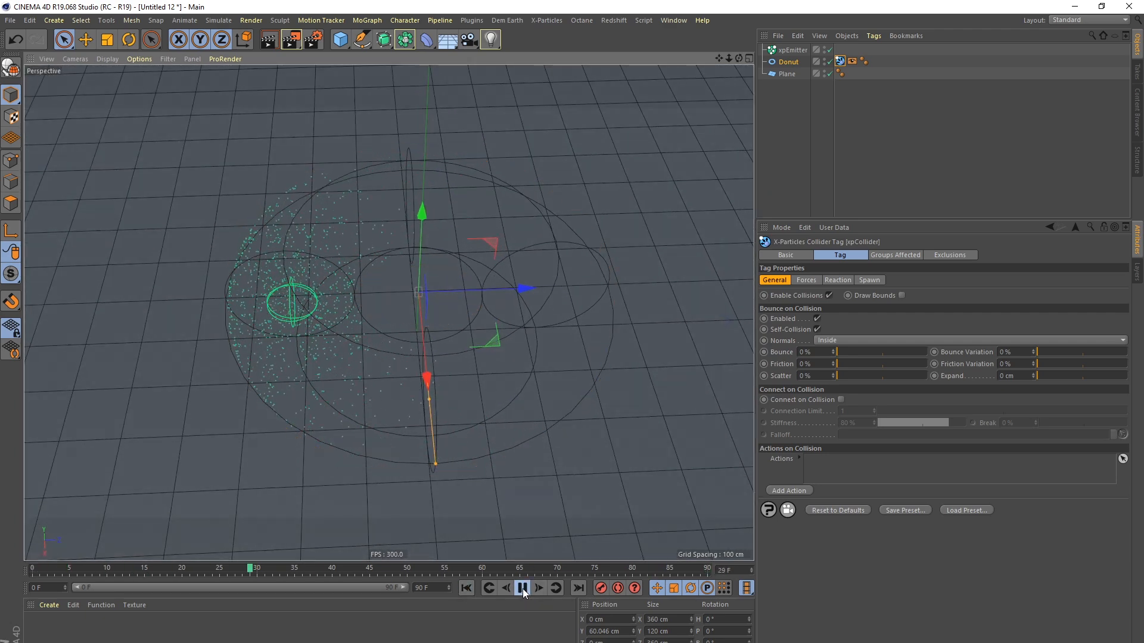
{"action": "left_click", "coordinate": [520, 588]}
{"action": "left_click_drag", "start_coordinate": [471, 488], "coordinate": [734, 100], "text": "alt"}
Step: Set the emitter's editor display to Circle (Filled)
{"action": "left_click", "coordinate": [790, 50]}
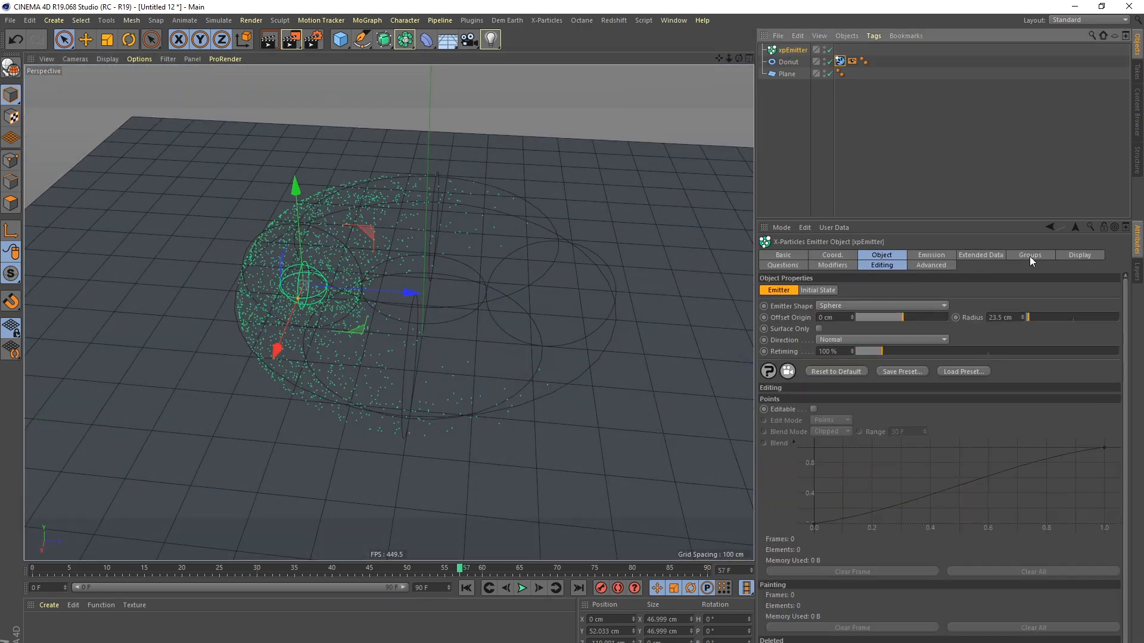
{"action": "left_click", "coordinate": [1072, 255]}
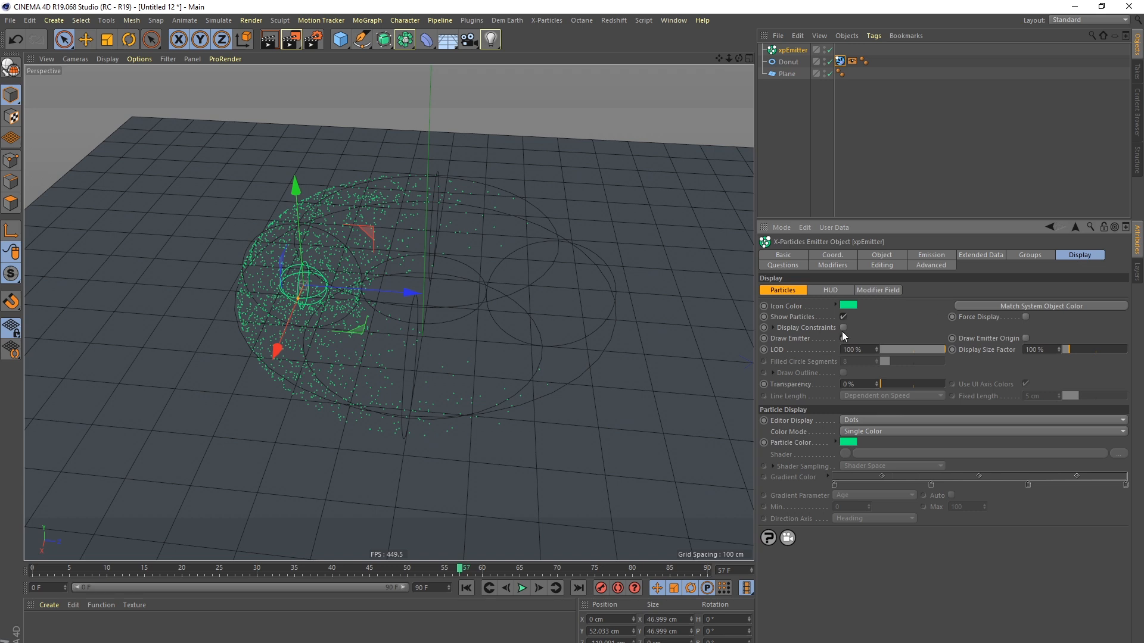
{"action": "left_click", "coordinate": [855, 423]}
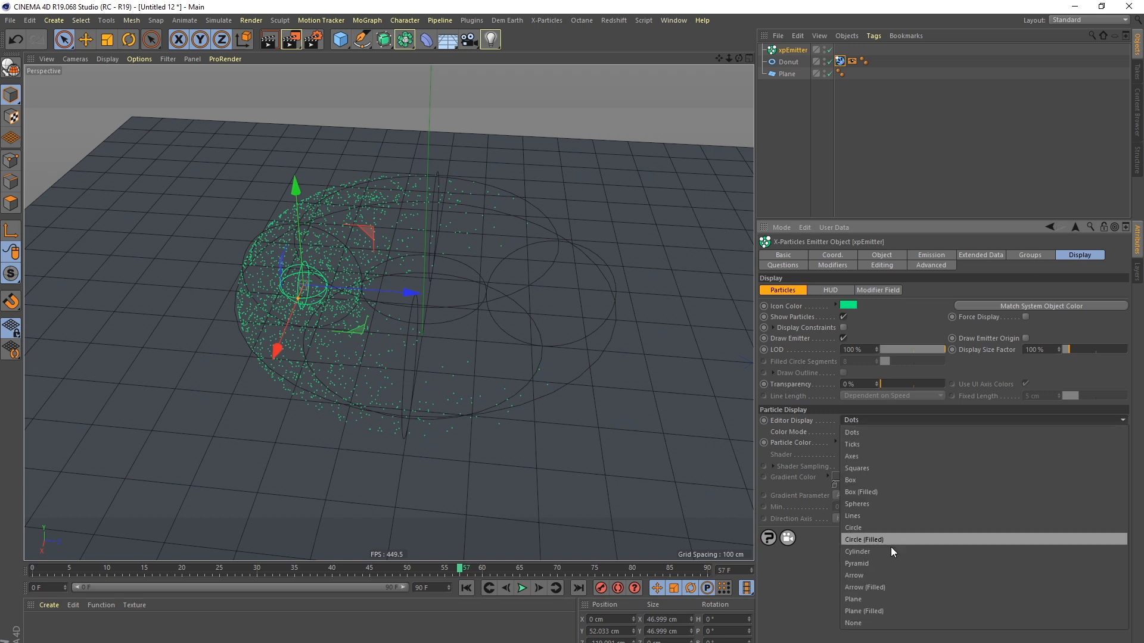
{"action": "left_click", "coordinate": [856, 531]}
Step: Replay the simulation and examine the size and overlap of the particles up close
{"action": "left_click", "coordinate": [466, 588]}
{"action": "left_click", "coordinate": [522, 588]}
{"action": "left_click", "coordinate": [522, 591]}
{"action": "left_click_drag", "start_coordinate": [304, 263], "coordinate": [307, 307], "text": "alt"}
{"action": "middle_click_drag", "start_coordinate": [307, 286], "coordinate": [391, 334], "text": "alt"}
{"action": "right_click_drag", "start_coordinate": [393, 345], "coordinate": [431, 332], "text": "alt"}
{"action": "middle_click_drag", "start_coordinate": [431, 332], "coordinate": [397, 334], "text": "alt"}
{"action": "left_click_drag", "start_coordinate": [397, 333], "coordinate": [441, 305], "text": "alt"}
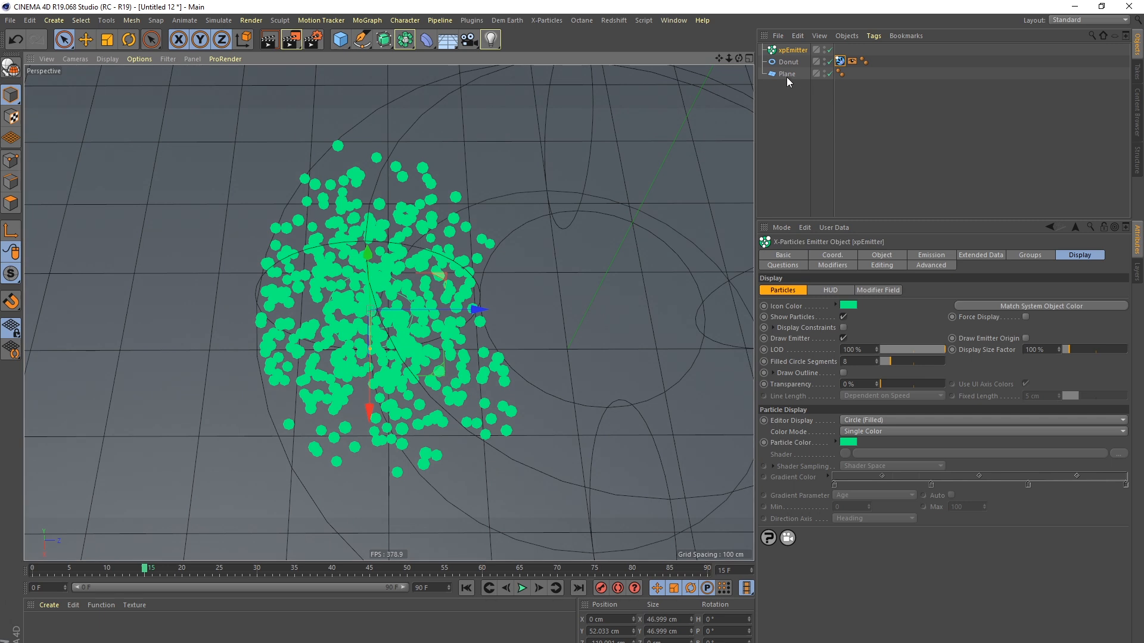
Step: Set the emitter's birthrate to 8000 and the particle radius to 1 cm, and replay the simulation from the start
{"action": "left_click", "coordinate": [931, 255]}
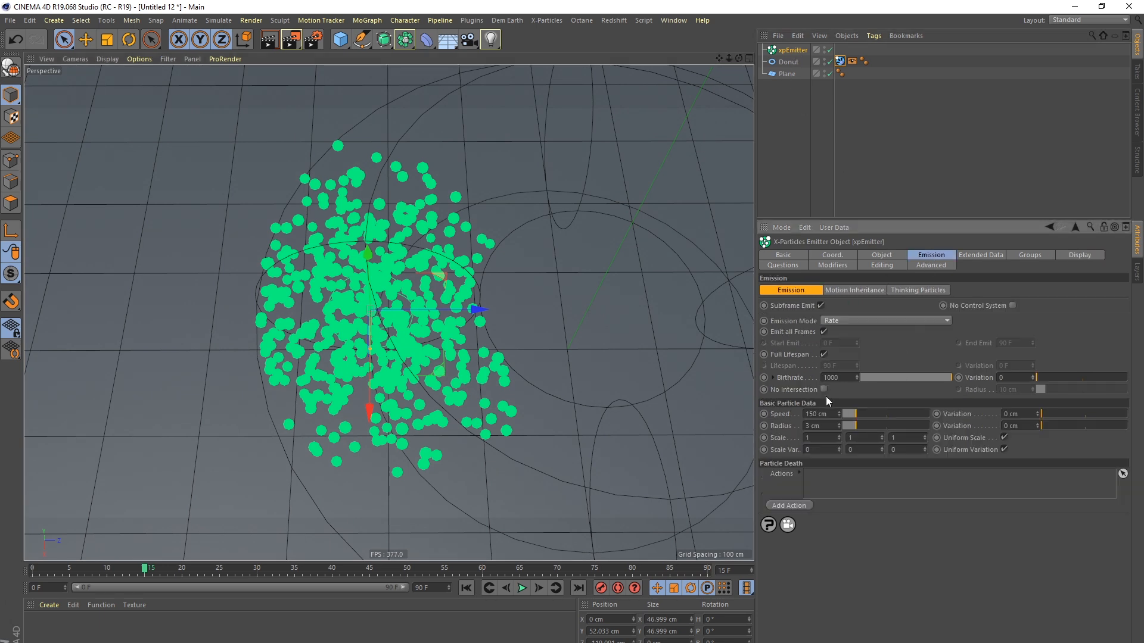
{"action": "type", "text": "8000"}
{"action": "key", "text": "Return"}
{"action": "left_click_drag", "start_coordinate": [823, 427], "coordinate": [797, 438]}
{"action": "left_click", "coordinate": [467, 589]}
{"action": "left_click", "coordinate": [522, 588]}
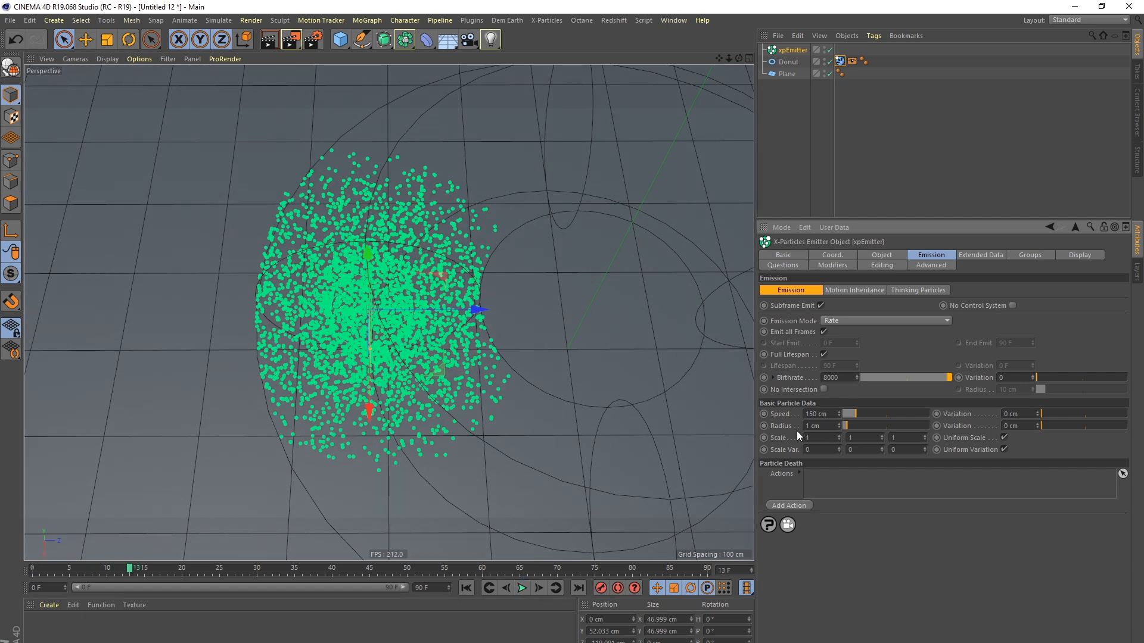
Step: Set the emitter's particle radius to 3 cm and replay the simulation to examine how it fills the Donut
{"action": "key", "text": "0"}
{"action": "left_click", "coordinate": [797, 51]}
{"action": "left_click", "coordinate": [818, 425]}
{"action": "left_click", "coordinate": [467, 588]}
{"action": "left_click", "coordinate": [522, 589]}
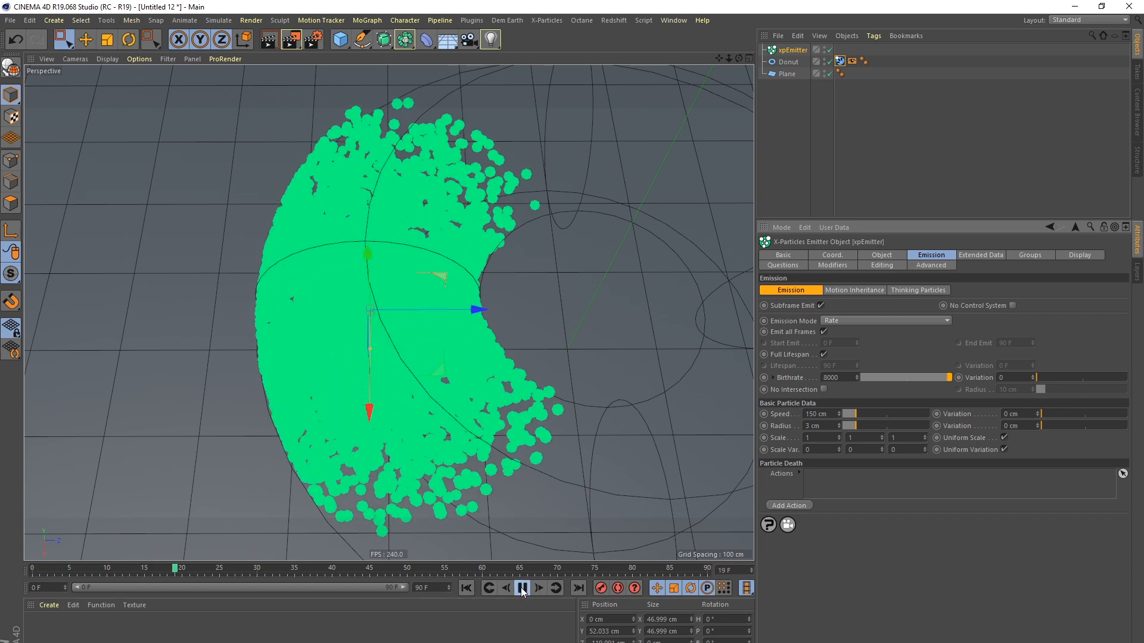
{"action": "scroll", "coordinate": [411, 367], "scroll_direction": "down", "scroll_amount": 4}
{"action": "middle_click_drag", "start_coordinate": [410, 367], "coordinate": [356, 324], "text": "alt"}
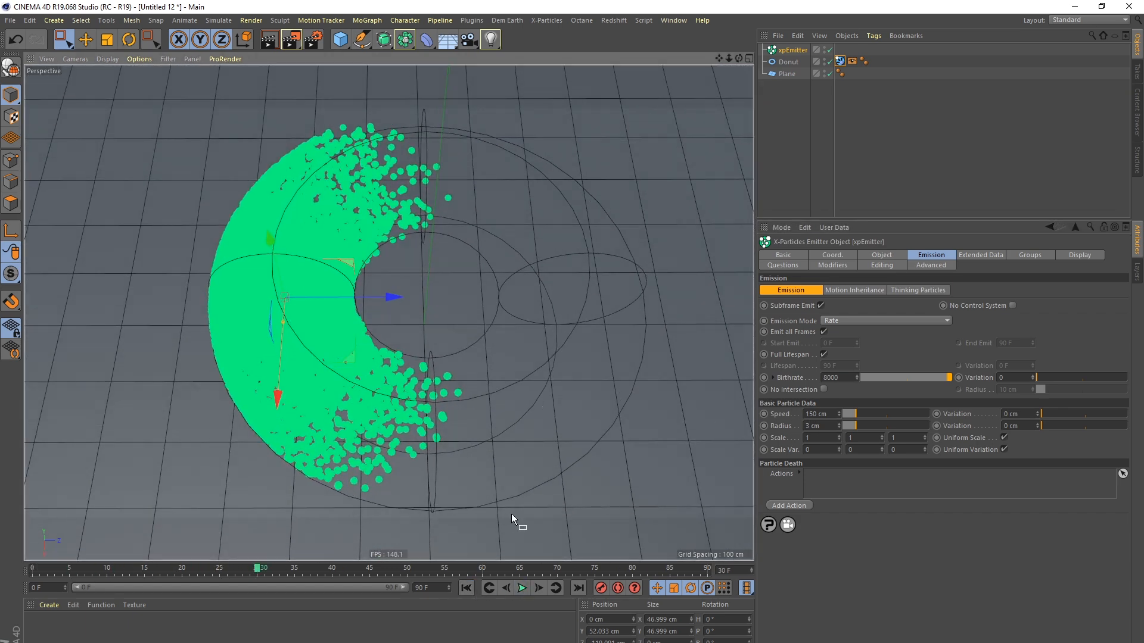
Step: Test the emitter with a birthrate of 40000 and a 1.5 cm radius on playback, and restore 8000 and 3 cm
{"action": "left_click", "coordinate": [825, 377]}
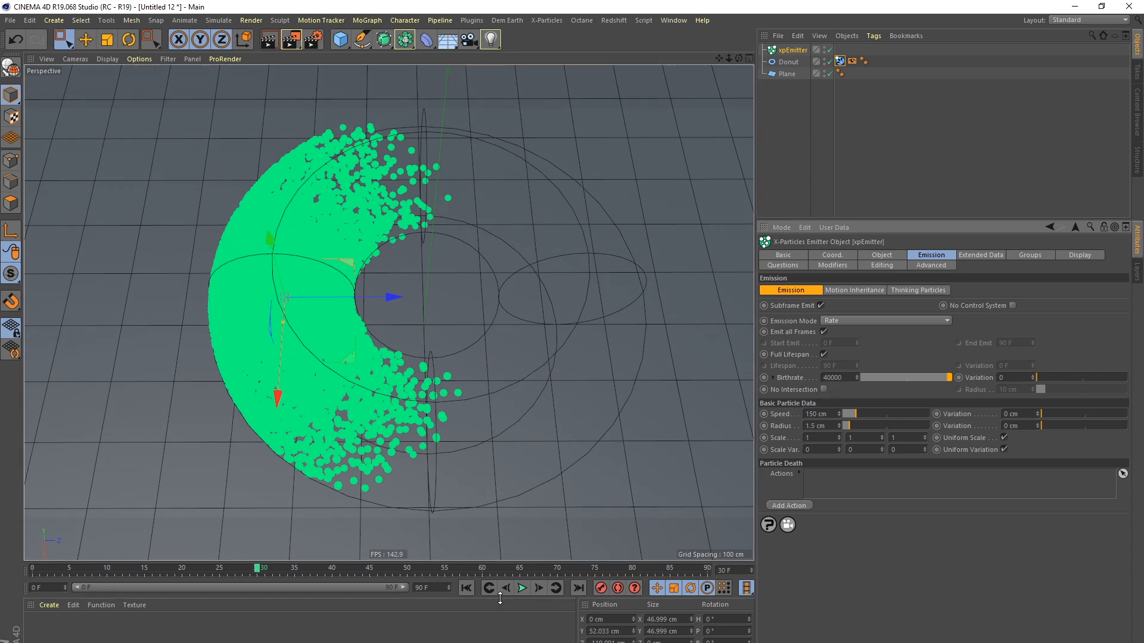
{"action": "left_click", "coordinate": [490, 588]}
{"action": "left_click", "coordinate": [521, 588]}
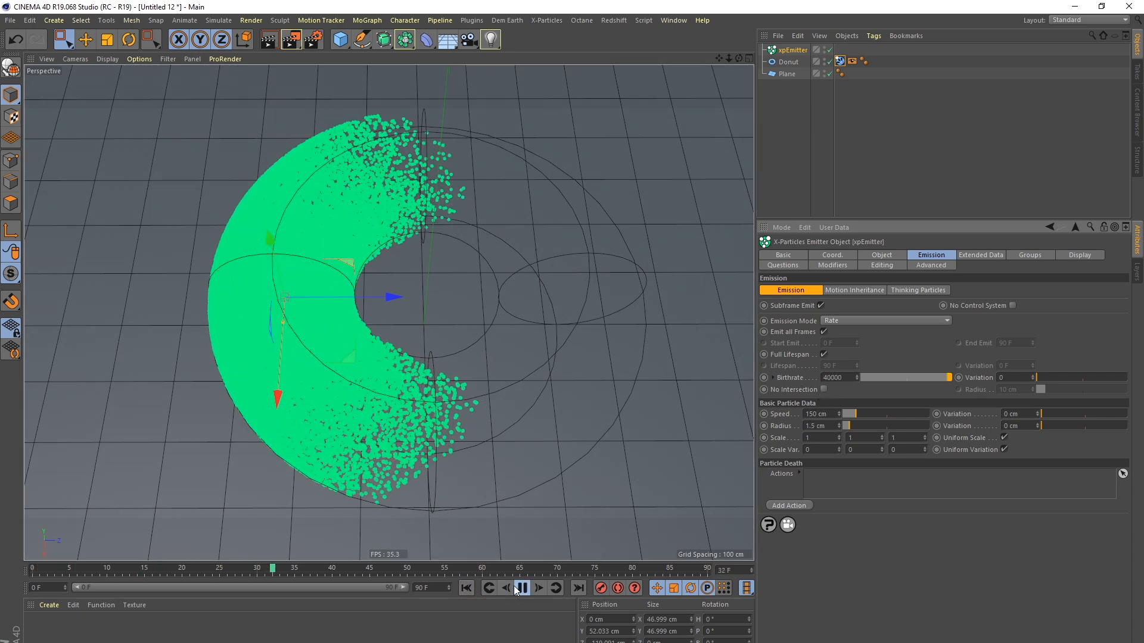
{"action": "left_click", "coordinate": [517, 590]}
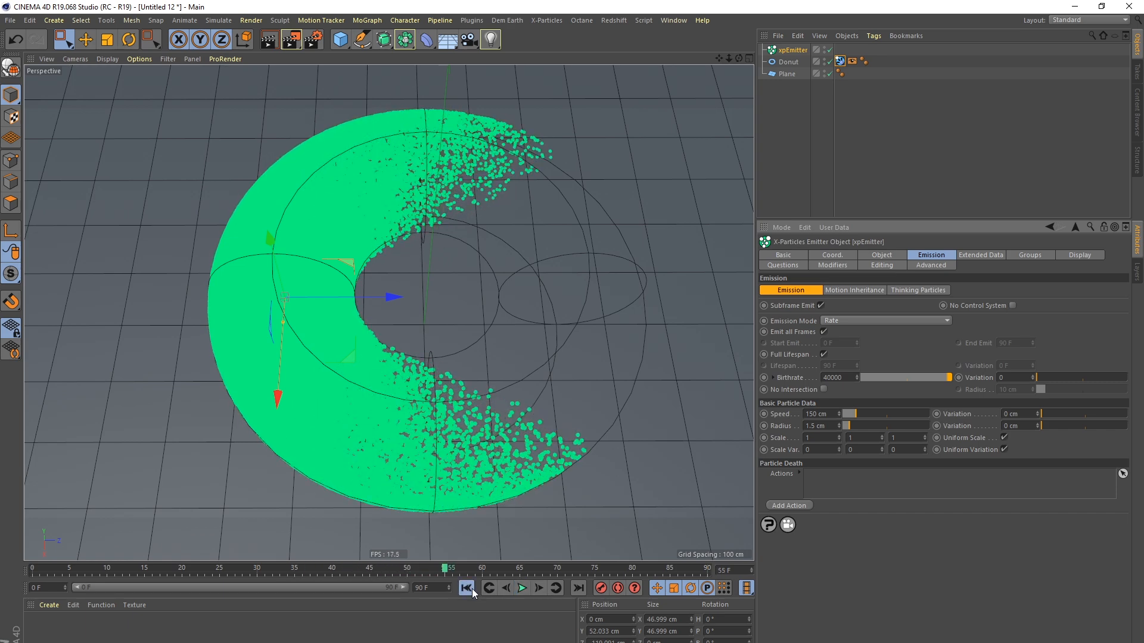
{"action": "left_click", "coordinate": [466, 587]}
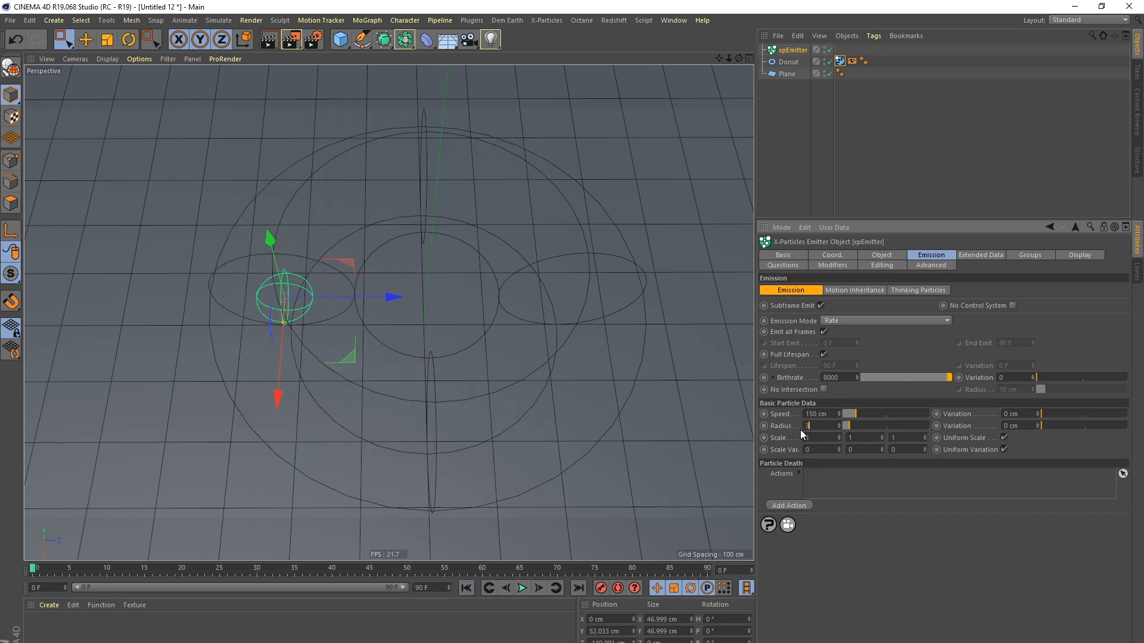
{"action": "left_click", "coordinate": [789, 78]}
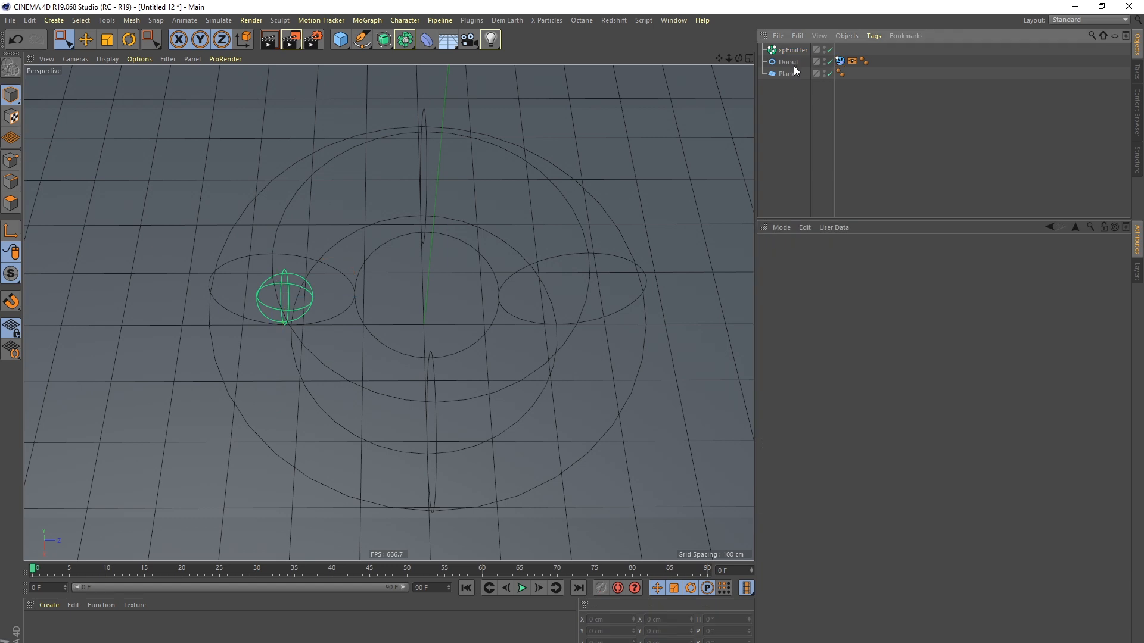
Step: Add an X-Particles FluidFX dynamics object to the scene and return to the first frame
{"action": "left_click_drag", "start_coordinate": [441, 326], "coordinate": [446, 325], "text": "alt"}
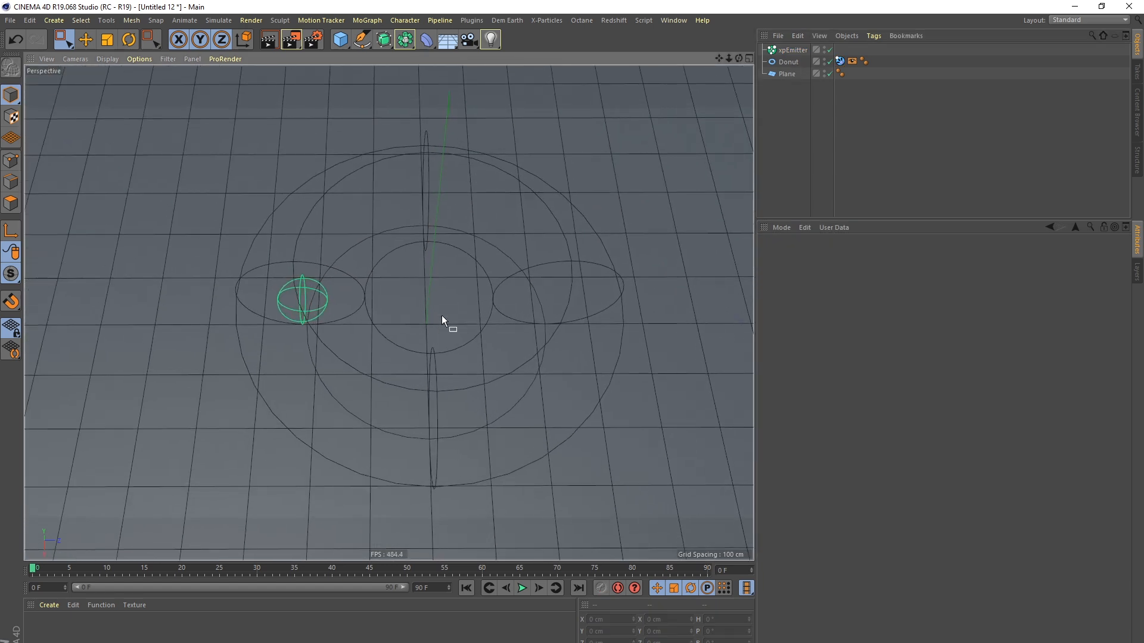
{"action": "left_click", "coordinate": [63, 40]}
{"action": "left_click", "coordinate": [546, 20]}
{"action": "mouse_move", "coordinate": [576, 182]}
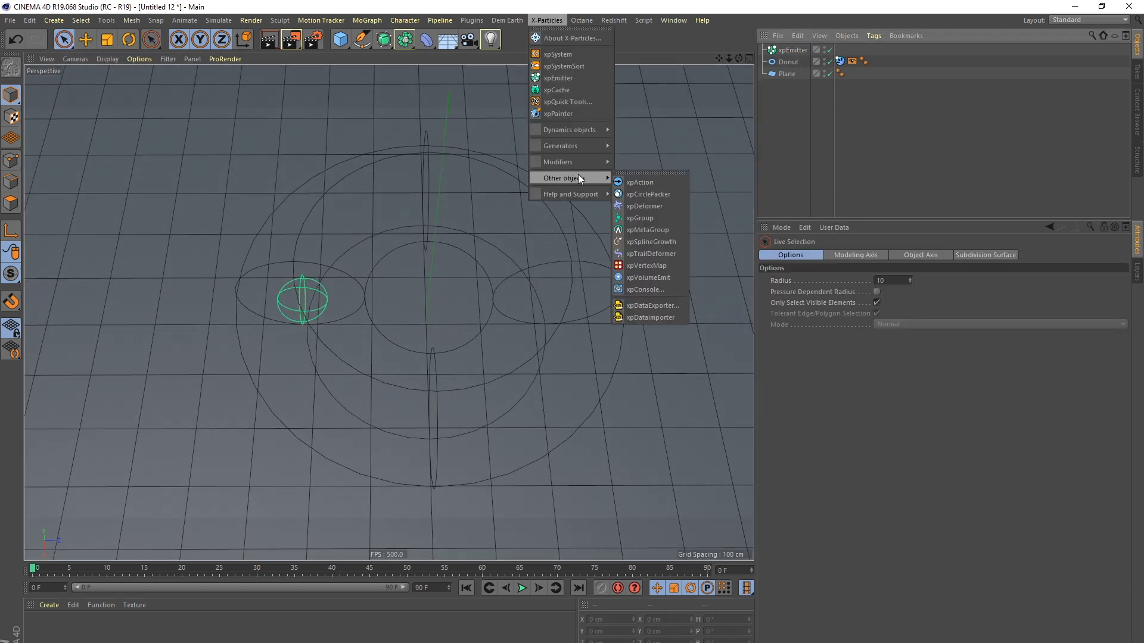
{"action": "mouse_move", "coordinate": [569, 129]}
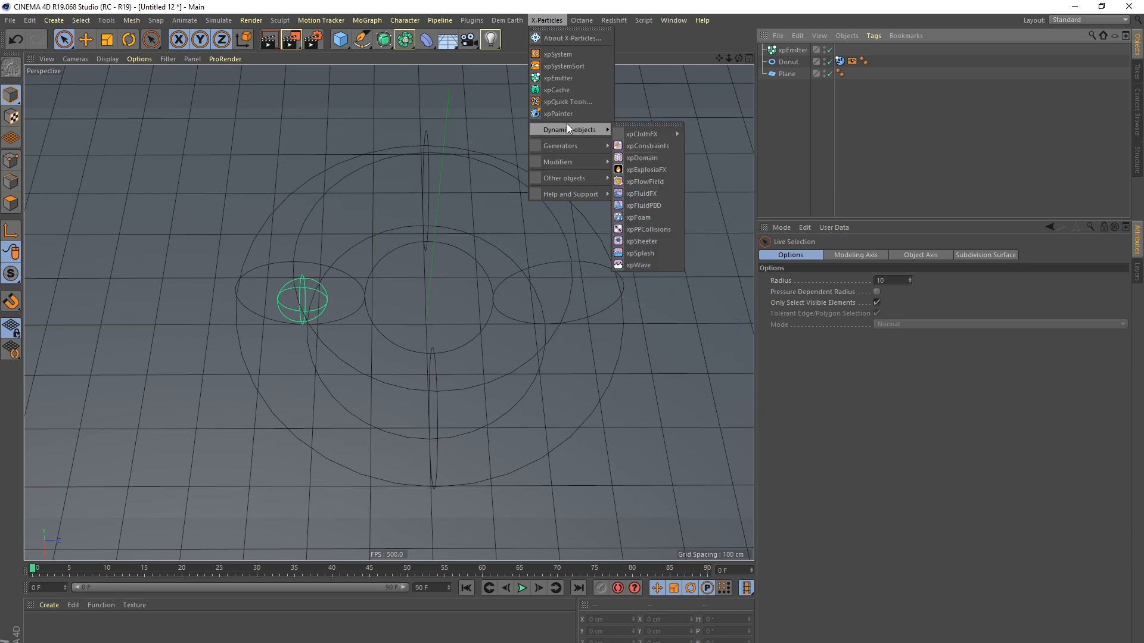
{"action": "left_click", "coordinate": [647, 194]}
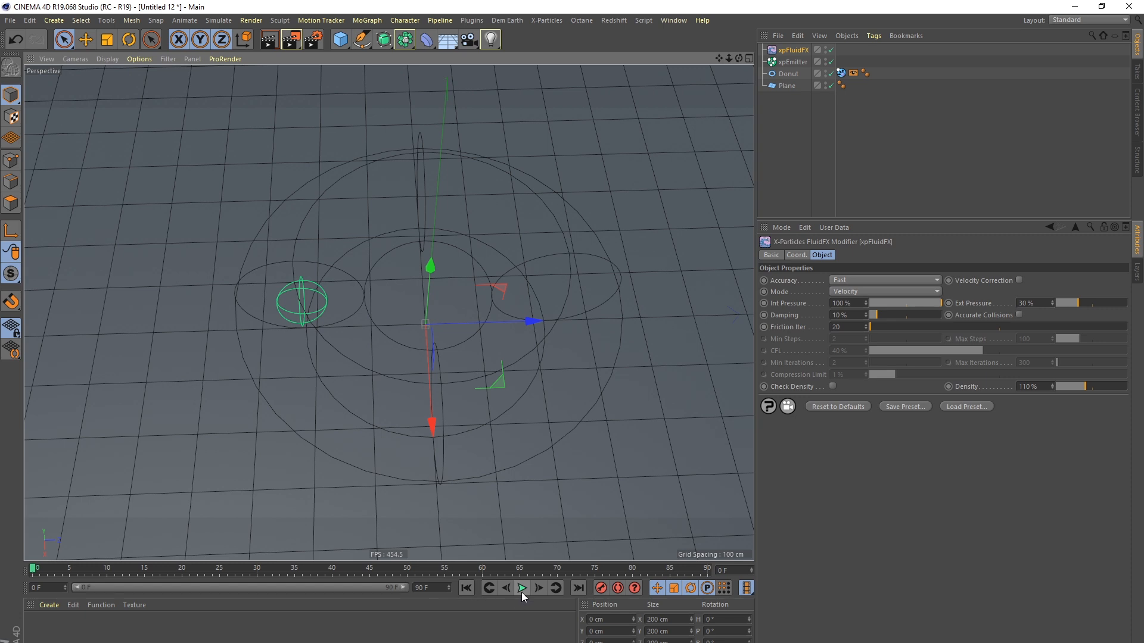
{"action": "left_click", "coordinate": [471, 590]}
Step: Switch the emitter's emission mode to Shot and set the shot count to 8000
{"action": "left_click", "coordinate": [794, 63]}
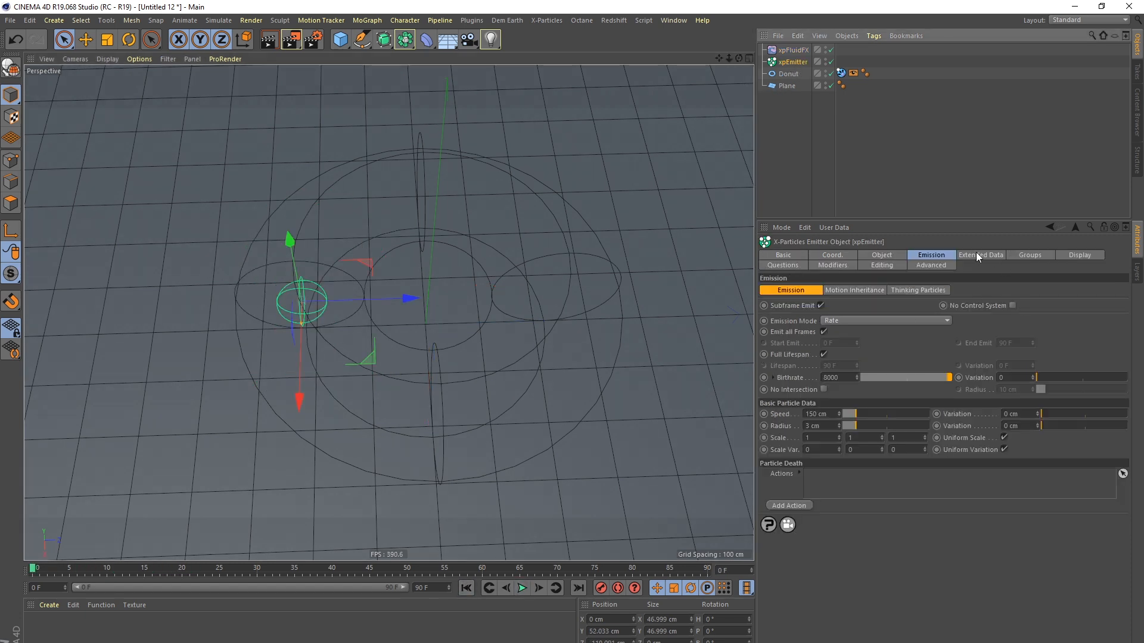
{"action": "left_click", "coordinate": [888, 320]}
{"action": "left_click", "coordinate": [840, 356]}
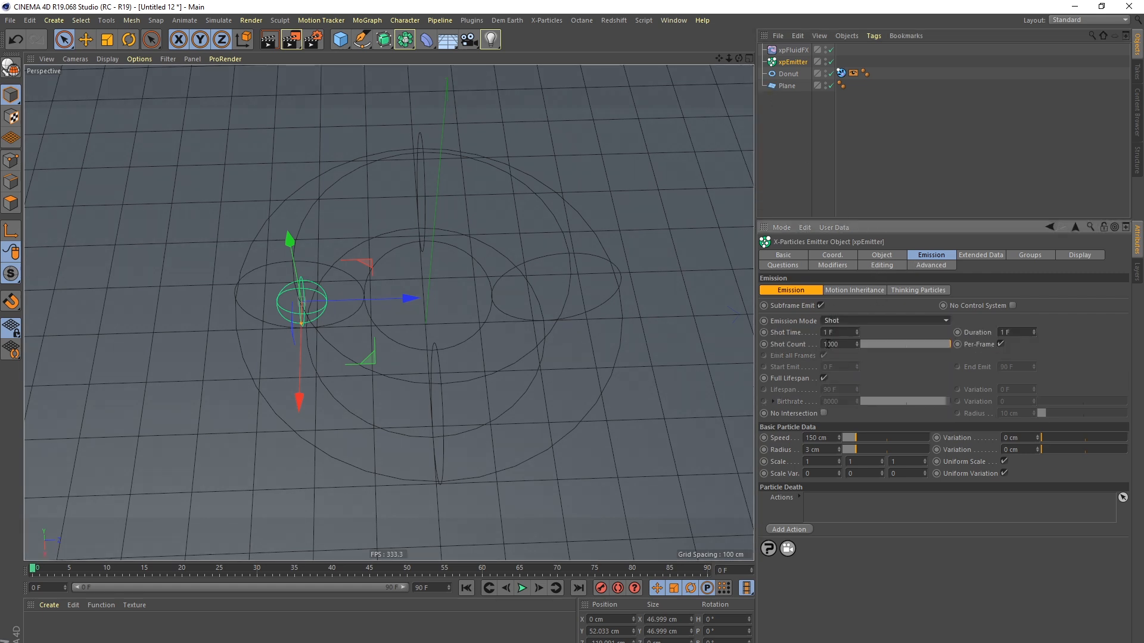
{"action": "left_click_drag", "start_coordinate": [827, 344], "coordinate": [817, 347]}
{"action": "type", "text": "8"}
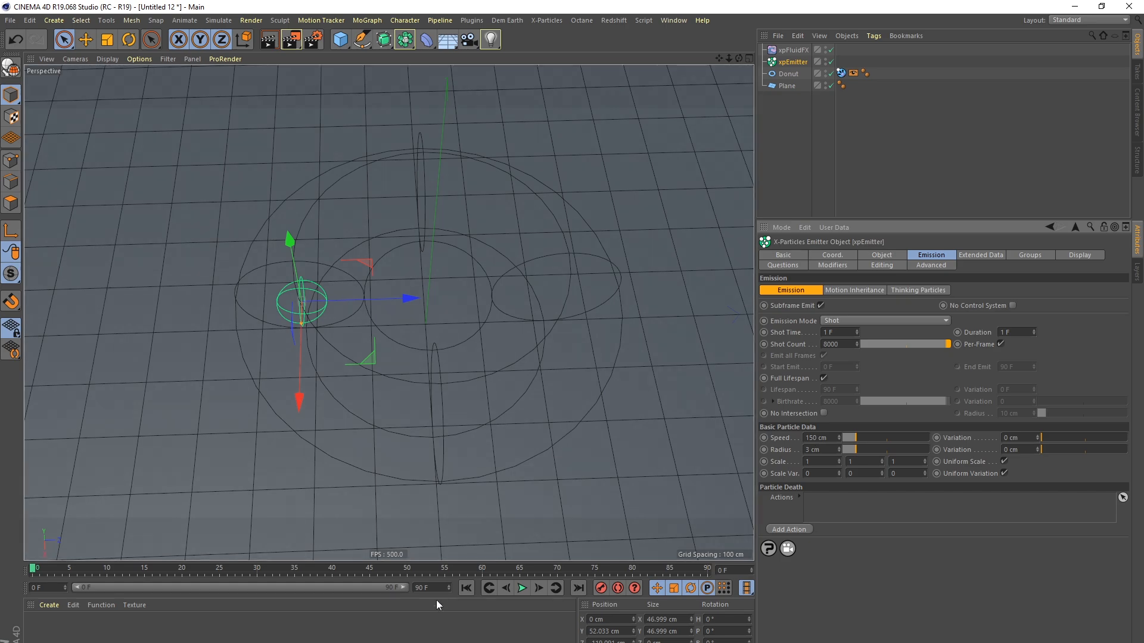
Step: Play the fluid simulation, shorten the timeline's end to 50 F and replay it
{"action": "left_click", "coordinate": [522, 590]}
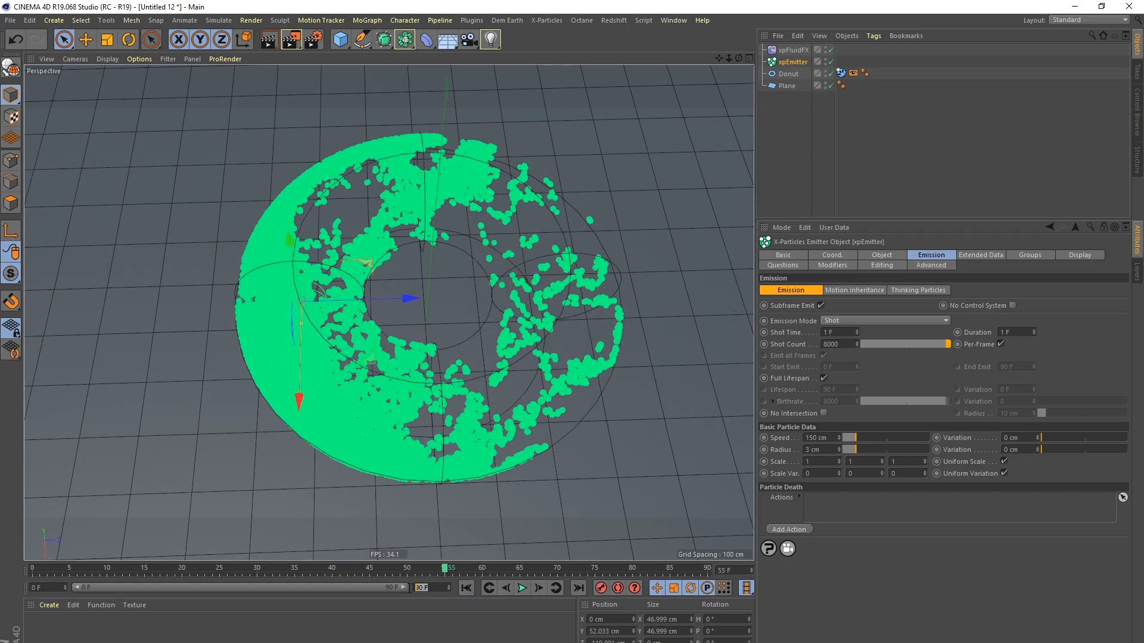
{"action": "left_click", "coordinate": [485, 589]}
{"action": "left_click", "coordinate": [522, 588]}
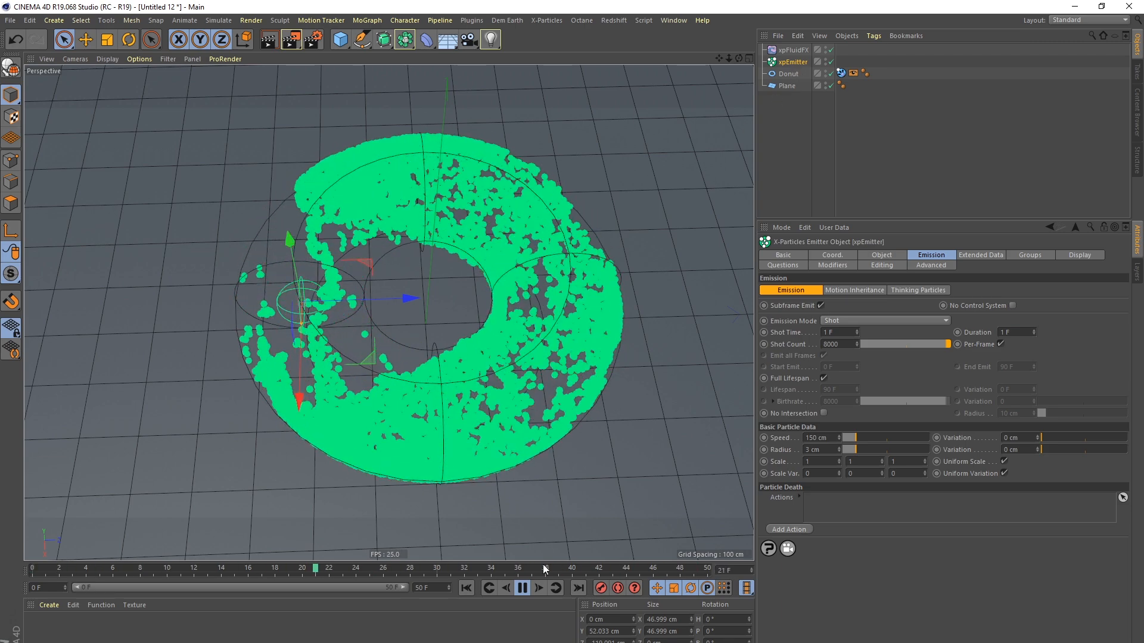
{"action": "left_click", "coordinate": [522, 589]}
{"action": "left_click", "coordinate": [465, 587]}
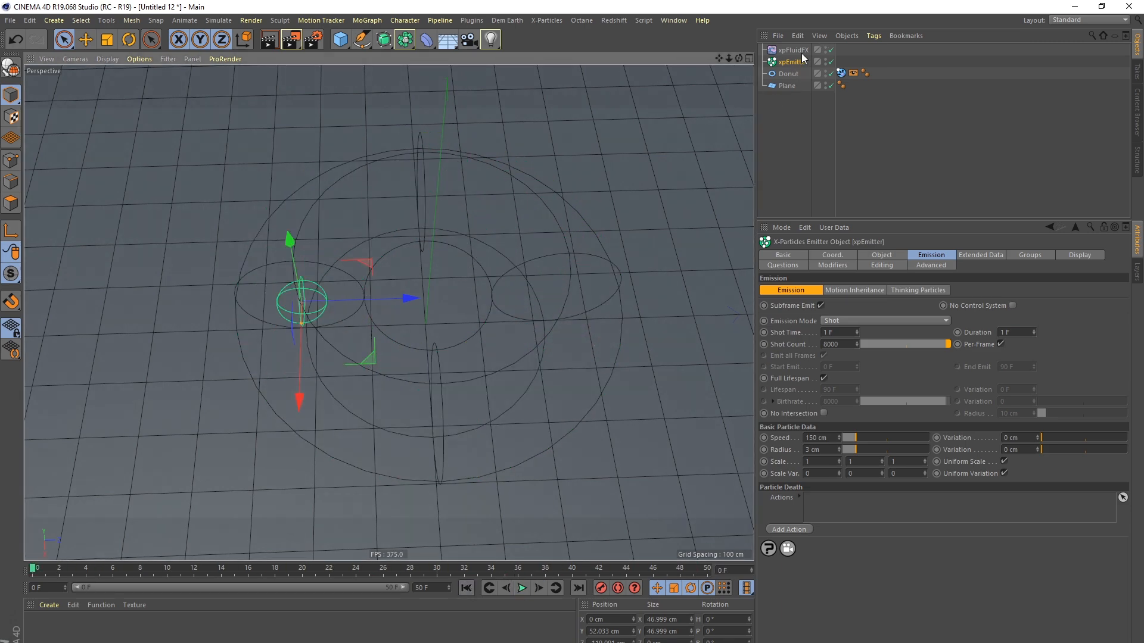
Step: Examine the emitter inside the Donut up close and replay the particle shot
{"action": "scroll", "coordinate": [292, 304], "scroll_direction": "up", "scroll_amount": 3}
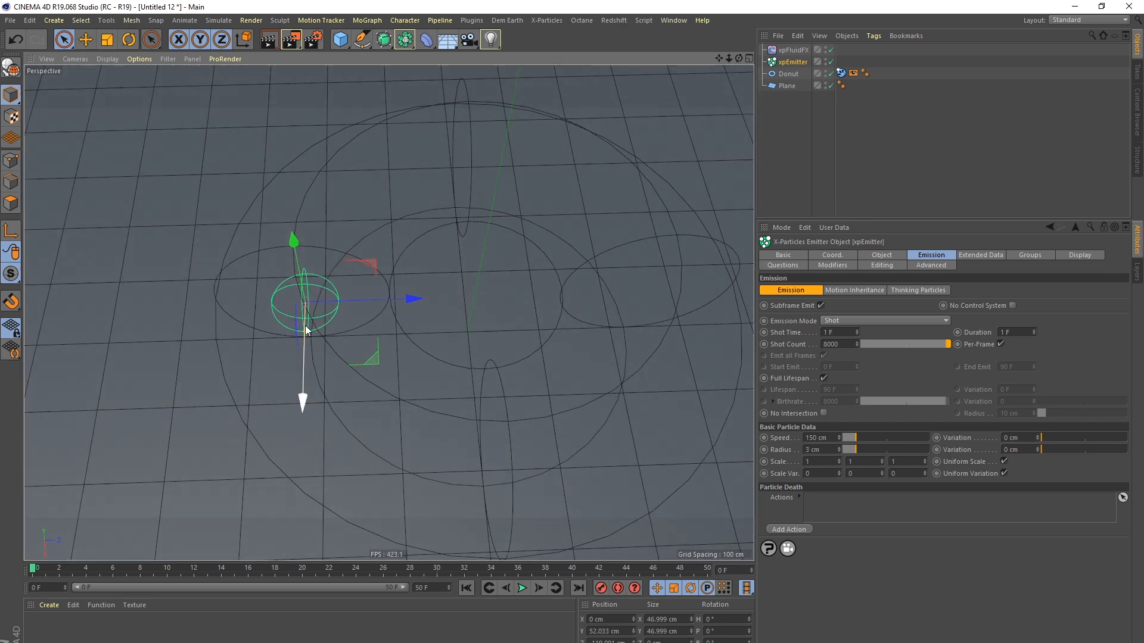
{"action": "scroll", "coordinate": [304, 330], "scroll_direction": "up", "scroll_amount": 5}
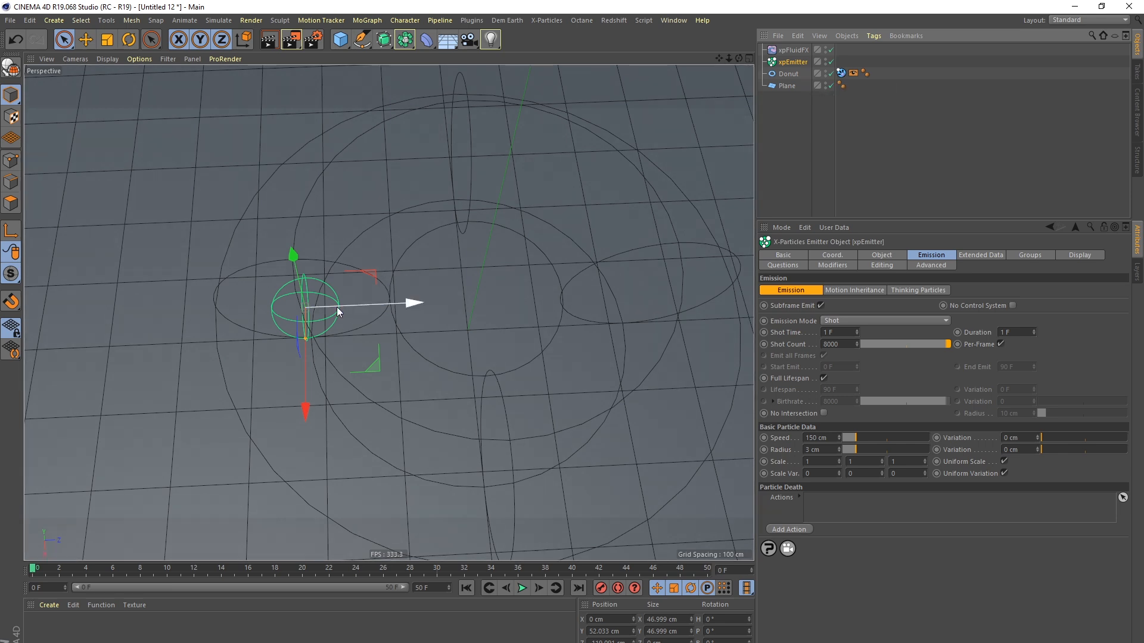
{"action": "left_click", "coordinate": [523, 587]}
{"action": "left_click", "coordinate": [520, 589]}
{"action": "left_click", "coordinate": [466, 588]}
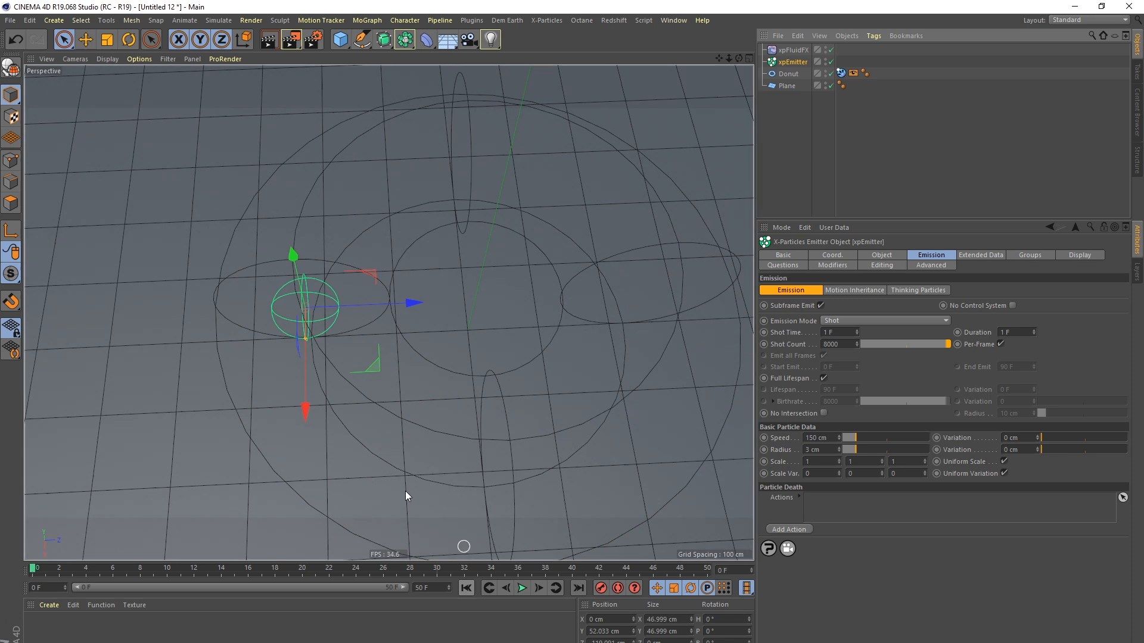
Step: Resize the emitter down to about 1.5 cm and back up to about 47 cm, and play the simulation
{"action": "left_click_drag", "start_coordinate": [305, 338], "coordinate": [304, 326]}
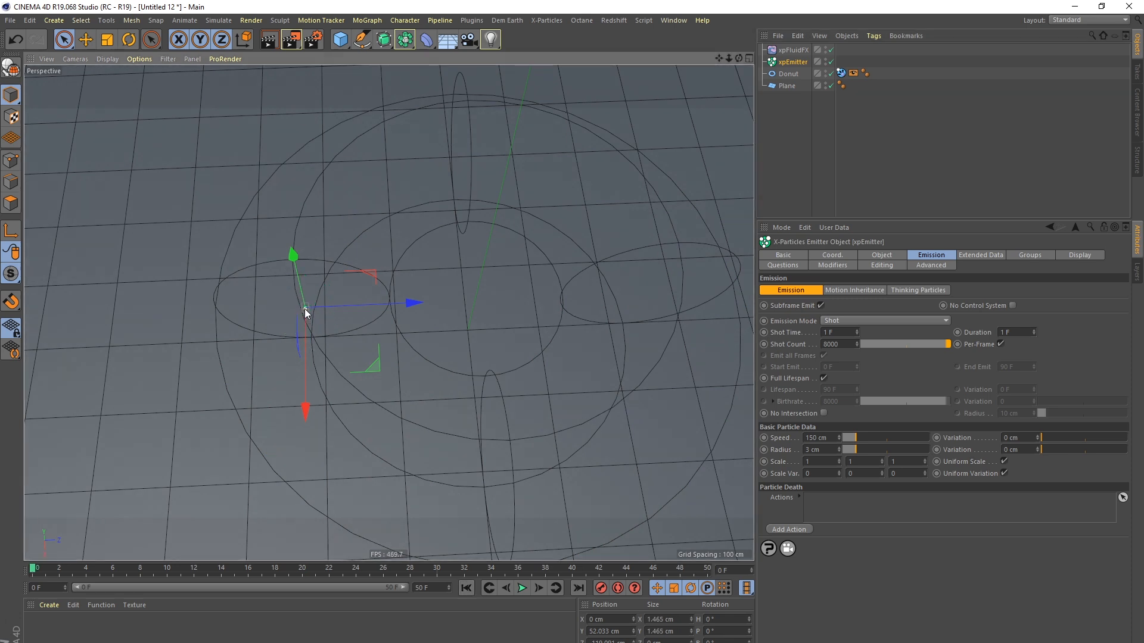
{"action": "left_click_drag", "start_coordinate": [303, 310], "coordinate": [305, 339]}
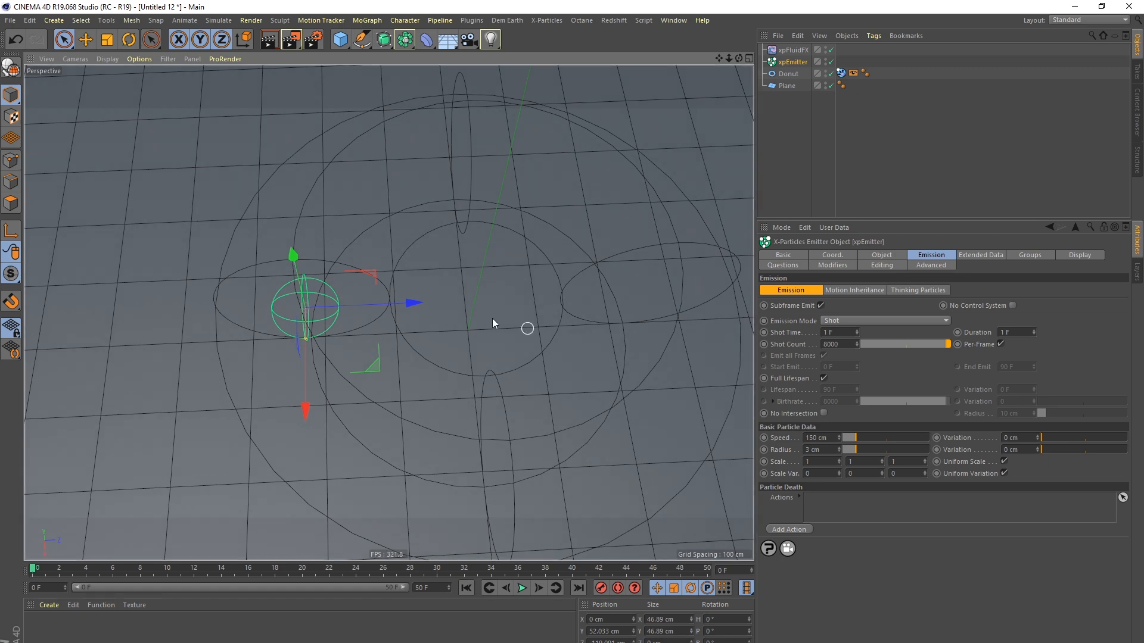
{"action": "left_click", "coordinate": [523, 589]}
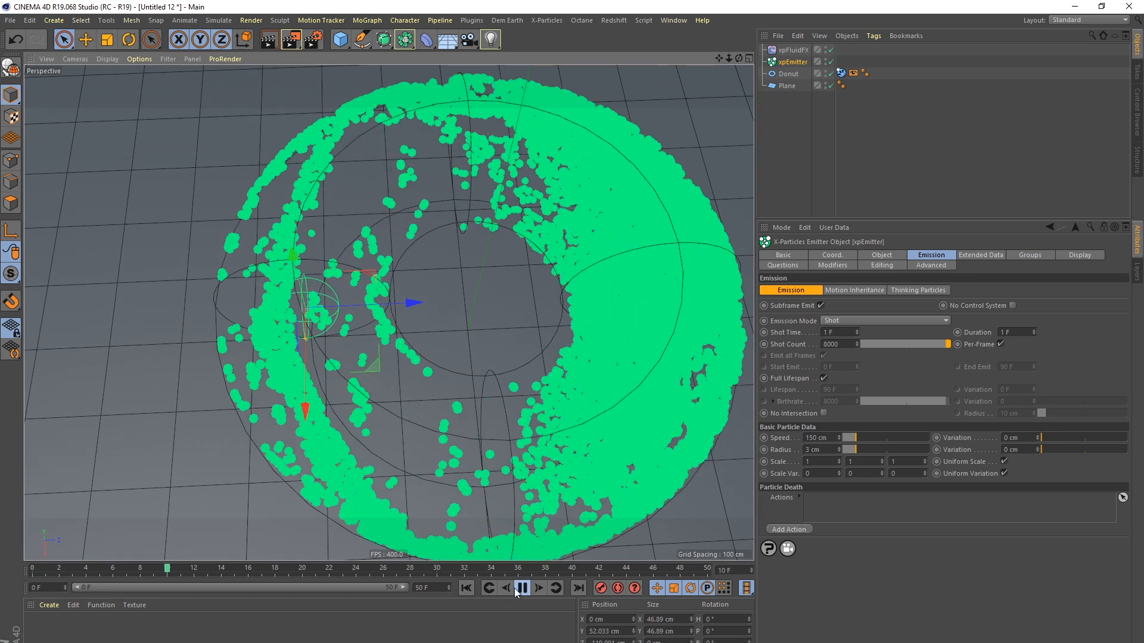
Step: Enlarge the emitter to about 85 cm and replay the simulation from the start
{"action": "left_click", "coordinate": [467, 589]}
{"action": "mouse_move", "coordinate": [301, 346]}
{"action": "left_mouse_down"}
{"action": "mouse_move", "coordinate": [293, 366]}
{"action": "mouse_move", "coordinate": [295, 356]}
{"action": "left_mouse_up"}
{"action": "left_click", "coordinate": [522, 588]}
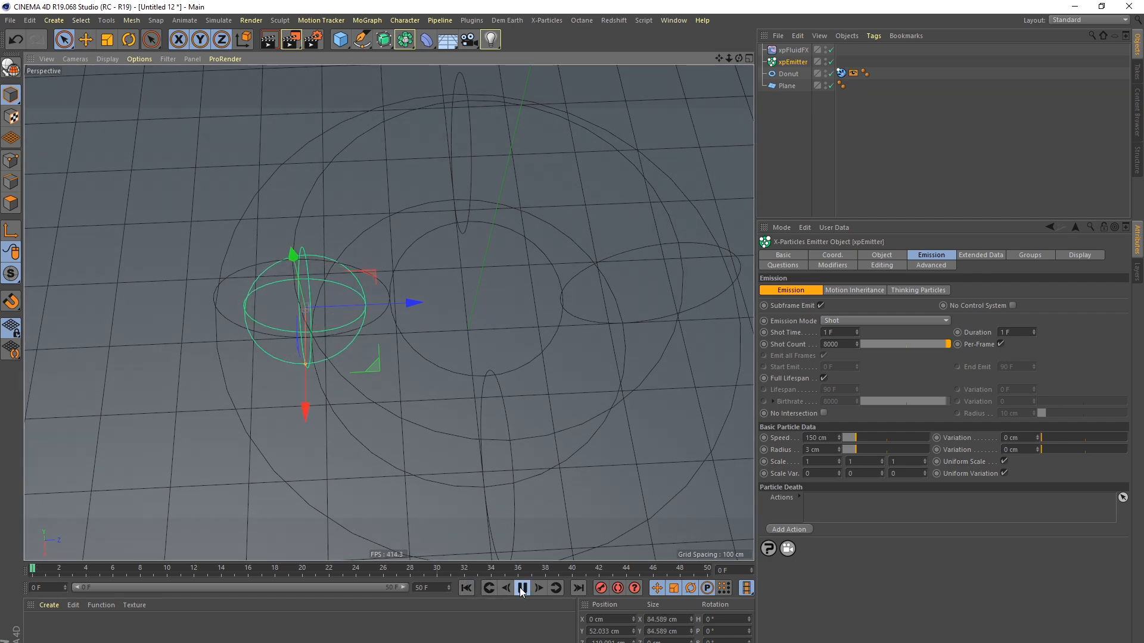
{"action": "scroll", "coordinate": [349, 332], "scroll_direction": "down", "scroll_amount": 2}
{"action": "scroll", "coordinate": [348, 332], "scroll_direction": "up", "scroll_amount": 1}
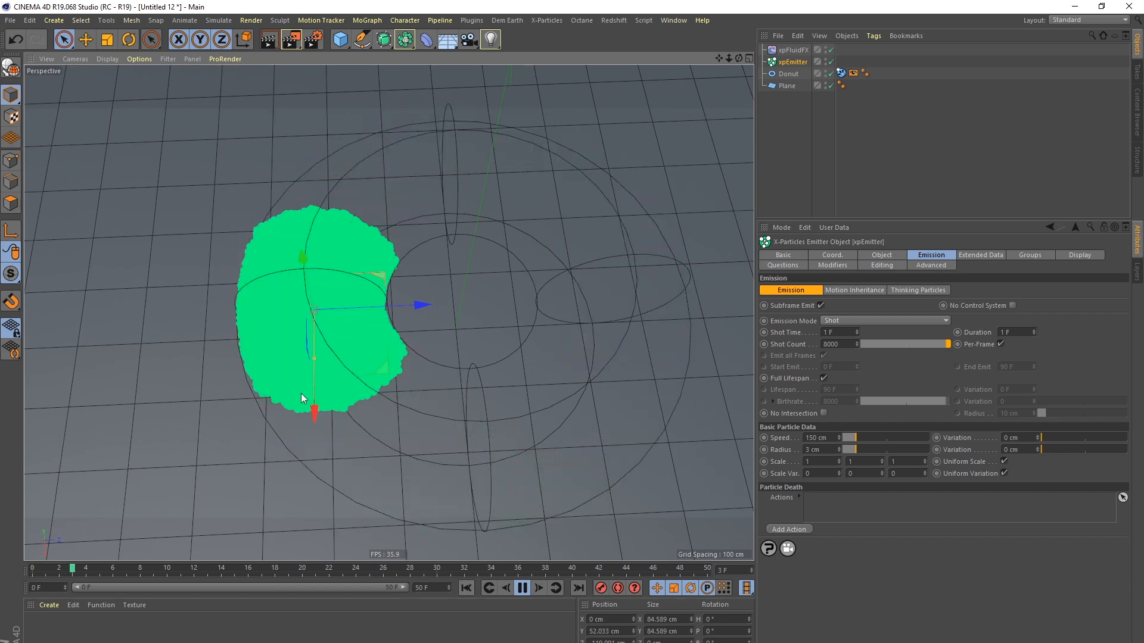
Step: Shrink the emitter to about 32 cm so it sits inside the Donut's tube, and replay the simulation
{"action": "left_click", "coordinate": [521, 588]}
{"action": "left_click", "coordinate": [466, 588]}
{"action": "left_click_drag", "start_coordinate": [313, 356], "coordinate": [315, 327]}
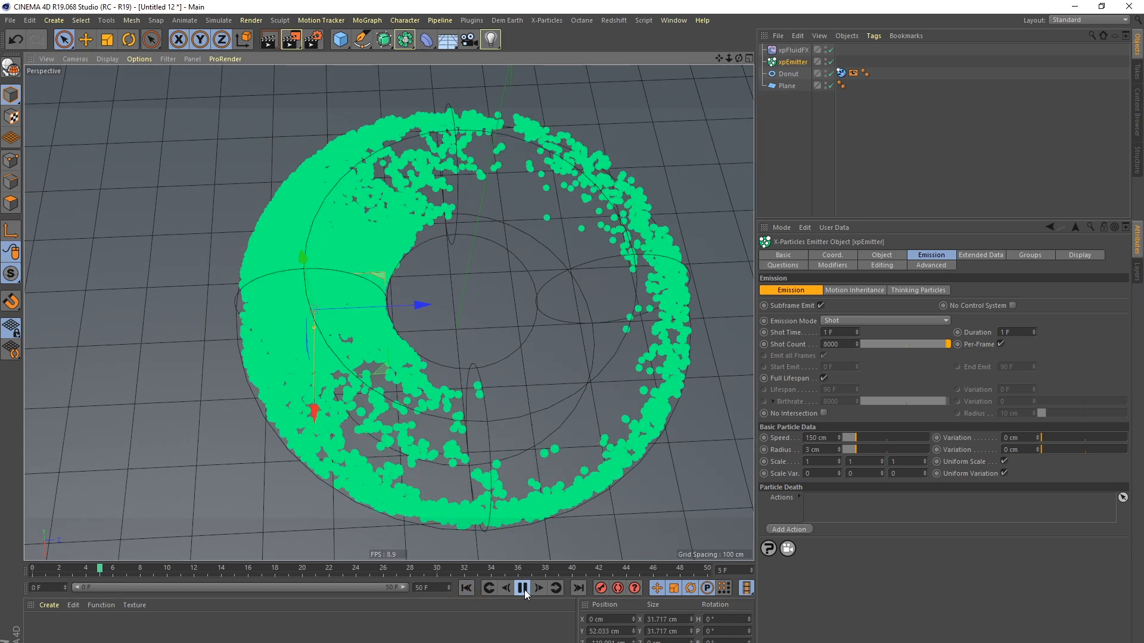
{"action": "left_click", "coordinate": [517, 592]}
Step: Set the FluidFX object's internal pressure to 50% and restart the simulation
{"action": "left_click", "coordinate": [793, 51]}
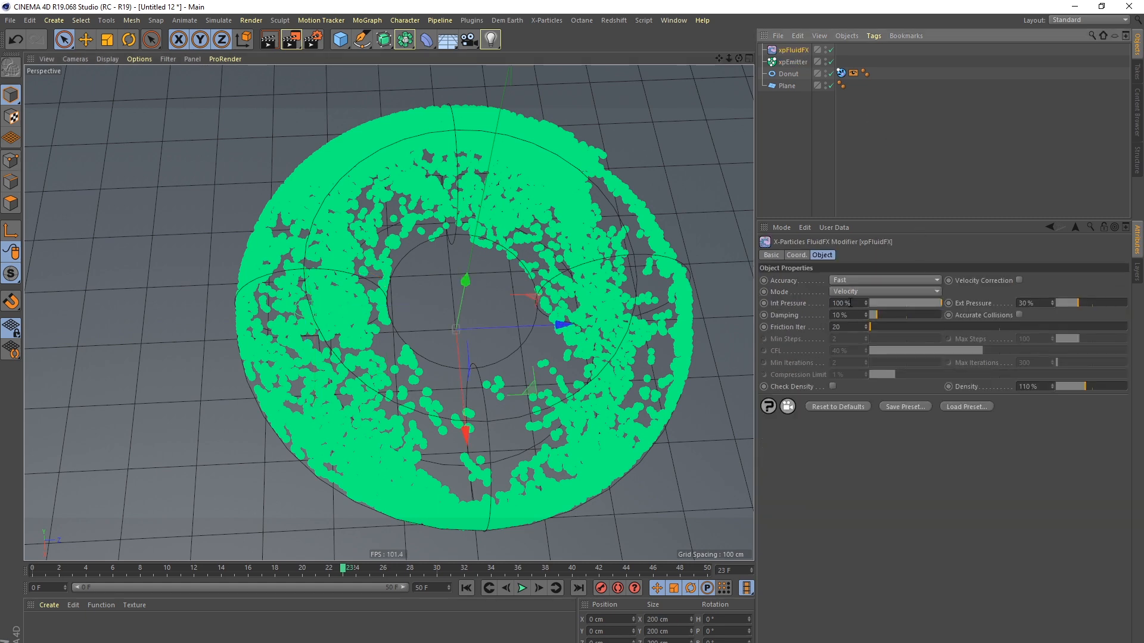
{"action": "left_click", "coordinate": [849, 303]}
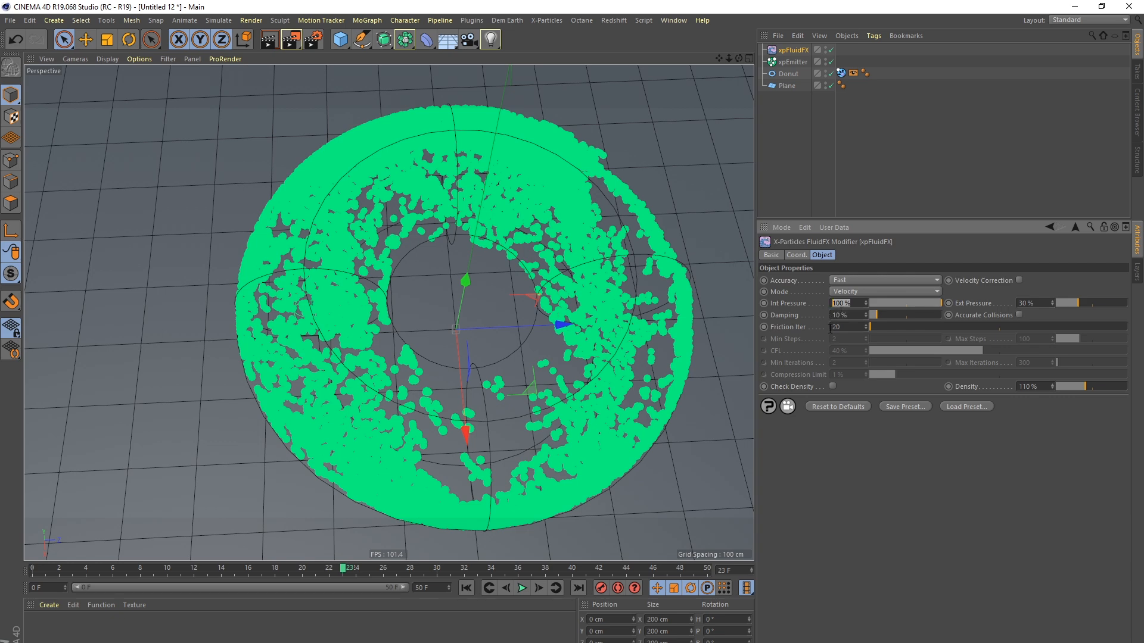
{"action": "type", "text": "50"}
{"action": "key", "text": "Return"}
{"action": "left_click", "coordinate": [466, 588]}
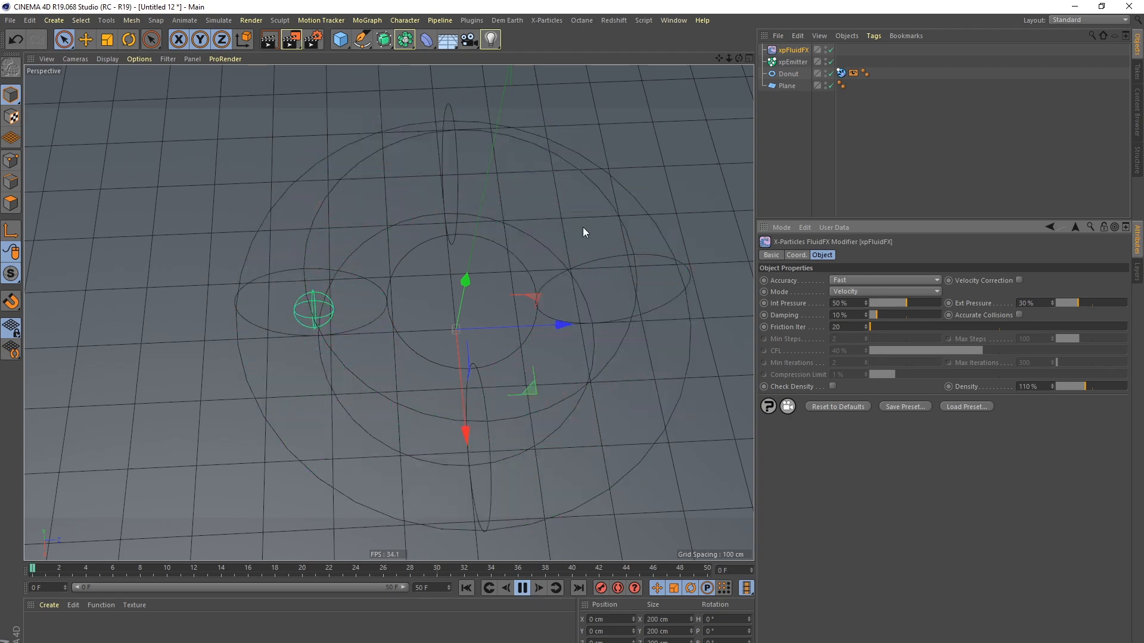
Step: Lower the FluidFX internal pressure to 20% and restart the simulation
{"action": "double_click", "coordinate": [844, 304]}
{"action": "type", "text": "20"}
{"action": "key", "text": "Return"}
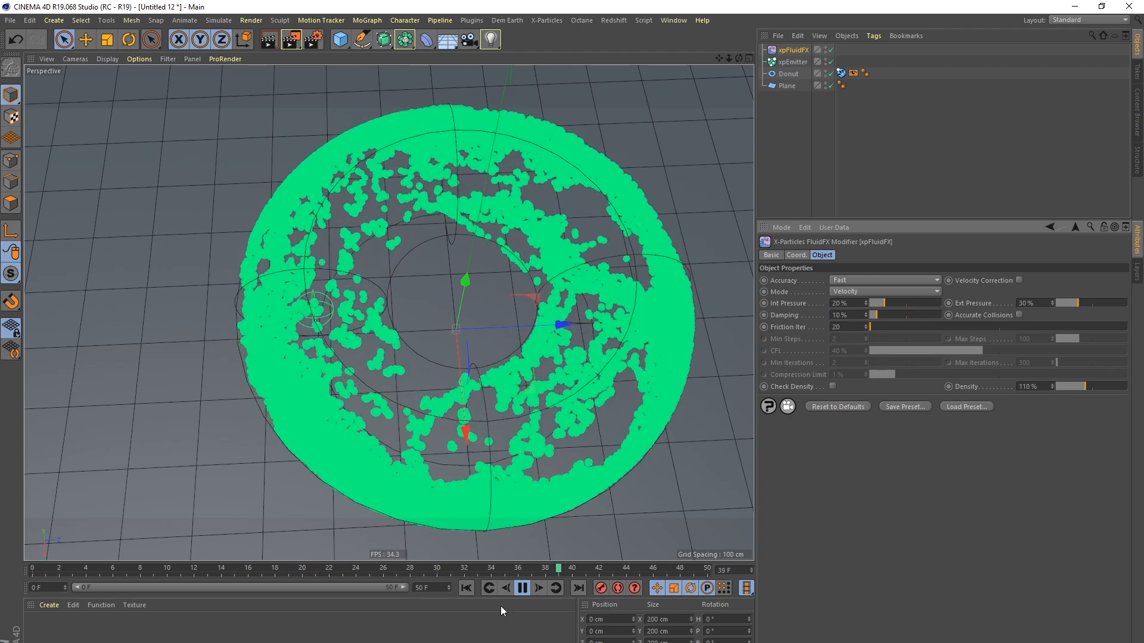
{"action": "left_click", "coordinate": [465, 588]}
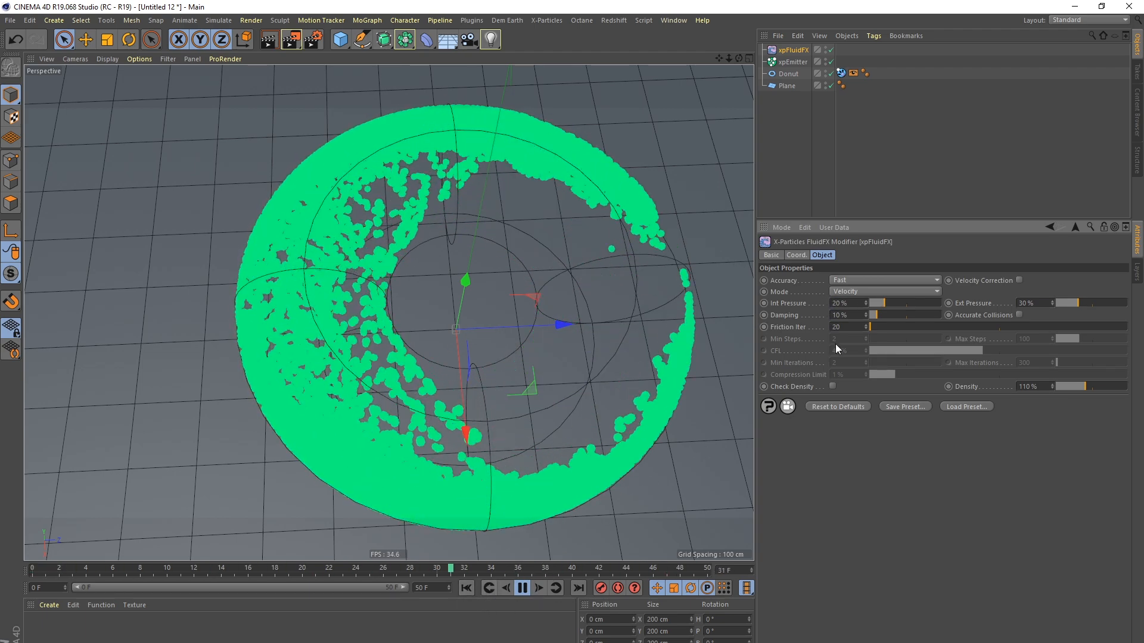
Step: Set the FluidFX internal pressure to 30% and replay the simulation from the first frame
{"action": "double_click", "coordinate": [839, 303]}
{"action": "type", "text": "30"}
{"action": "key", "text": "Return"}
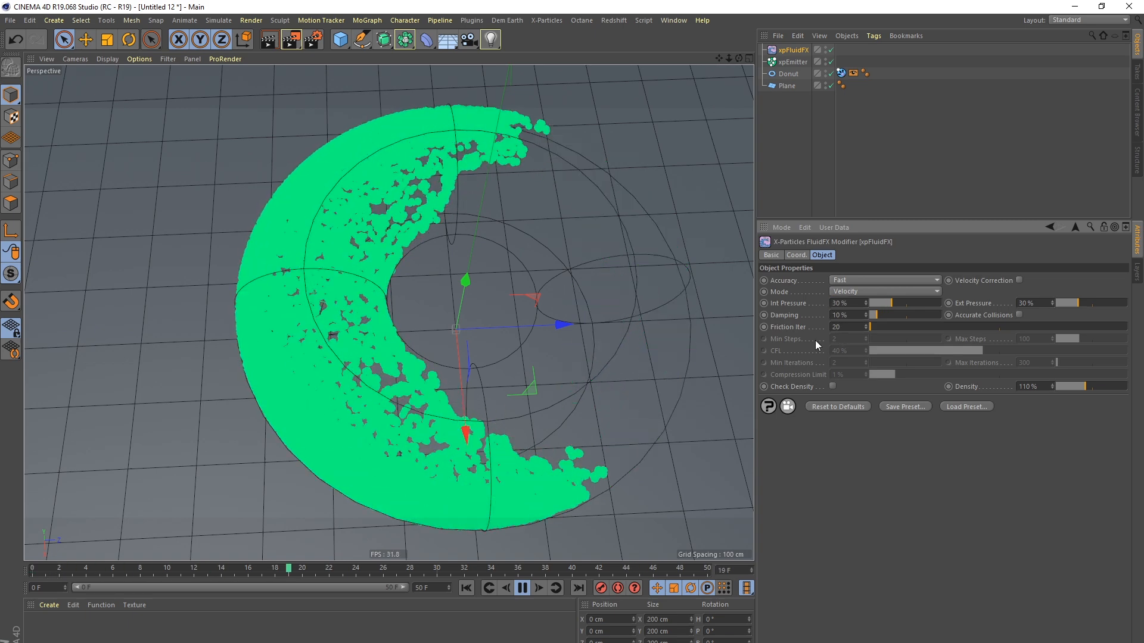
{"action": "left_click", "coordinate": [465, 588]}
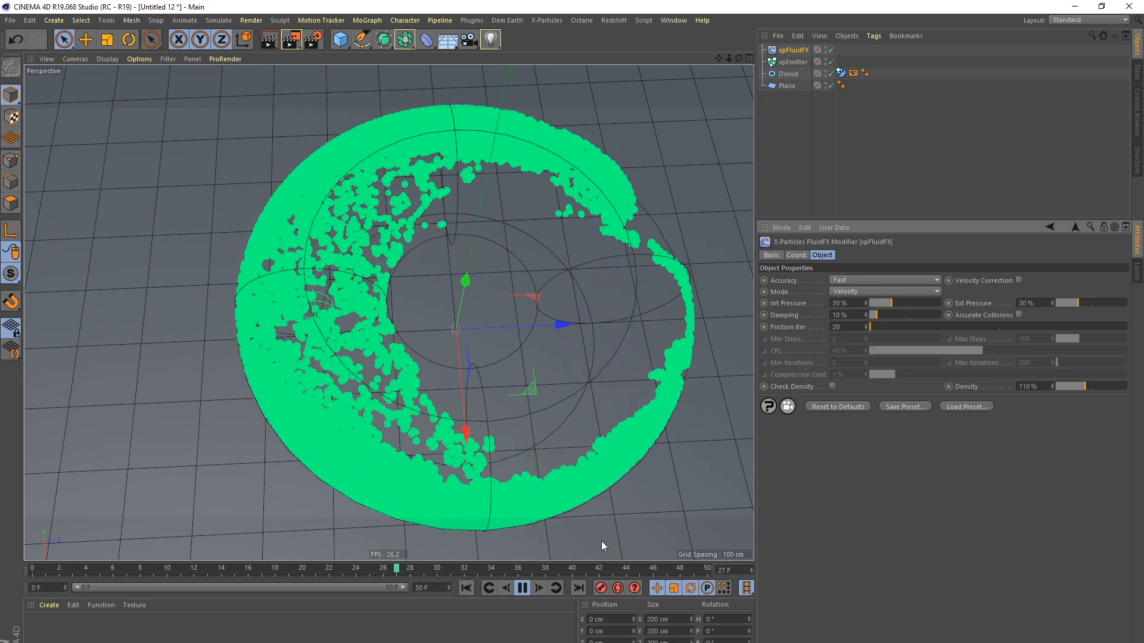
Step: Set the FluidFX internal pressure to 40% and replay the simulation from the first frame
{"action": "double_click", "coordinate": [839, 303]}
{"action": "type", "text": "40"}
{"action": "key", "text": "Return"}
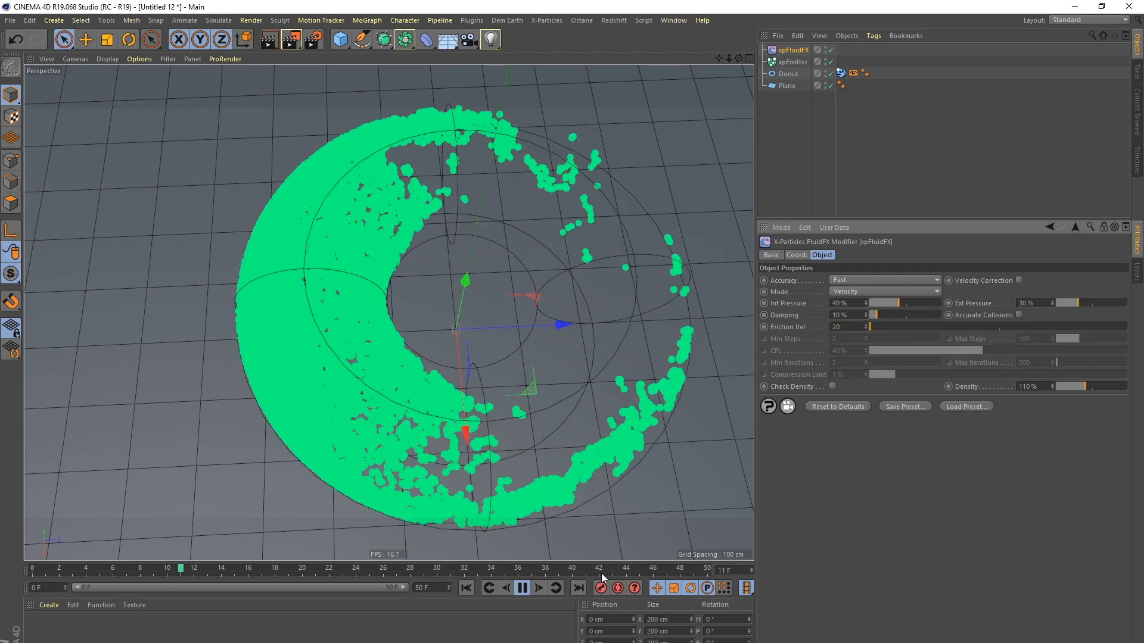
{"action": "left_click", "coordinate": [522, 589]}
{"action": "left_click", "coordinate": [467, 588]}
{"action": "left_click", "coordinate": [521, 588]}
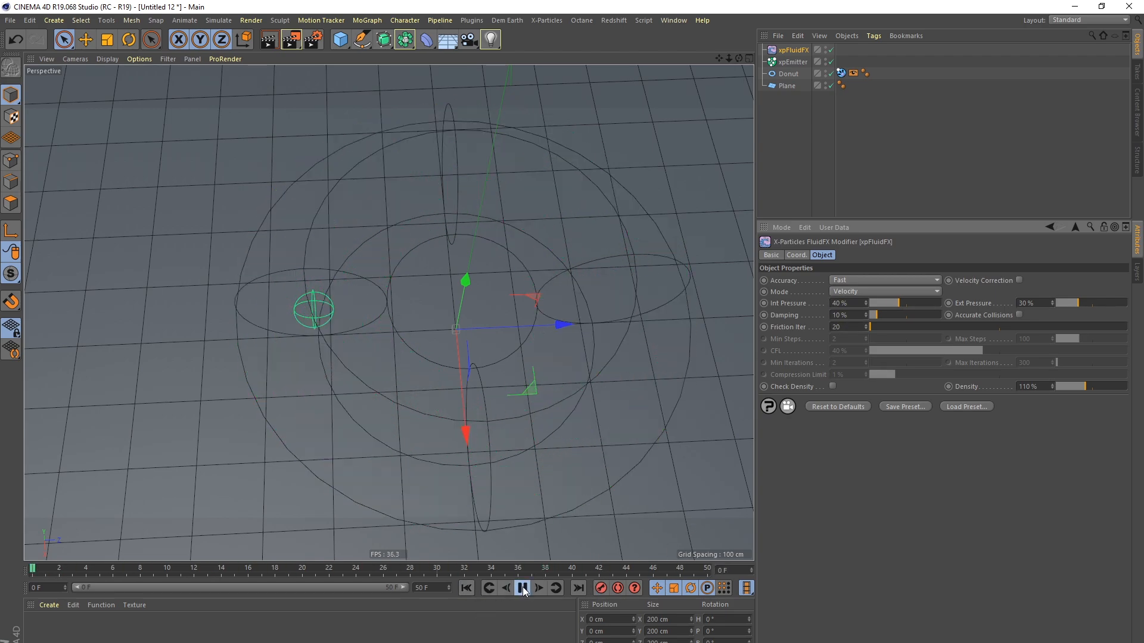
{"action": "left_click", "coordinate": [521, 588]}
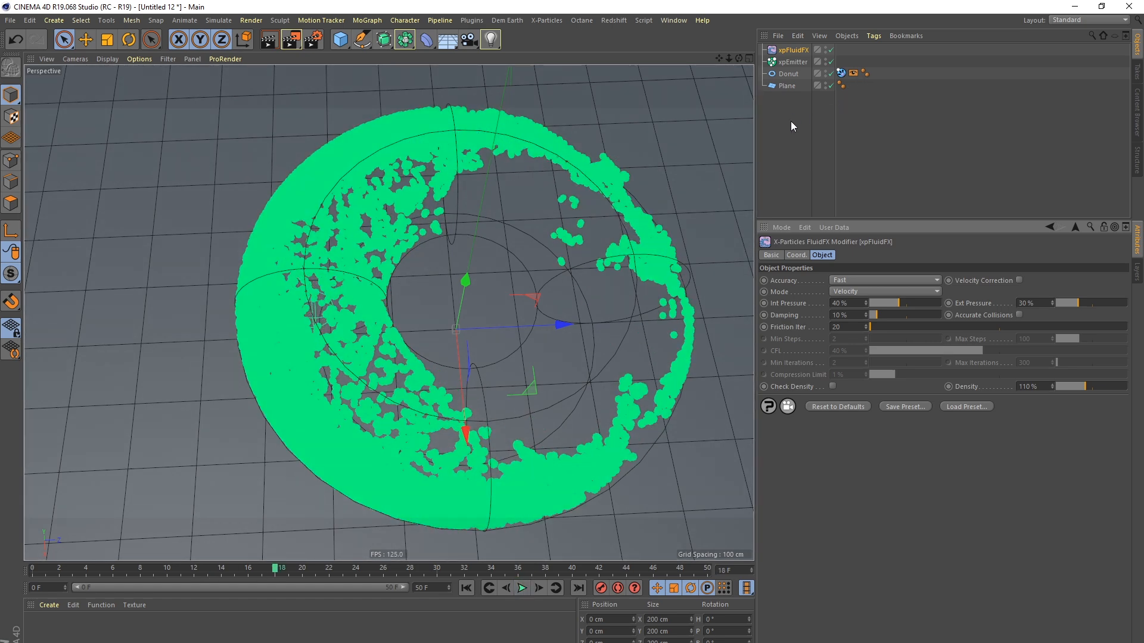
Step: Try the Hexagonal emission mode on the xpEmitter and run the simulation from the first frame
{"action": "left_click", "coordinate": [785, 62]}
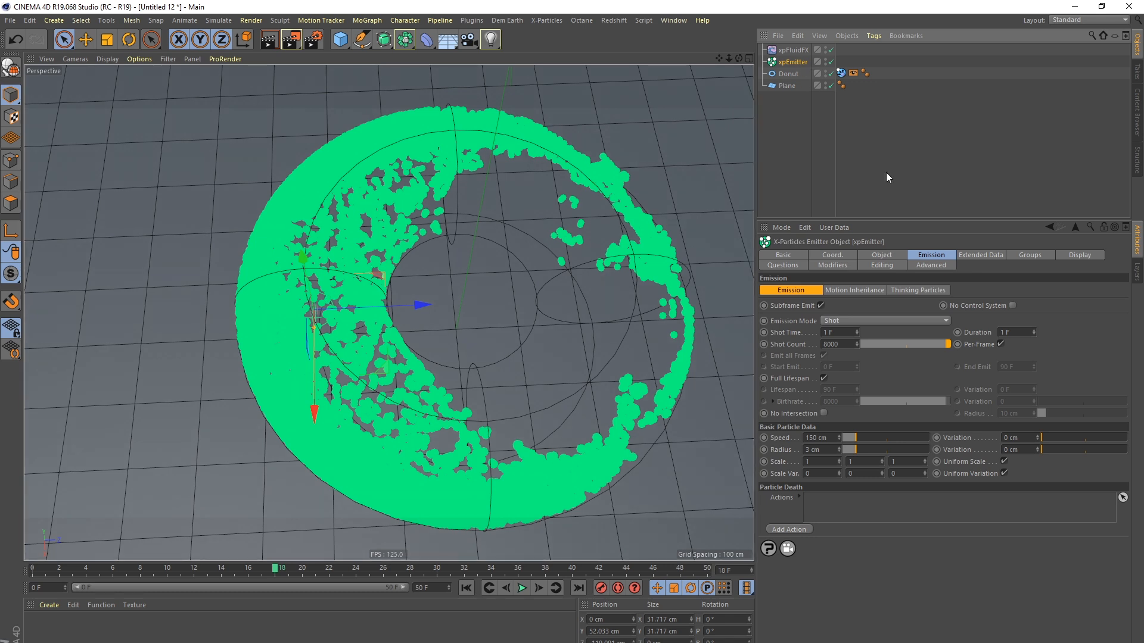
{"action": "left_click", "coordinate": [882, 255]}
{"action": "left_click", "coordinate": [930, 256]}
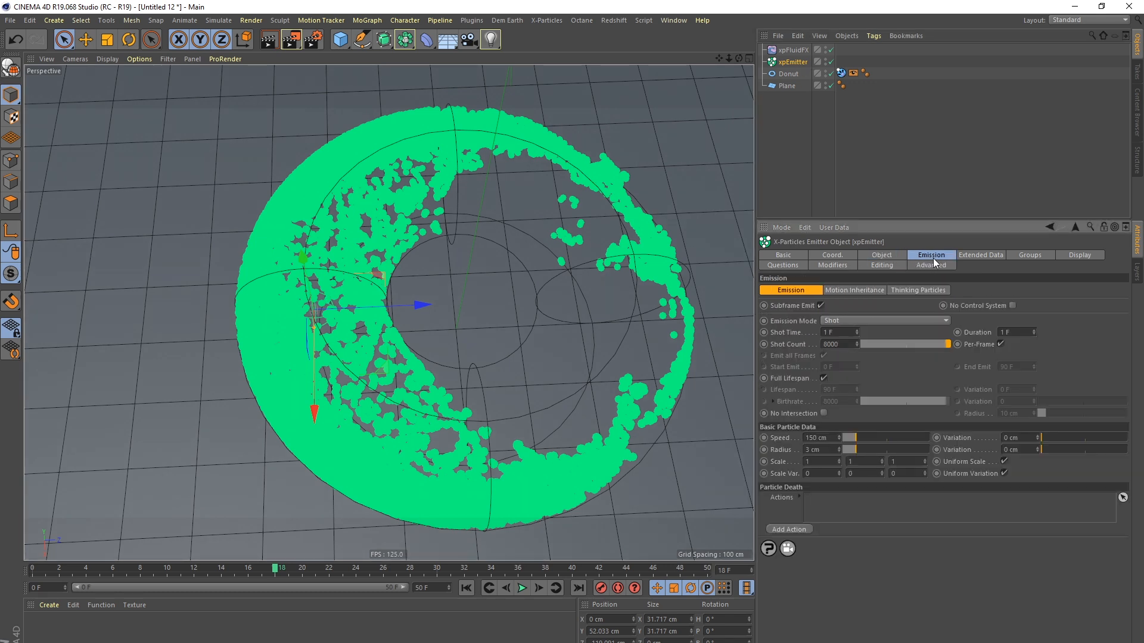
{"action": "left_click", "coordinate": [855, 321]}
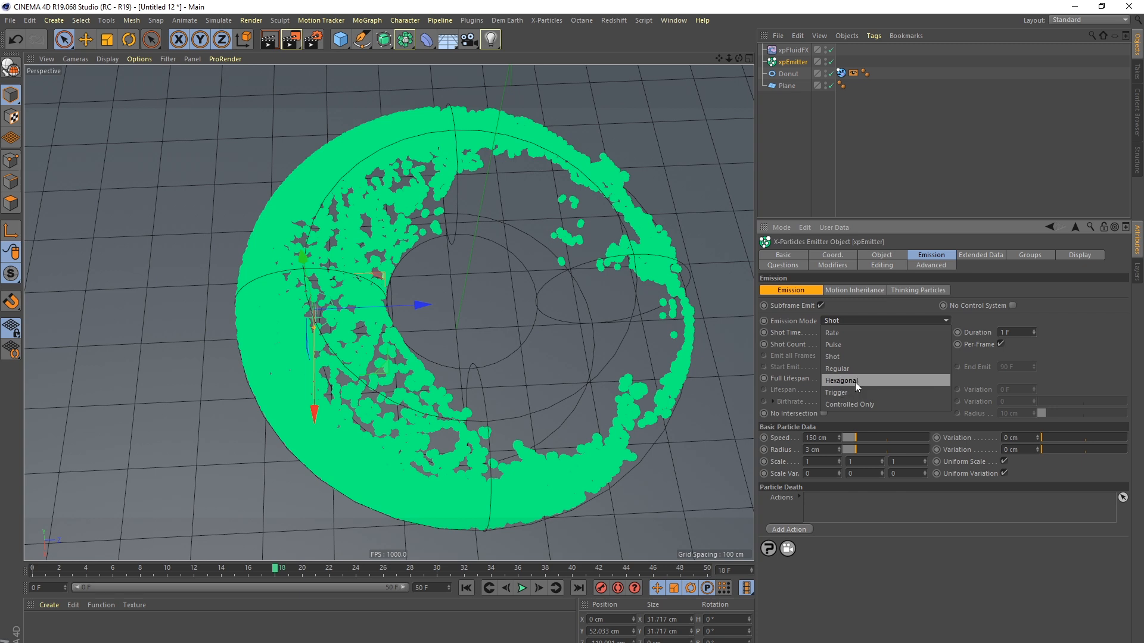
{"action": "left_click", "coordinate": [869, 381]}
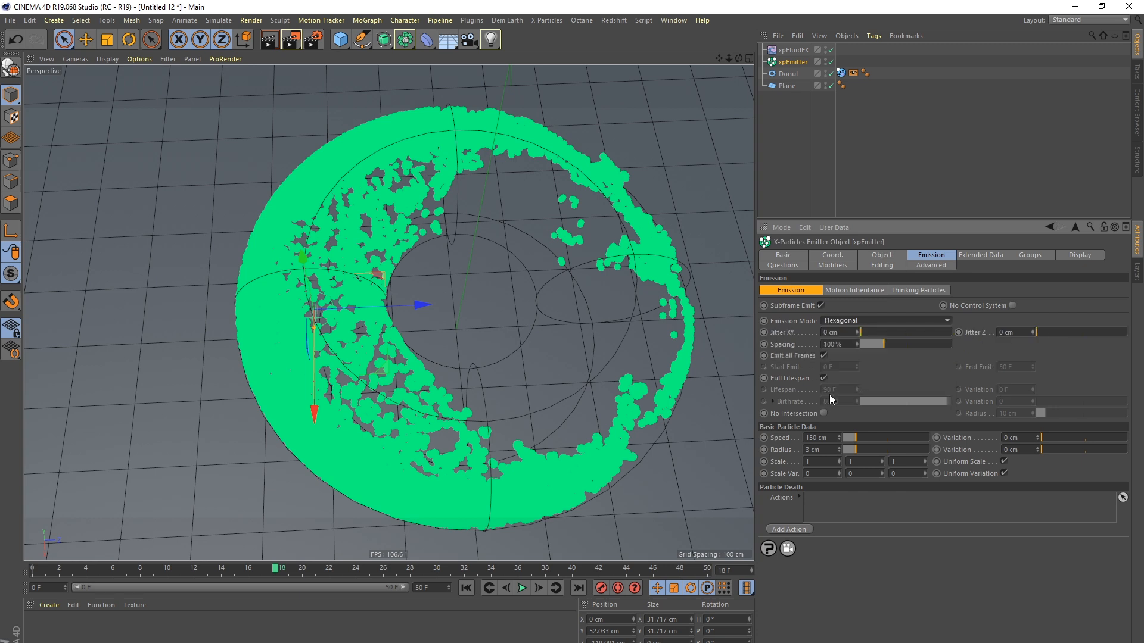
{"action": "left_click", "coordinate": [466, 588]}
{"action": "left_click", "coordinate": [522, 588]}
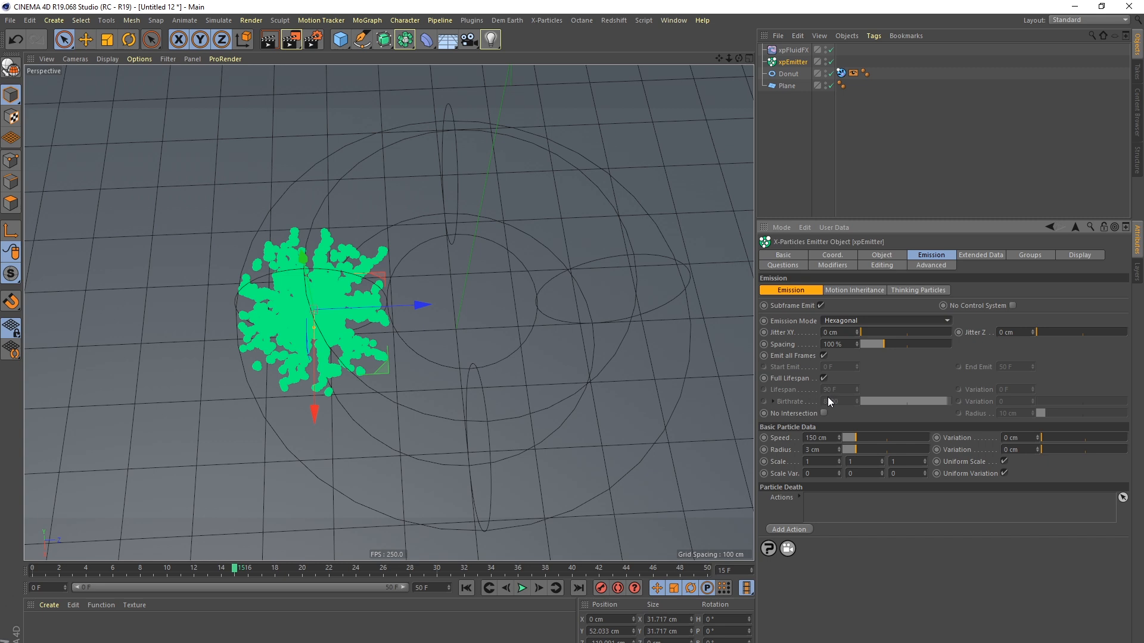
Step: Return the emitter's emission mode to Shot and run the simulation
{"action": "left_click", "coordinate": [870, 320]}
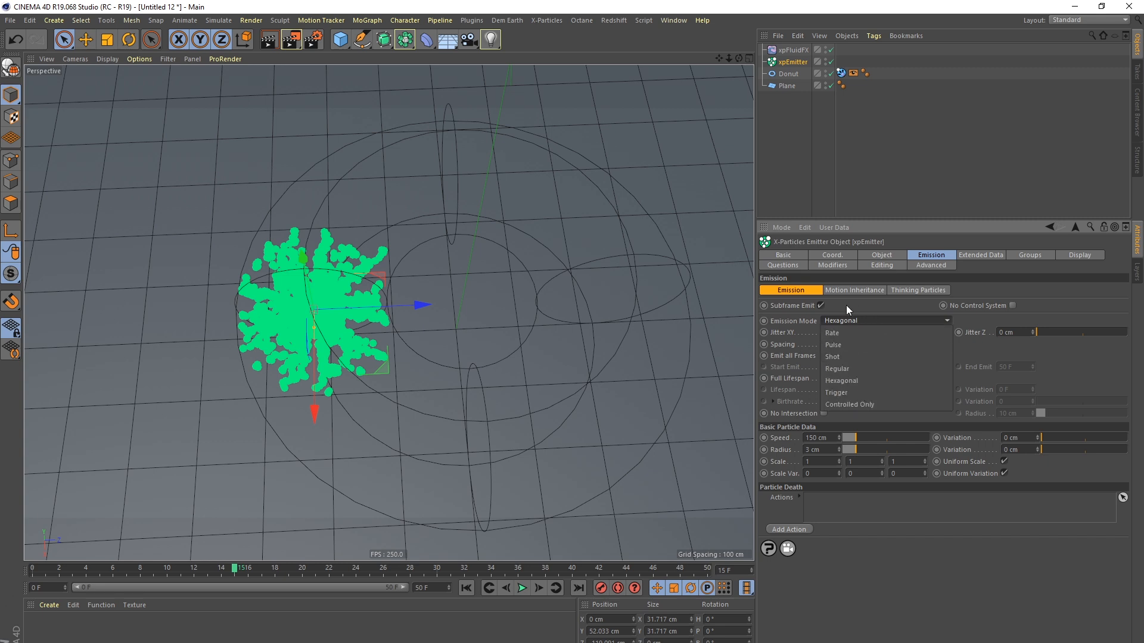
{"action": "left_click", "coordinate": [833, 357]}
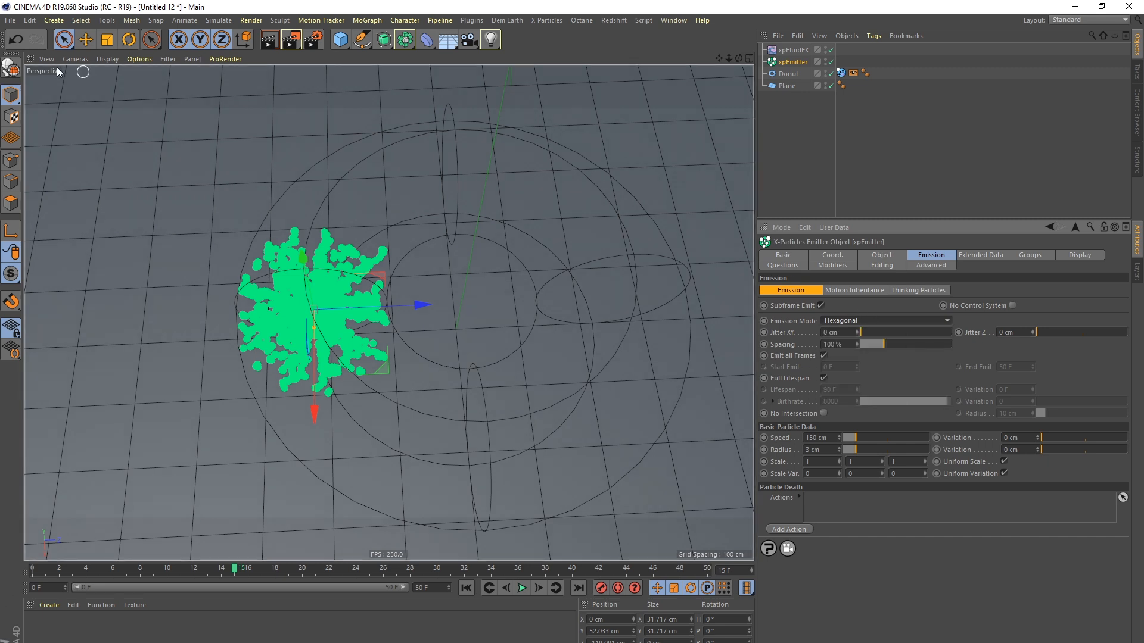
{"action": "left_click", "coordinate": [521, 589]}
{"action": "left_click", "coordinate": [783, 133]}
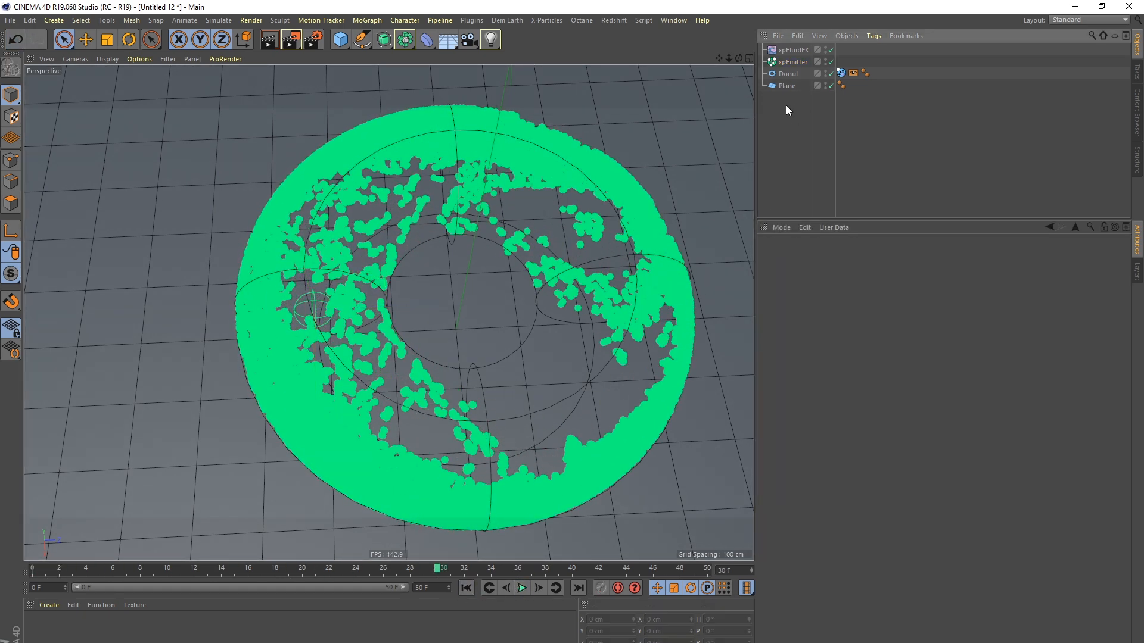
{"action": "left_click_drag", "start_coordinate": [794, 68], "coordinate": [797, 78], "text": "ctrl"}
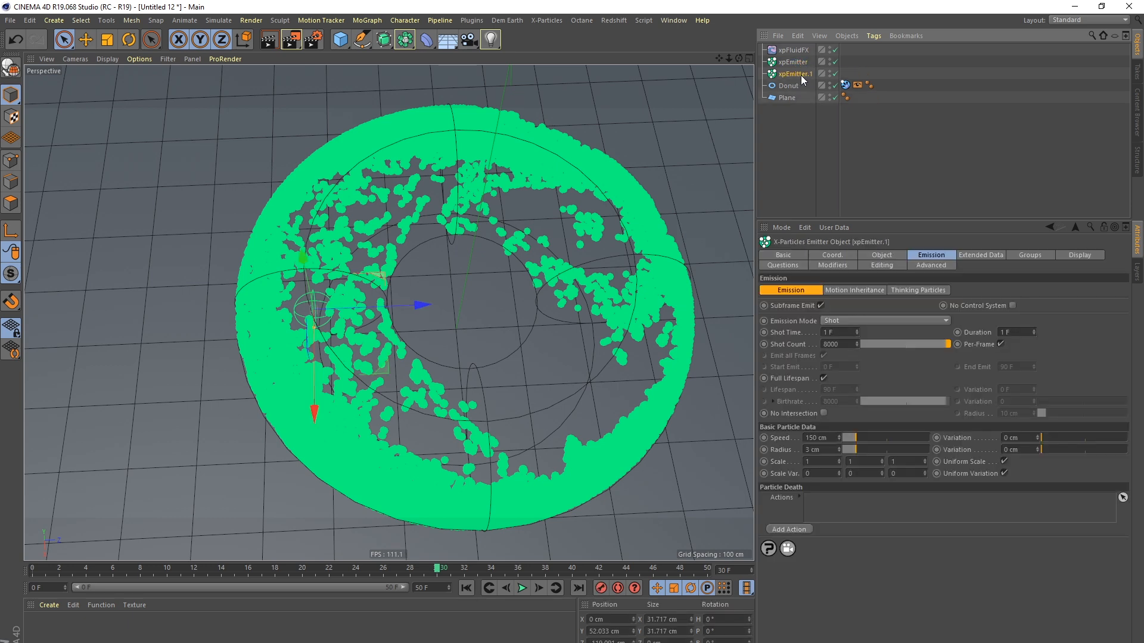
{"action": "key", "text": "Delete"}
{"action": "left_click", "coordinate": [799, 63]}
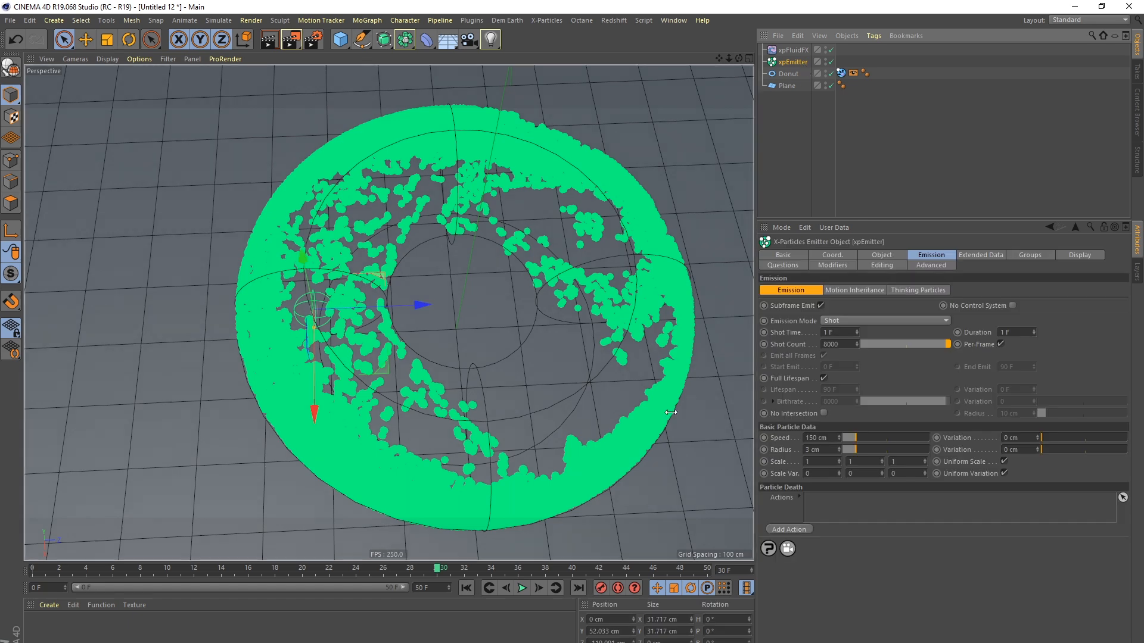
Step: Replay the Shot-mode particle simulation twice from the first frame to check how it fills the Donut
{"action": "left_click", "coordinate": [466, 589]}
{"action": "left_click", "coordinate": [522, 589]}
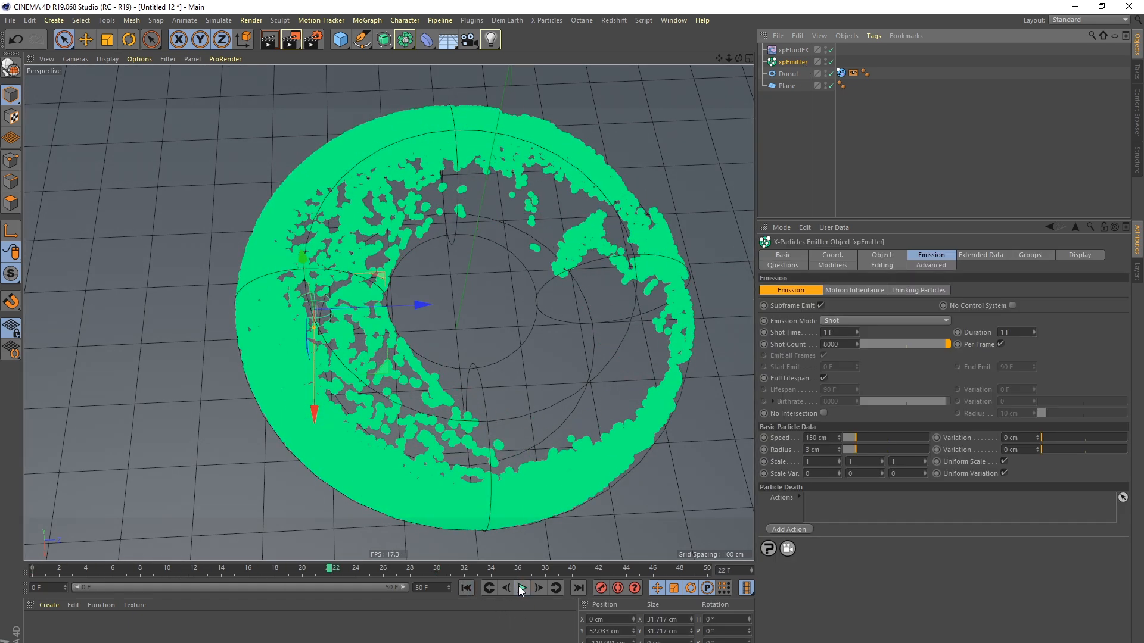
{"action": "left_click", "coordinate": [470, 589]}
{"action": "left_click", "coordinate": [522, 588]}
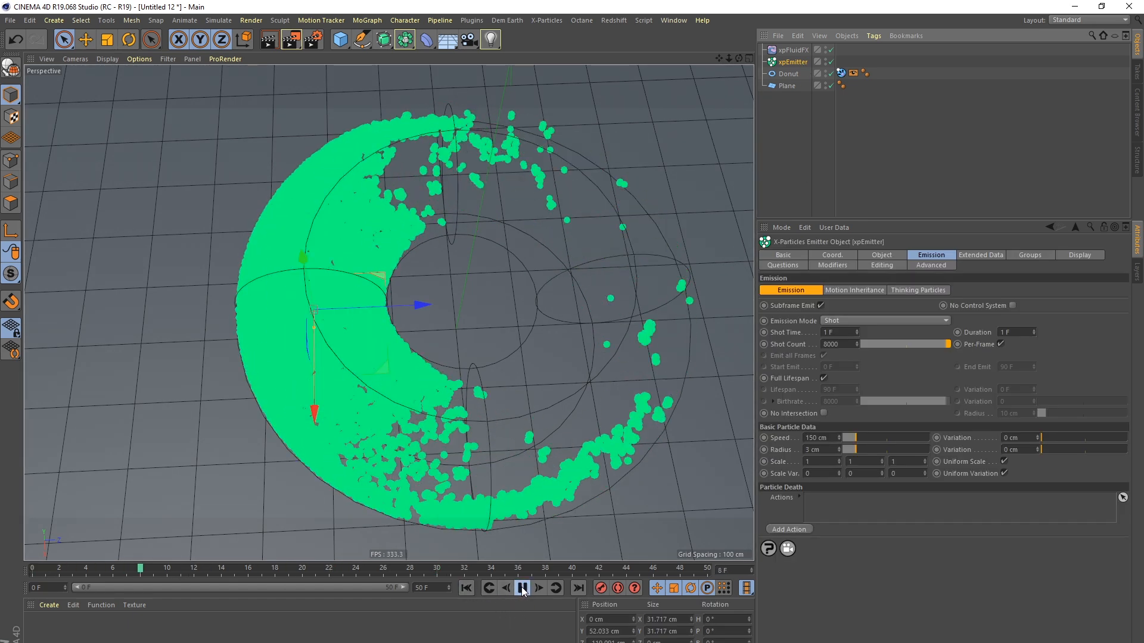
Step: Duplicate the xpEmitter and move the copy along the Z axis into the opposite side of the Donut's tube
{"action": "left_click", "coordinate": [795, 116]}
{"action": "left_click_drag", "start_coordinate": [806, 64], "coordinate": [807, 67], "text": "ctrl"}
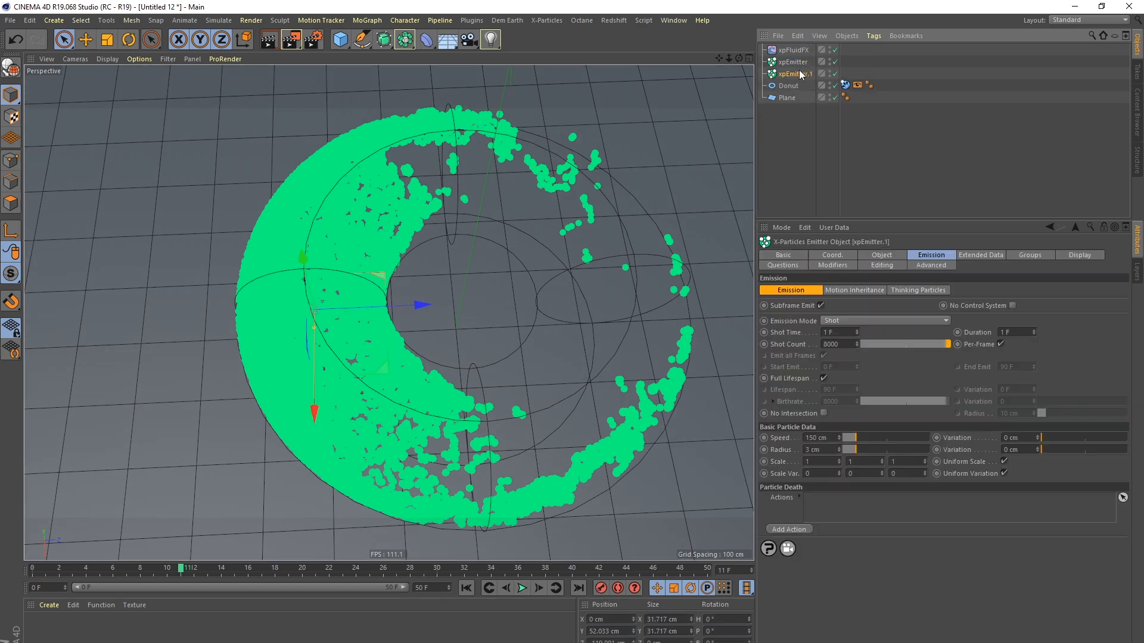
{"action": "key", "text": "shift+f"}
{"action": "left_click_drag", "start_coordinate": [427, 305], "coordinate": [716, 294]}
{"action": "middle_click_drag", "start_coordinate": [520, 283], "coordinate": [426, 283], "text": "alt"}
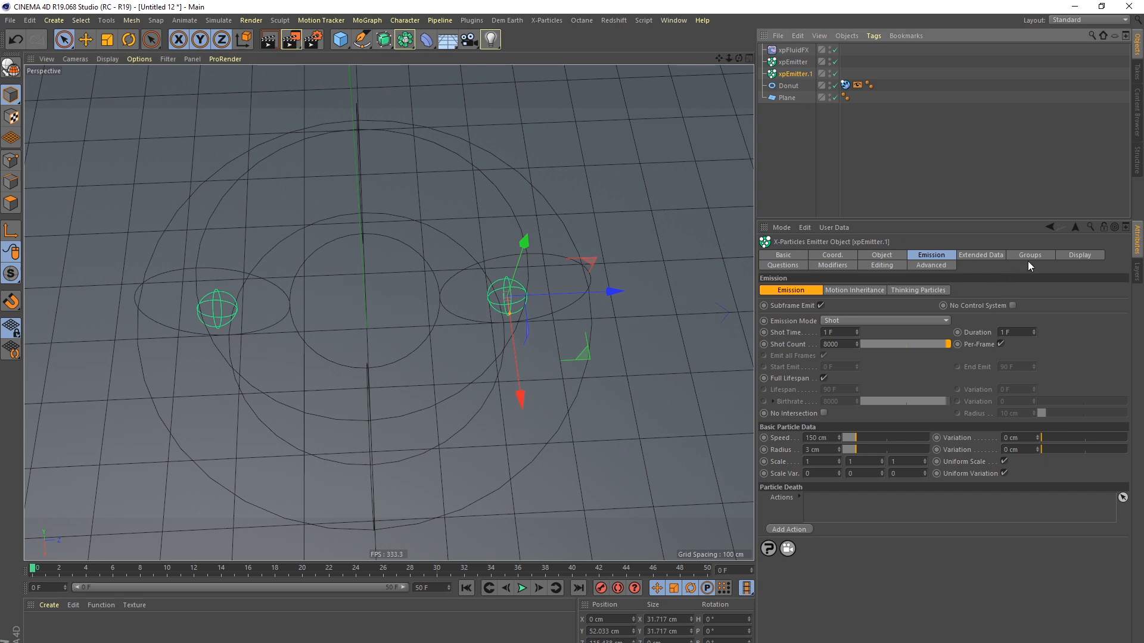
Step: Set the duplicated emitter's icon colour and particle colour to orange with a hue of 41°
{"action": "left_click", "coordinate": [1070, 261]}
{"action": "left_click", "coordinate": [842, 319]}
{"action": "left_click_drag", "start_coordinate": [834, 302], "coordinate": [819, 306]}
{"action": "left_click", "coordinate": [823, 345]}
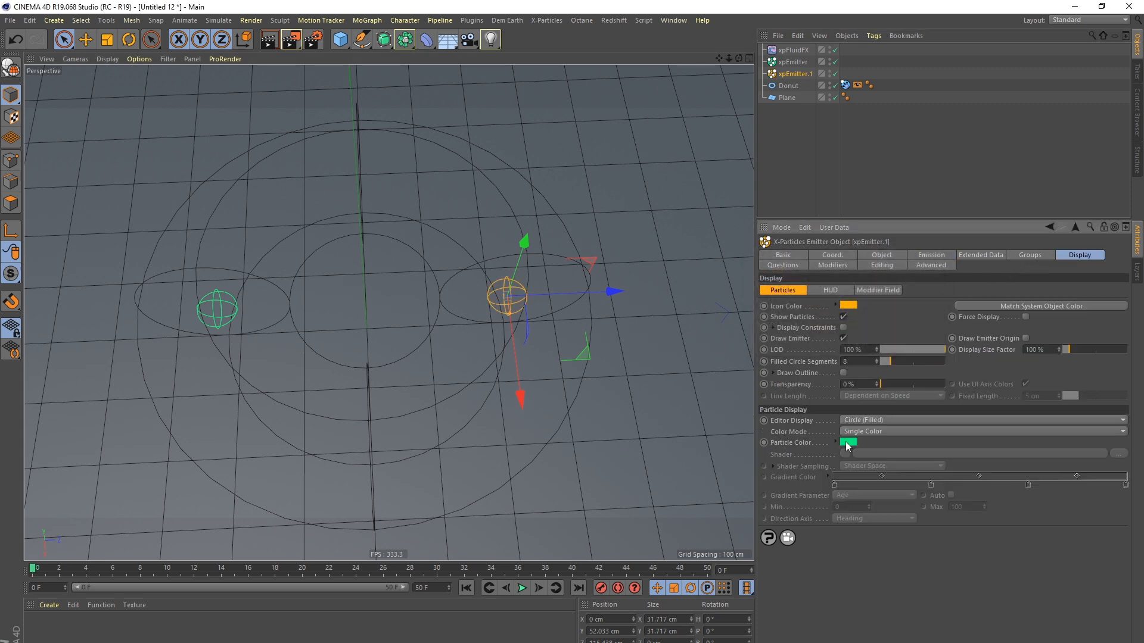
{"action": "left_click", "coordinate": [848, 442]}
{"action": "left_click", "coordinate": [812, 442]}
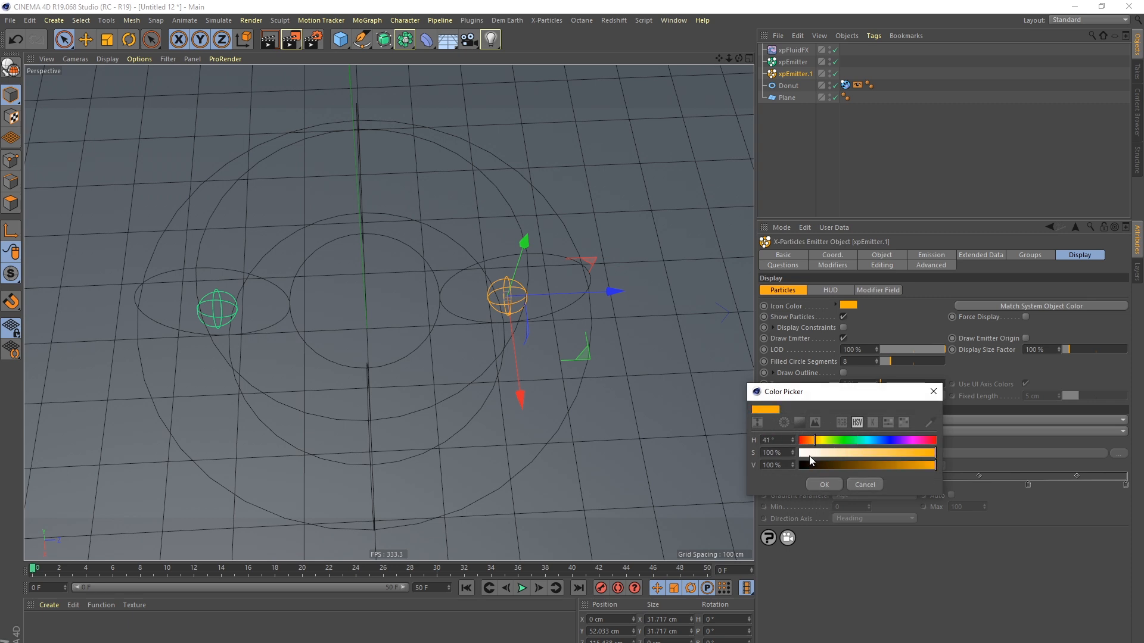
{"action": "left_click", "coordinate": [824, 485]}
Step: Run the two-emitter simulation and extend the timeline and its preview range to 120 frames
{"action": "left_click", "coordinate": [521, 588]}
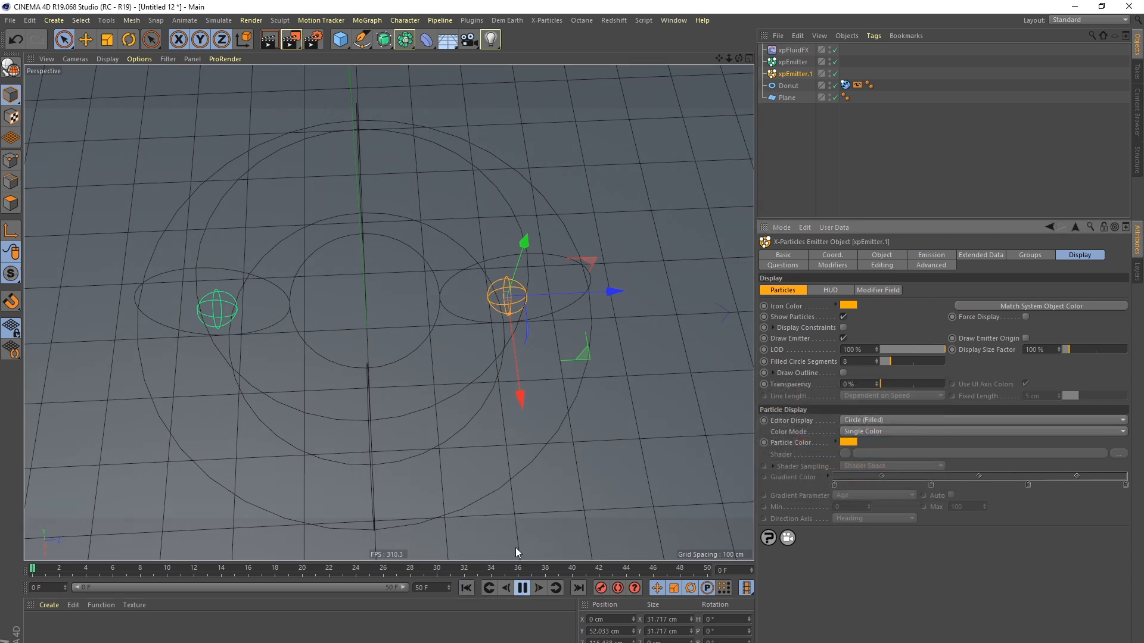
{"action": "left_click", "coordinate": [522, 588]}
{"action": "left_click", "coordinate": [427, 589]}
{"action": "type", "text": "120"}
{"action": "key", "text": "Return"}
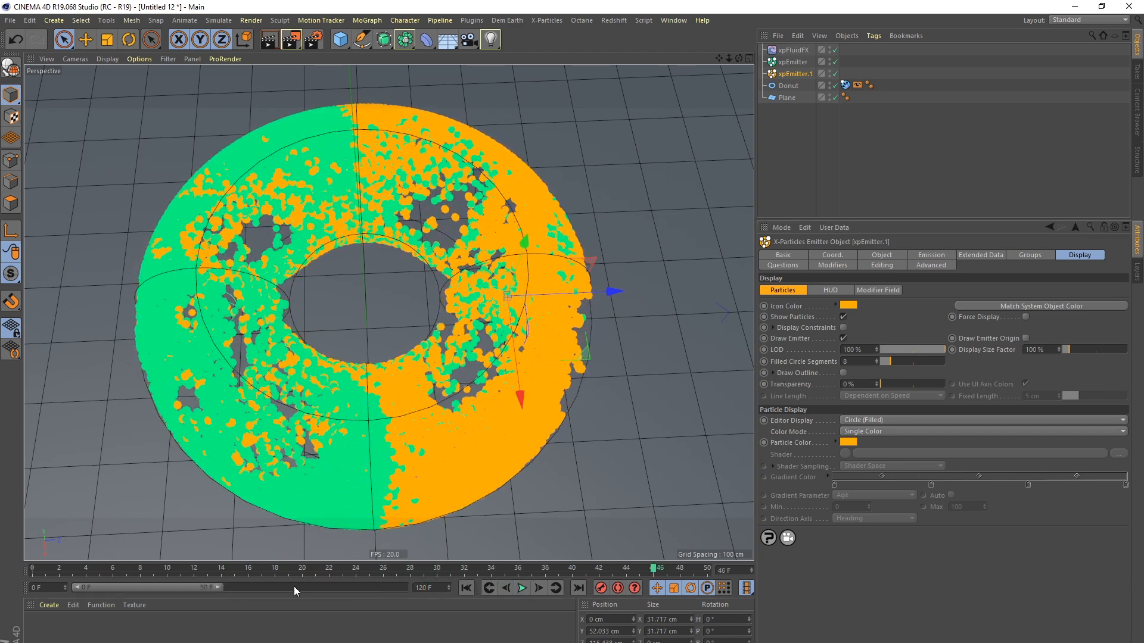
{"action": "double_click", "coordinate": [178, 588]}
Step: Continue the simulation to frame 93 and inspect the filled Donut from several angles
{"action": "left_click_drag", "start_coordinate": [408, 547], "coordinate": [359, 399], "text": "alt"}
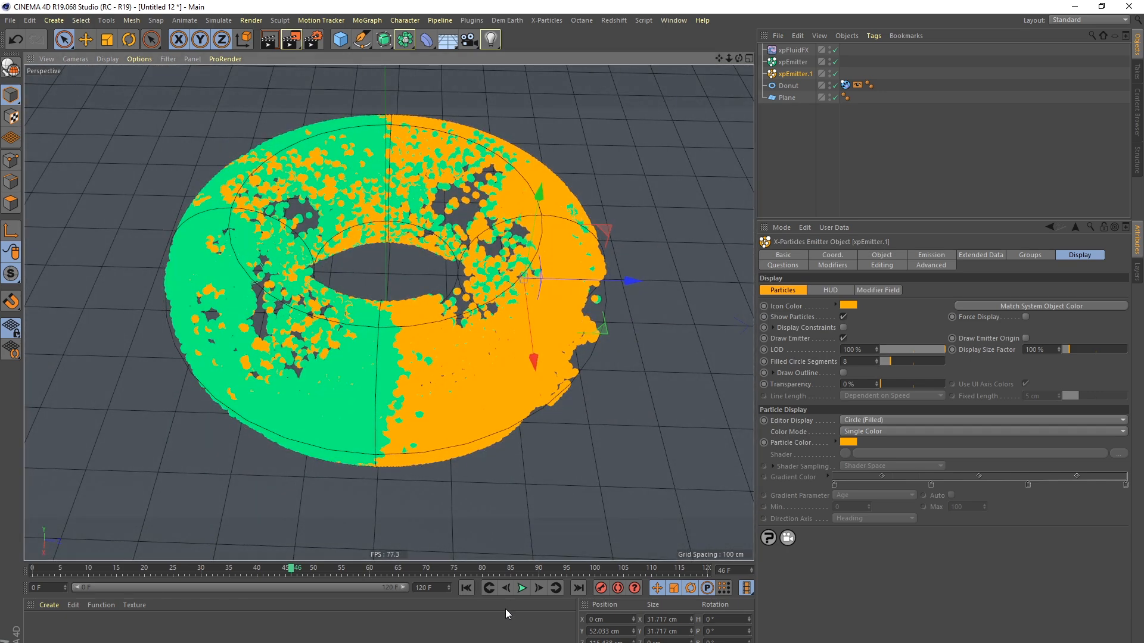
{"action": "left_click", "coordinate": [522, 589]}
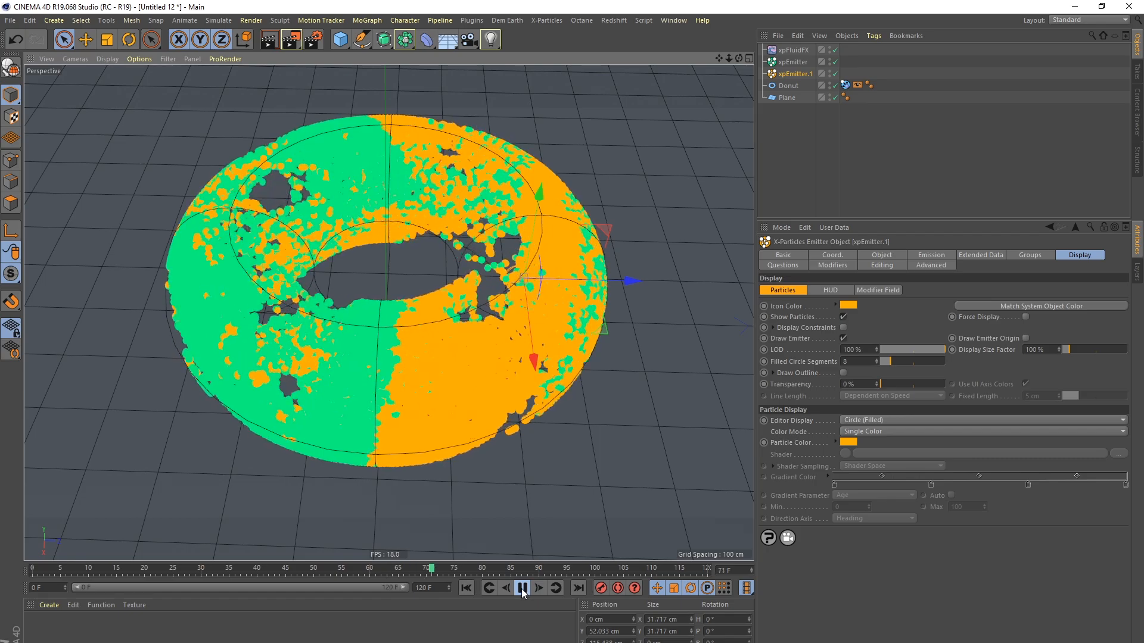
{"action": "left_click", "coordinate": [522, 591]}
{"action": "left_click_drag", "start_coordinate": [314, 352], "coordinate": [446, 206], "text": "alt"}
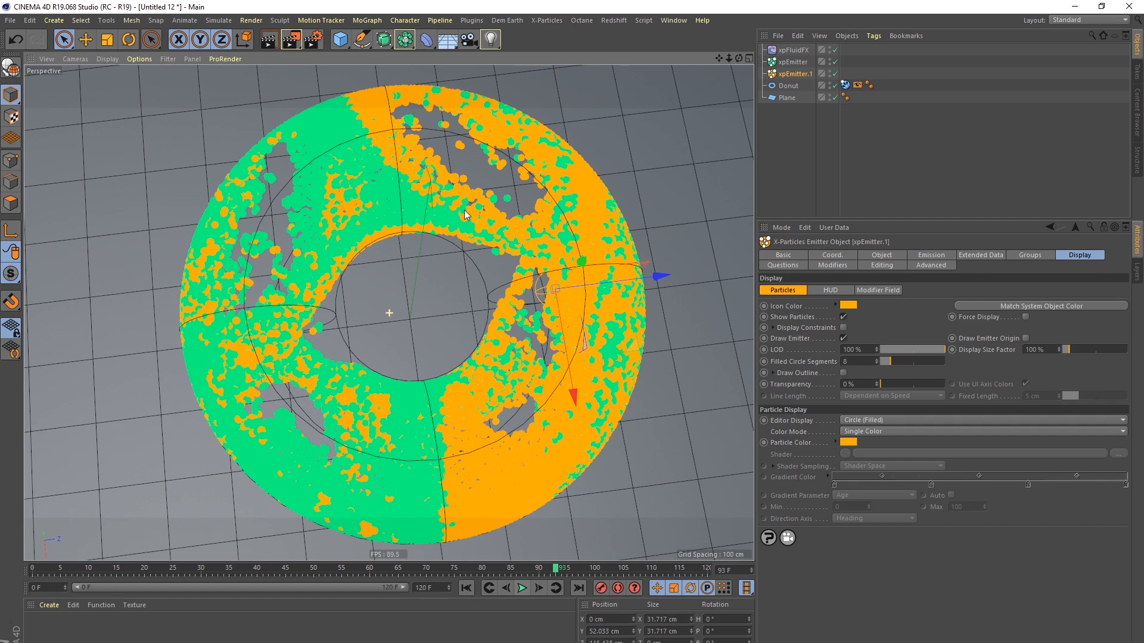
{"action": "left_click_drag", "start_coordinate": [442, 461], "coordinate": [456, 363], "text": "alt"}
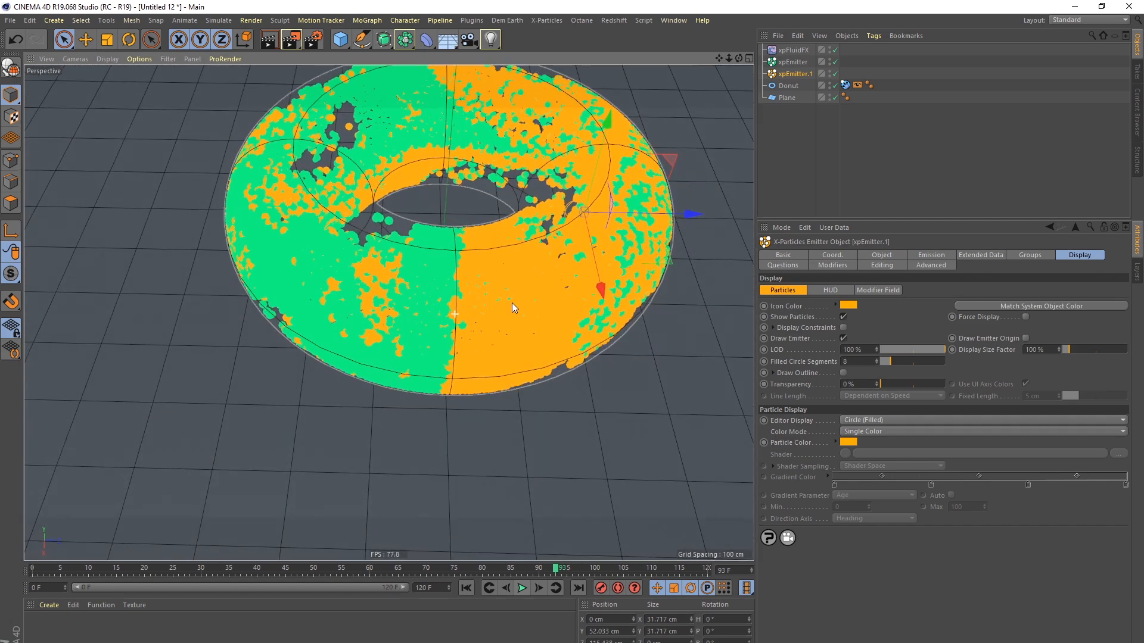
Step: Review the extended Fluid Data settings of xpEmitter.1 and check the original xpEmitter's extended data
{"action": "left_click", "coordinate": [980, 255]}
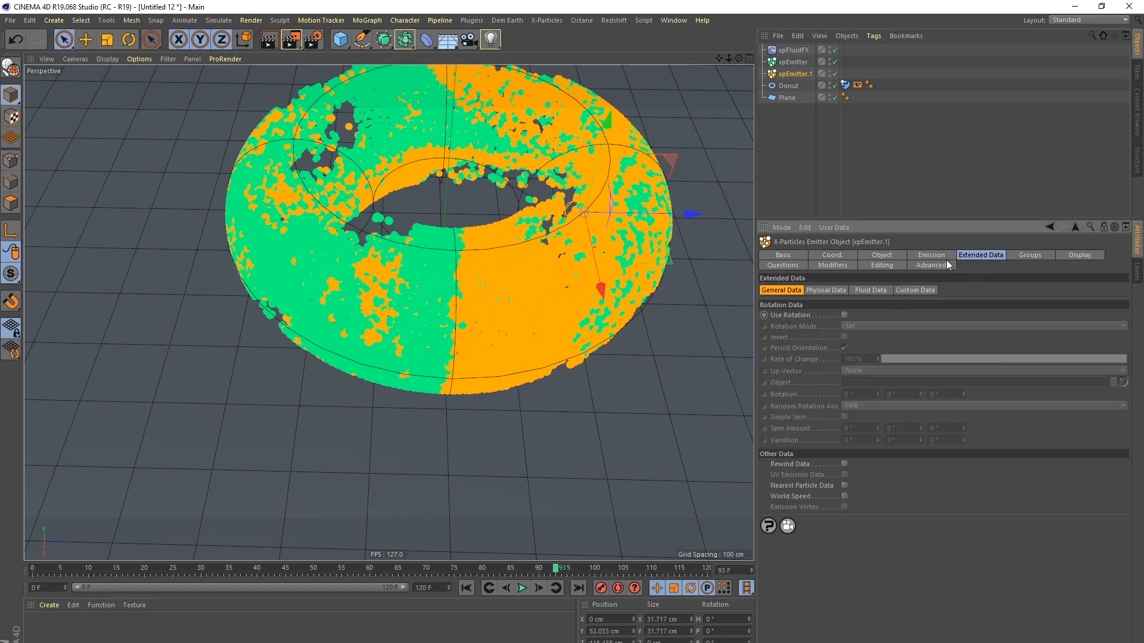
{"action": "left_click", "coordinate": [870, 290]}
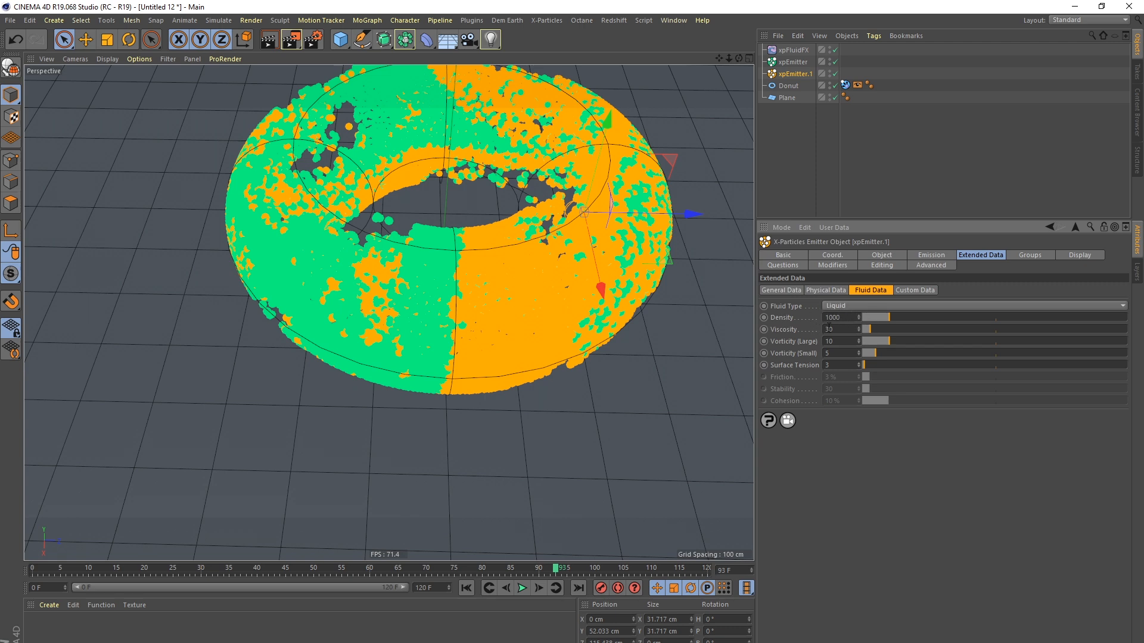
{"action": "left_click", "coordinate": [795, 62]}
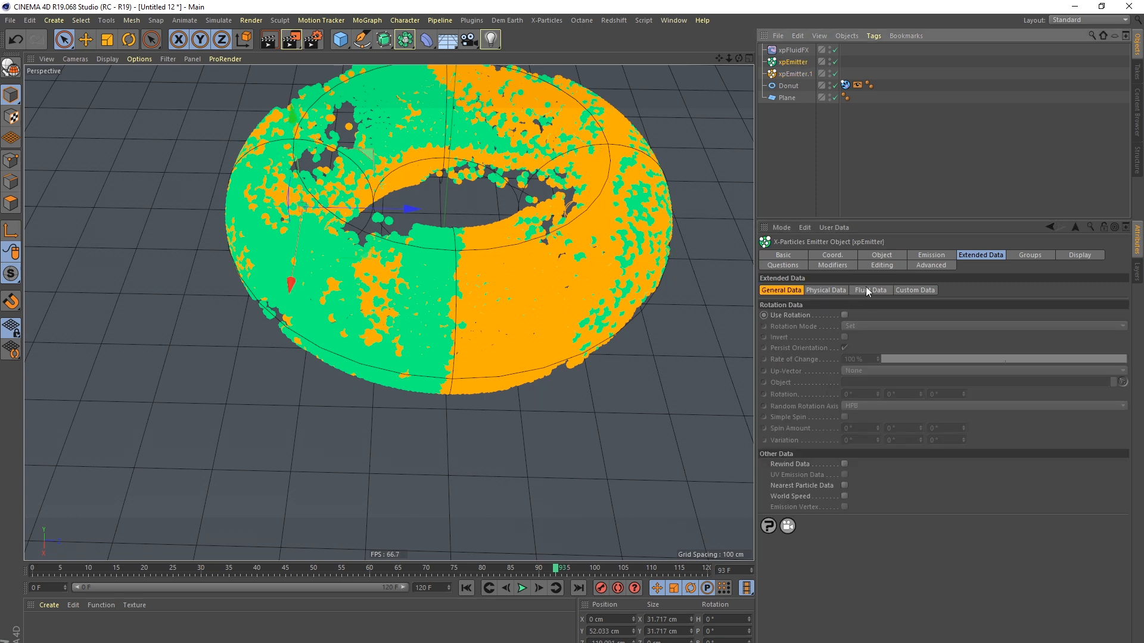
{"action": "left_click", "coordinate": [786, 75]}
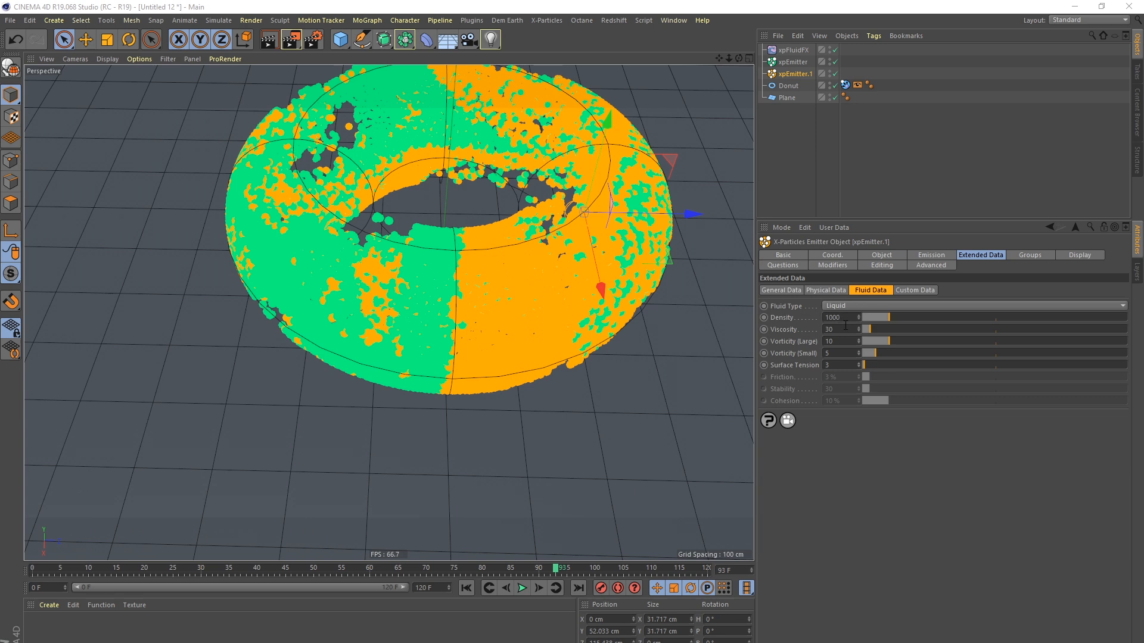
Step: Try fluid densities of 700, 2700 and 11300 on xpEmitter.1
{"action": "double_click", "coordinate": [825, 317]}
{"action": "type", "text": "700"}
{"action": "key", "text": "Return"}
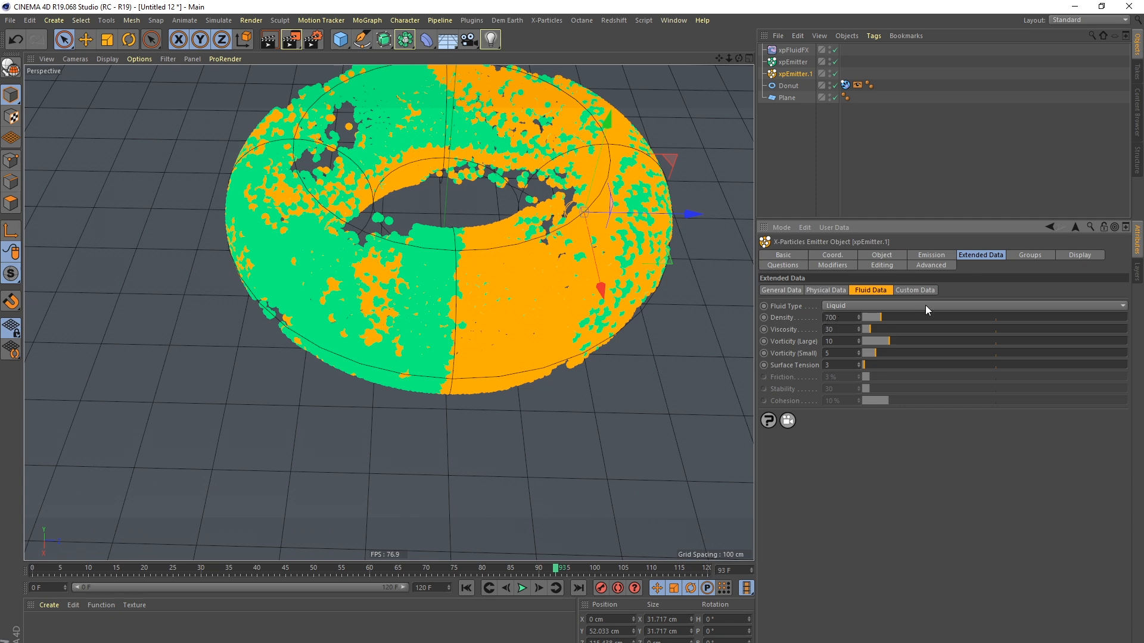
{"action": "double_click", "coordinate": [831, 318]}
{"action": "type", "text": "2700"}
{"action": "key", "text": "Return"}
{"action": "left_click_drag", "start_coordinate": [842, 319], "coordinate": [803, 320]}
{"action": "type", "text": "1130"}
{"action": "key", "text": "Return"}
{"action": "type", "text": "0"}
{"action": "key", "text": "Return"}
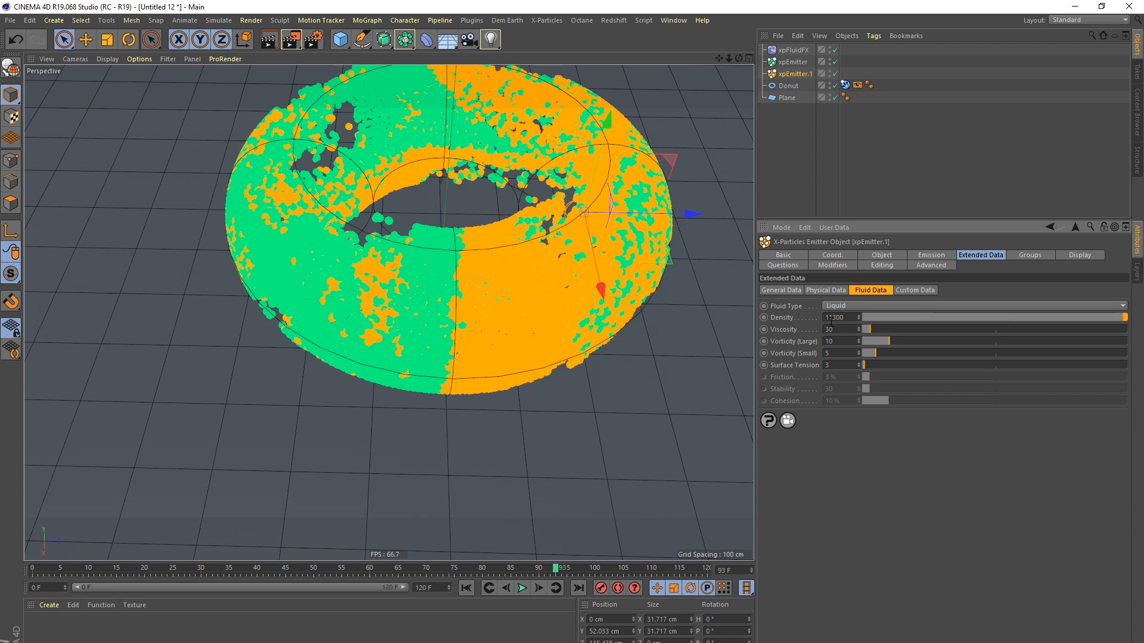
Step: Try fluid densities of 2400, 1.3 and 7800 on xpEmitter.1, and reset the density to 1000
{"action": "double_click", "coordinate": [841, 318]}
{"action": "type", "text": "135932400"}
{"action": "key", "text": "Return"}
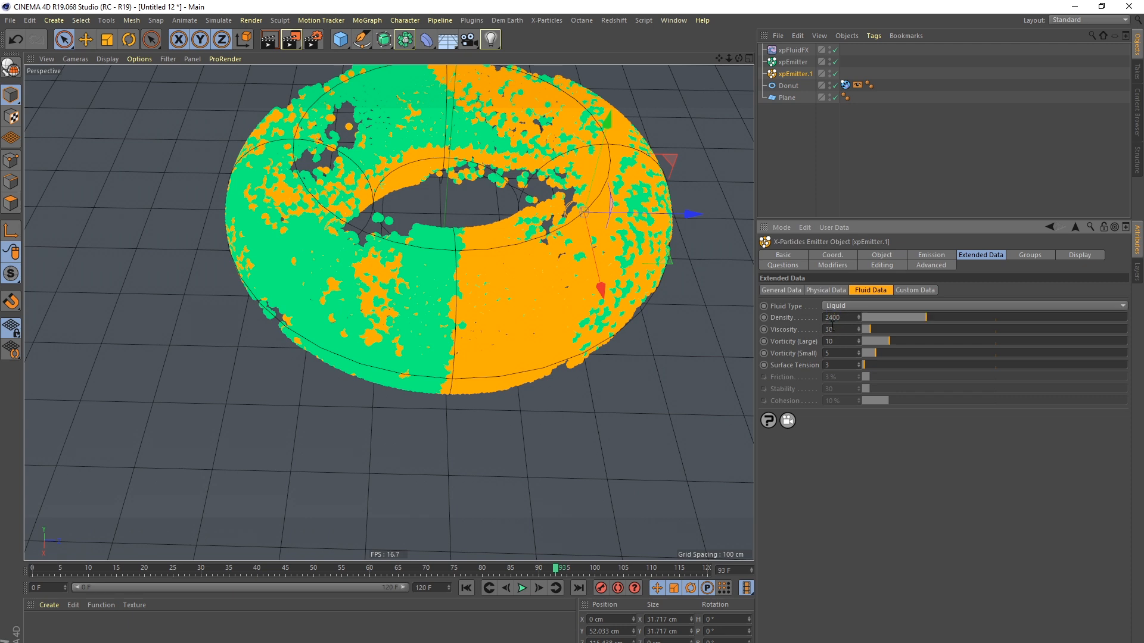
{"action": "type", "text": "1.3"}
{"action": "key", "text": "Return"}
{"action": "type", "text": "7800"}
{"action": "key", "text": "Return"}
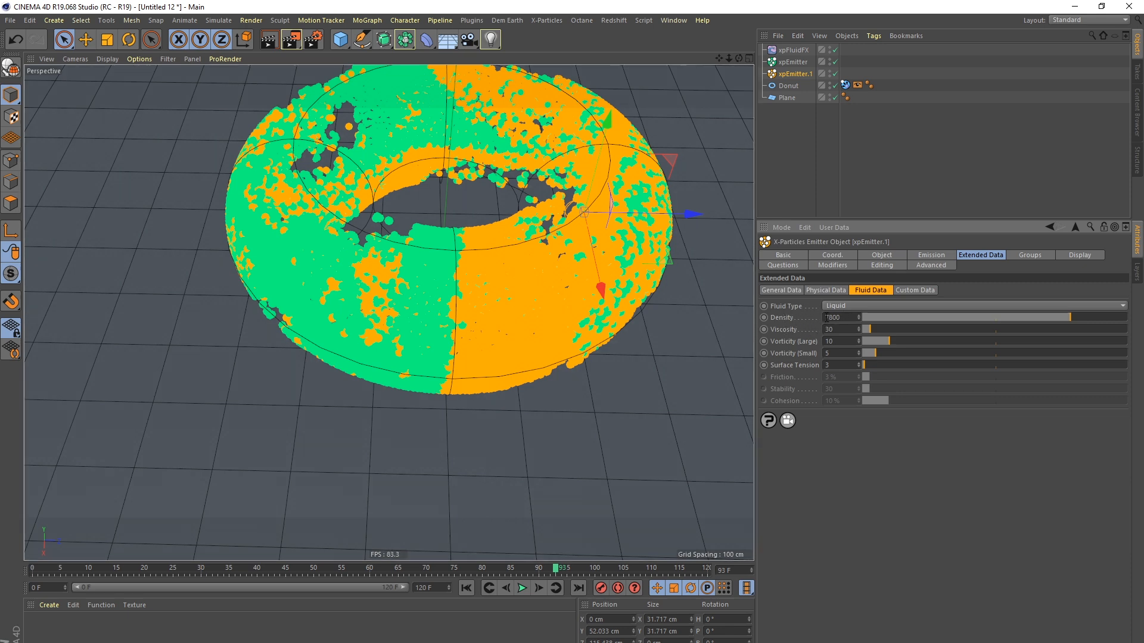
{"action": "double_click", "coordinate": [829, 319]}
{"action": "type", "text": "1000"}
{"action": "key", "text": "Return"}
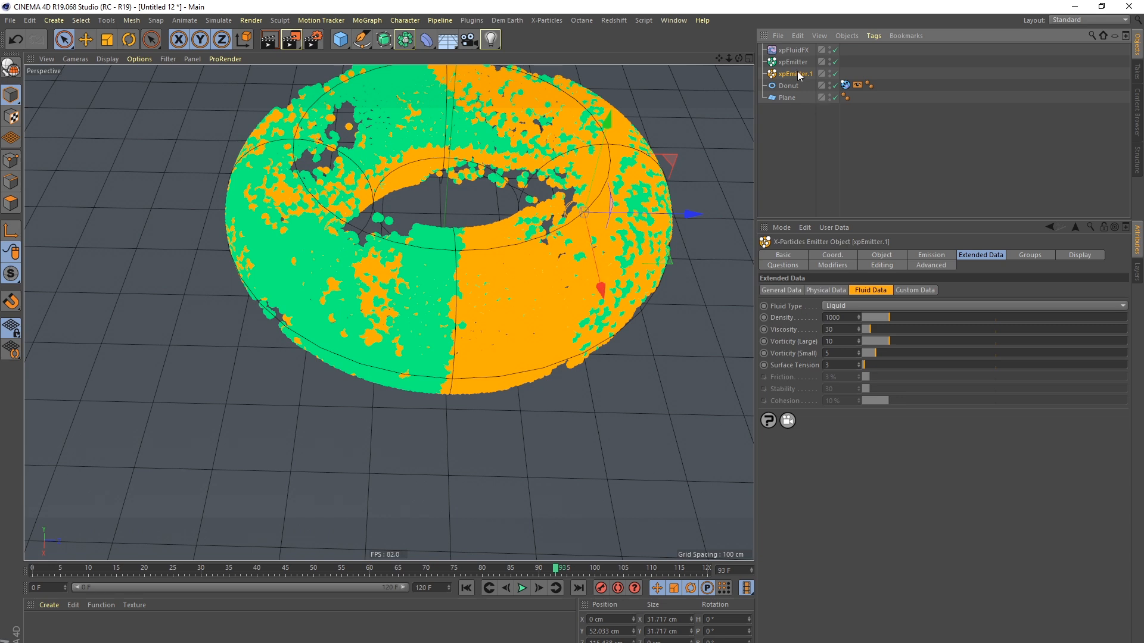
Step: Set the fluid density of xpEmitter.1 to 500 and rerun the simulation from the first frame
{"action": "left_click_drag", "start_coordinate": [840, 316], "coordinate": [818, 322]}
{"action": "type", "text": "500"}
{"action": "key", "text": "Return"}
{"action": "left_click", "coordinate": [466, 589]}
{"action": "left_click", "coordinate": [520, 588]}
{"action": "left_click_drag", "start_coordinate": [432, 361], "coordinate": [458, 312], "text": "alt"}
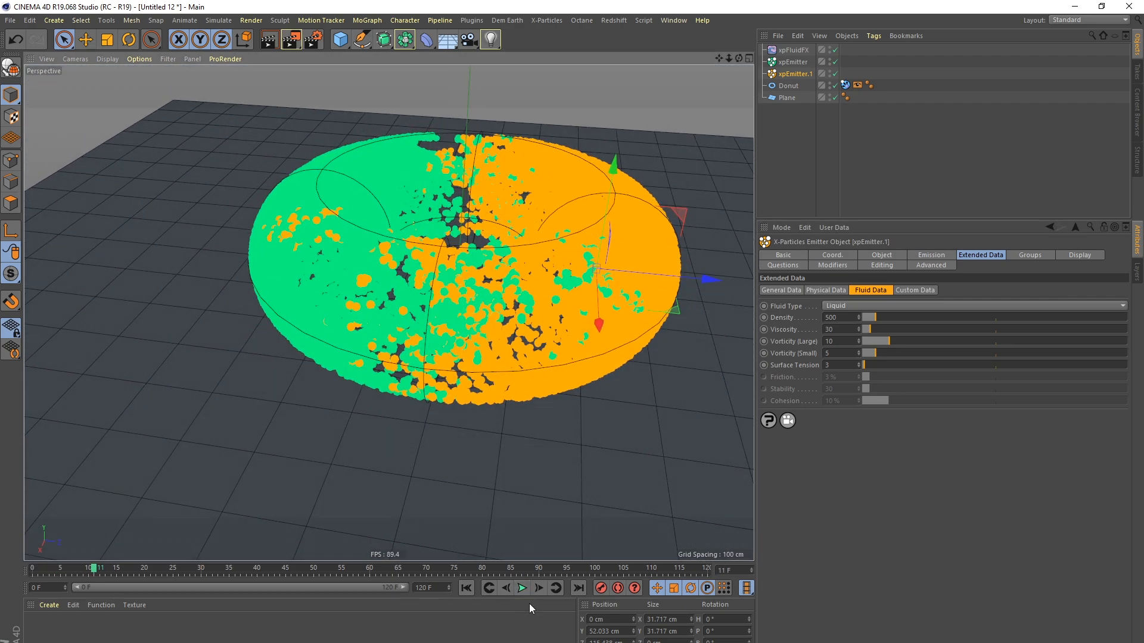
Step: Play the simulation further and examine the two fluids in the donut from the side and from above
{"action": "left_click", "coordinate": [521, 589]}
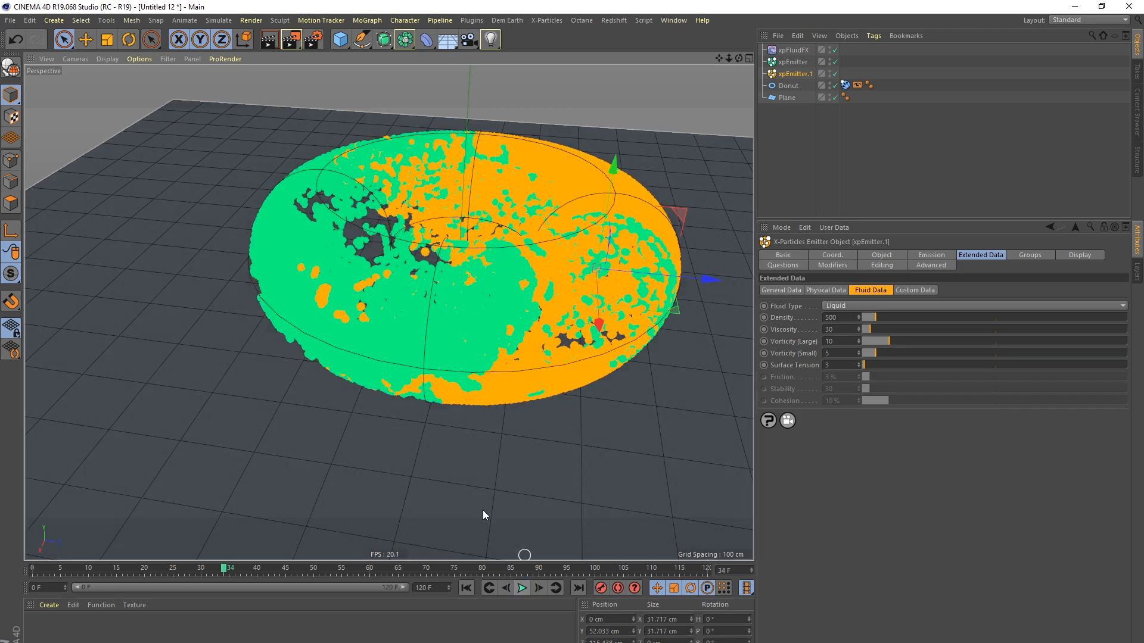
{"action": "left_click_drag", "start_coordinate": [596, 270], "coordinate": [521, 369], "text": "alt"}
{"action": "left_click", "coordinate": [522, 588]}
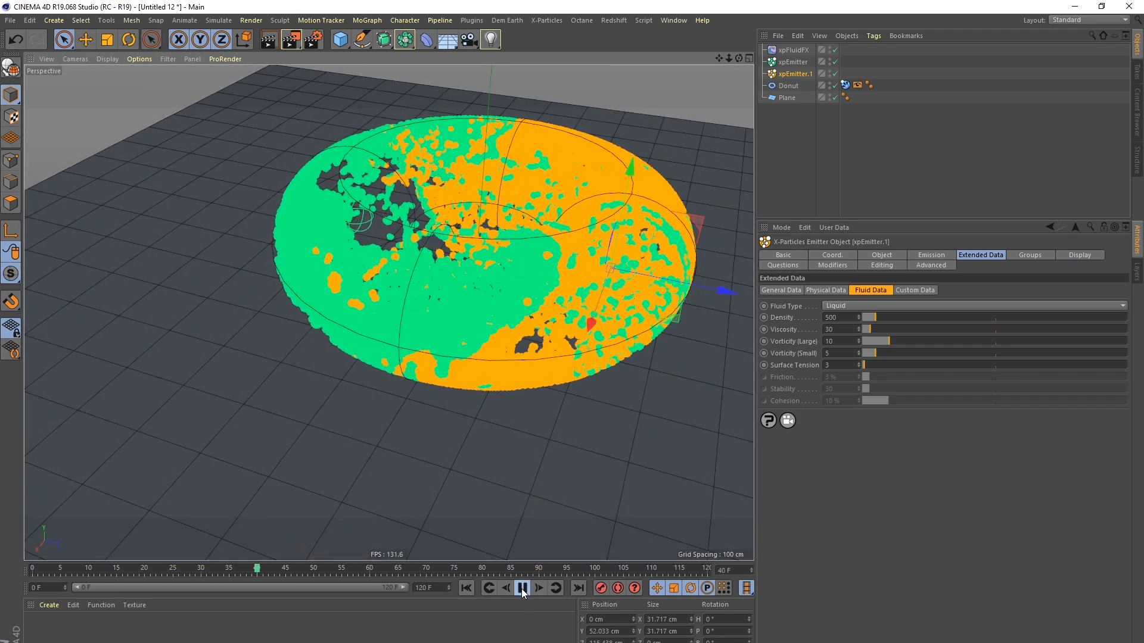
{"action": "left_click", "coordinate": [522, 588]}
{"action": "left_click_drag", "start_coordinate": [533, 288], "coordinate": [784, 206], "text": "alt"}
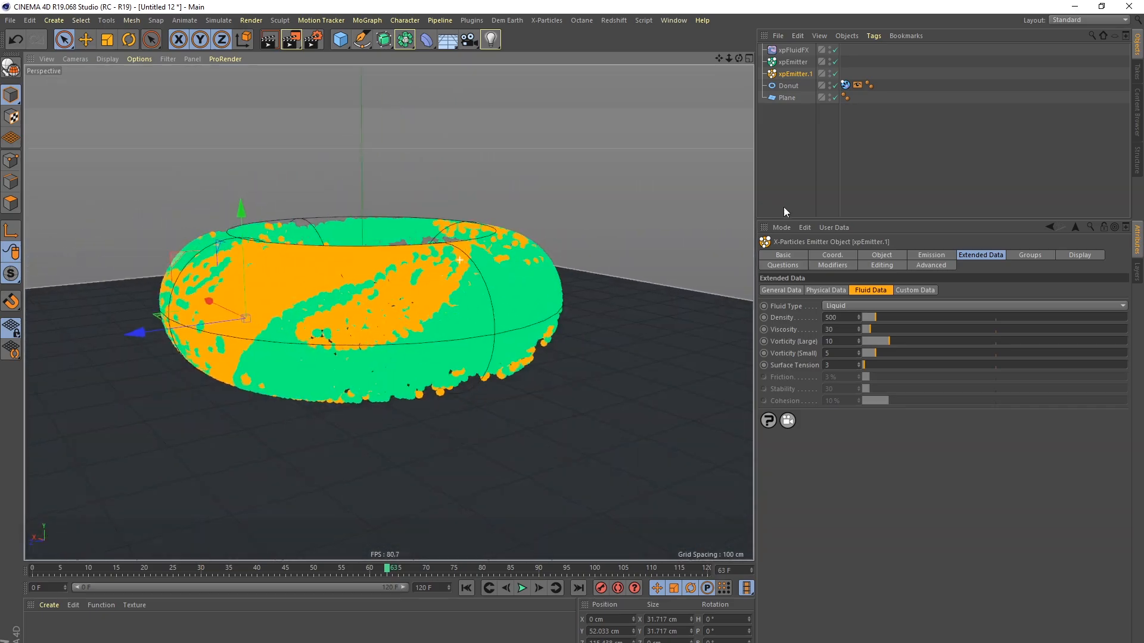
{"action": "left_click_drag", "start_coordinate": [373, 279], "coordinate": [495, 288], "text": "alt"}
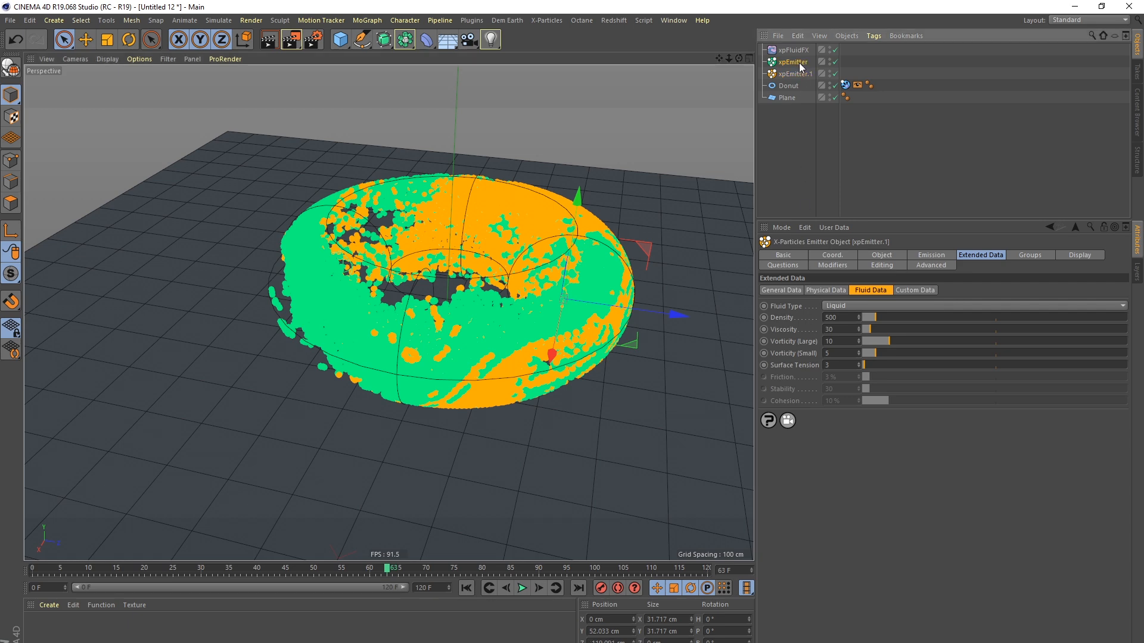
{"action": "left_click_drag", "start_coordinate": [447, 310], "coordinate": [449, 334], "text": "alt"}
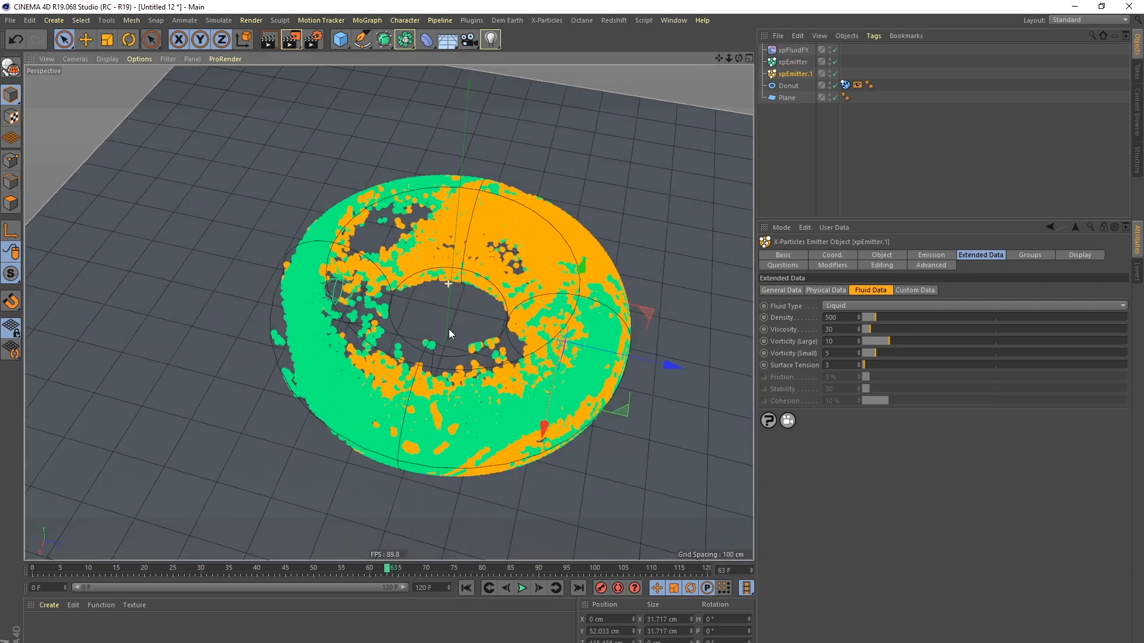
Step: Replay the simulation from the start with xpEmitter.1 switched off, and check the fluid settings of xpEmitter and xpFluidFX
{"action": "left_click", "coordinate": [465, 588]}
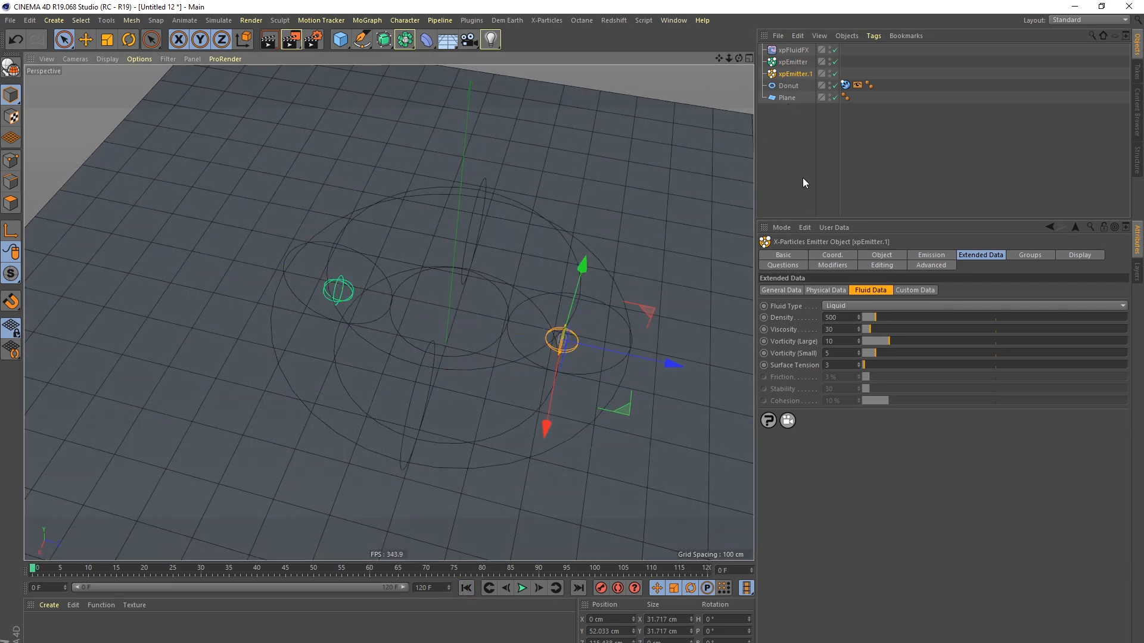
{"action": "left_click", "coordinate": [521, 589]}
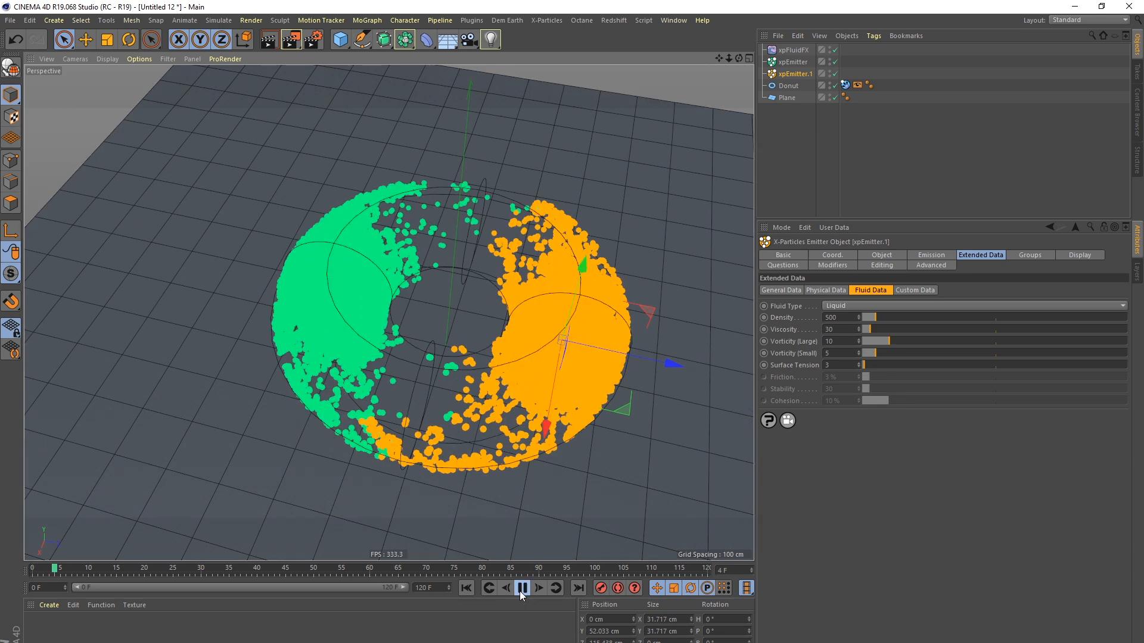
{"action": "left_click", "coordinate": [521, 589]}
{"action": "left_click", "coordinate": [835, 74]}
{"action": "left_click", "coordinate": [792, 62]}
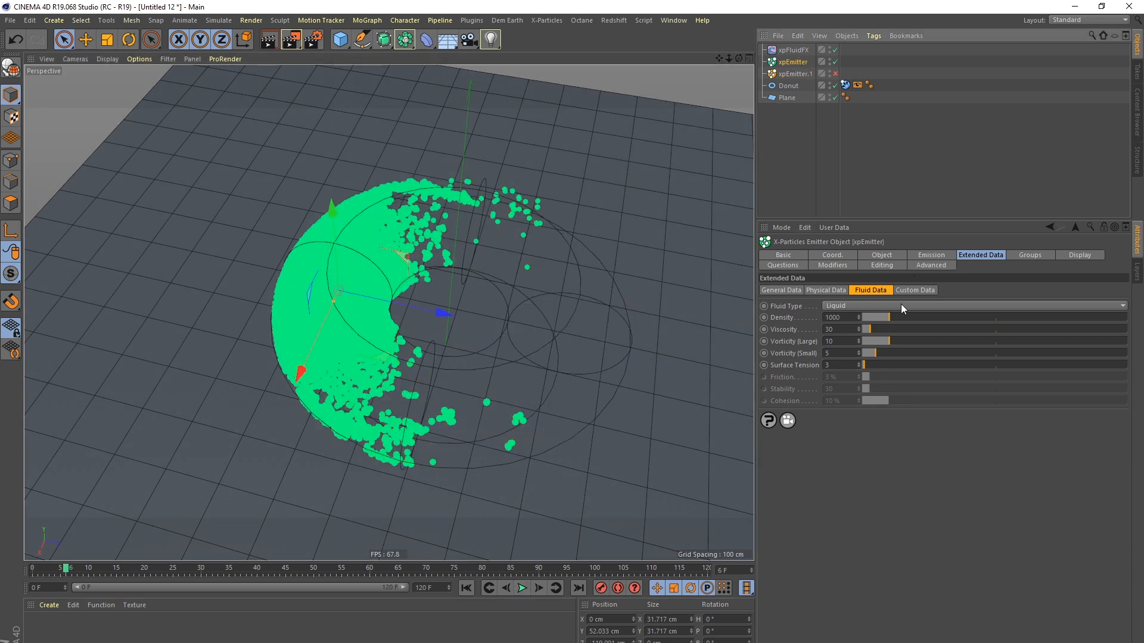
{"action": "left_click", "coordinate": [793, 50]}
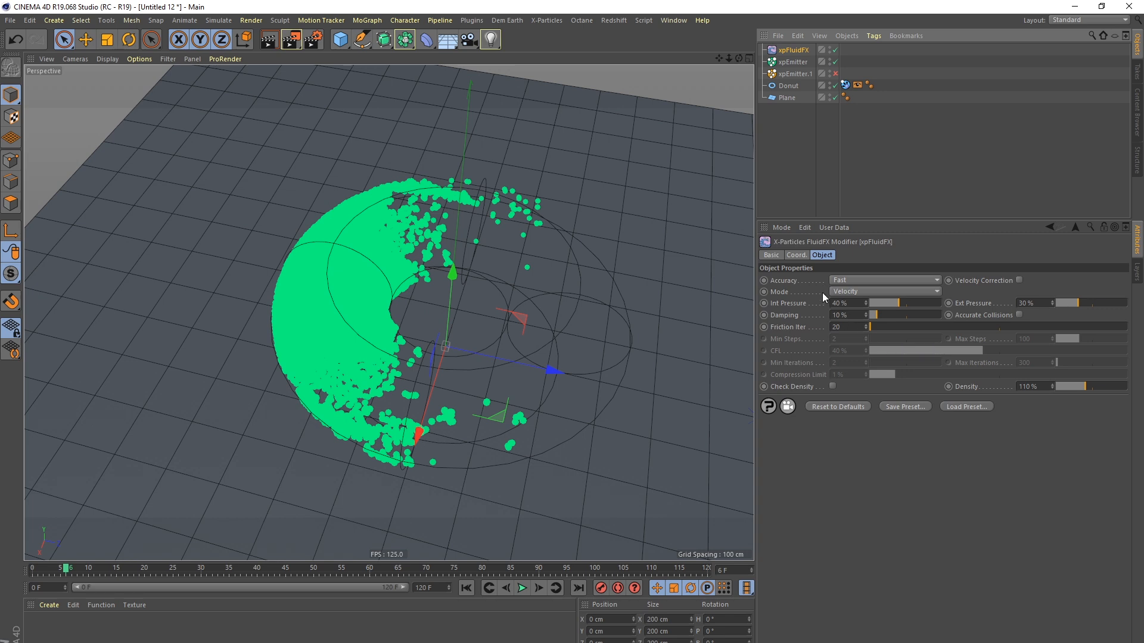
{"action": "left_click", "coordinate": [797, 63]}
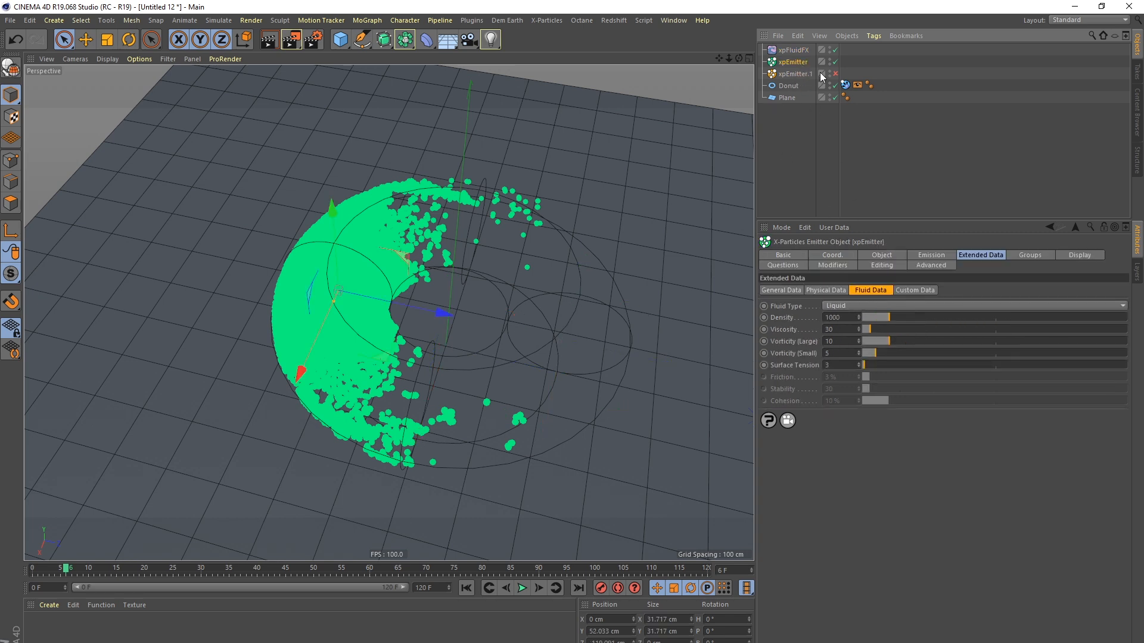
{"action": "left_click", "coordinate": [466, 587]}
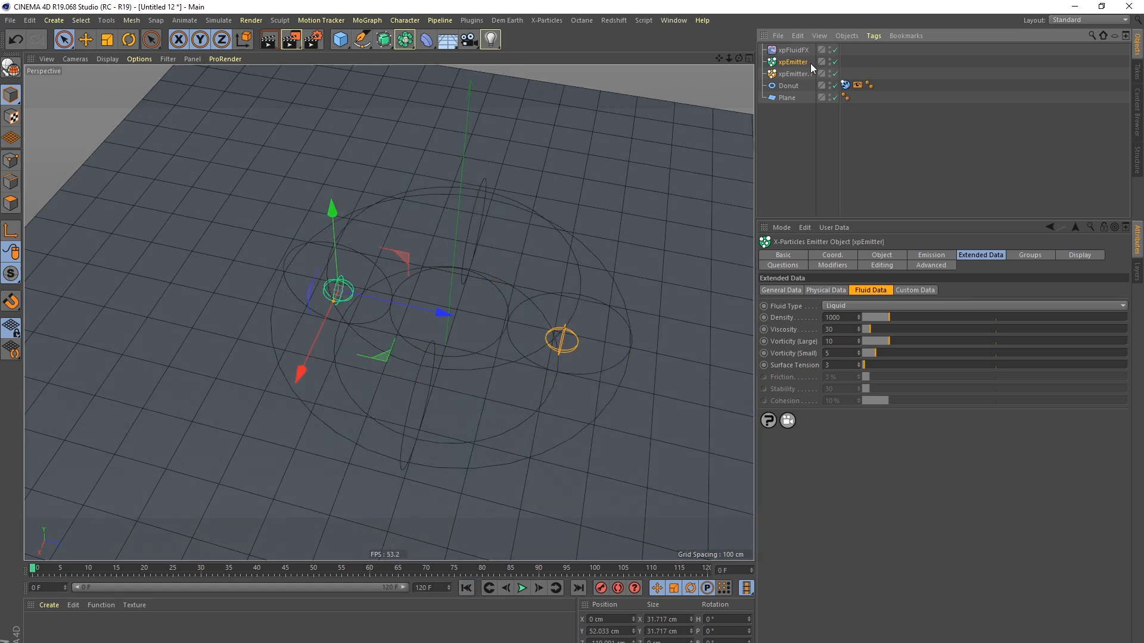
Step: Duplicate the green xpEmitter, place the copy inside the donut at about X -122.5 cm, and review its emission and object settings
{"action": "left_click_drag", "start_coordinate": [797, 73], "coordinate": [797, 83], "text": "ctrl"}
{"action": "left_click_drag", "start_coordinate": [596, 227], "coordinate": [490, 258], "text": "alt"}
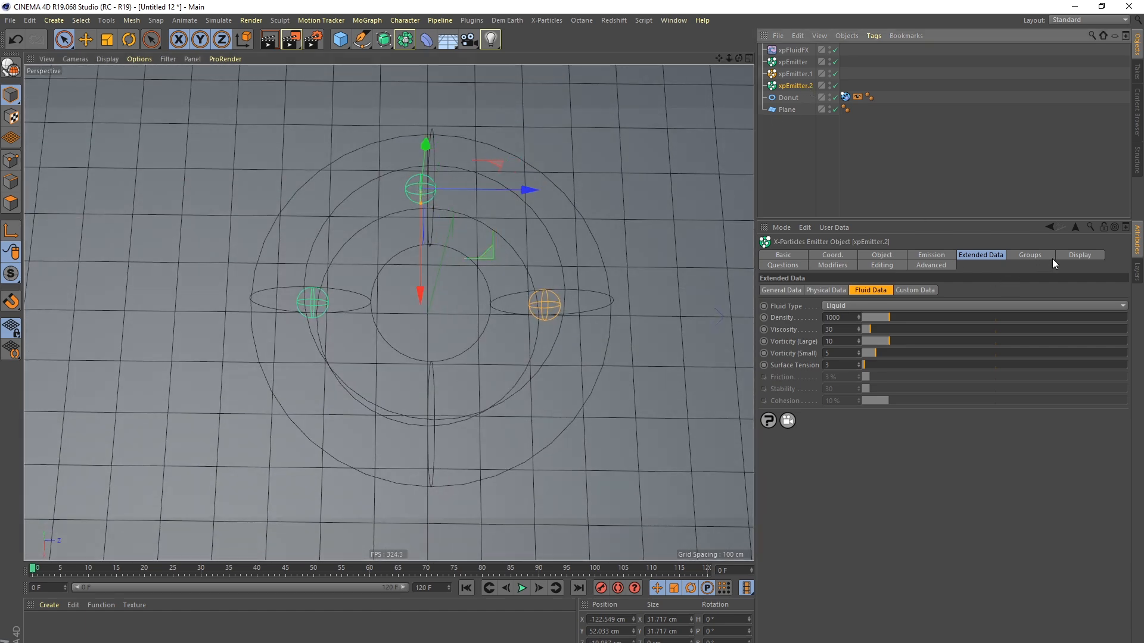
{"action": "left_click", "coordinate": [930, 256]}
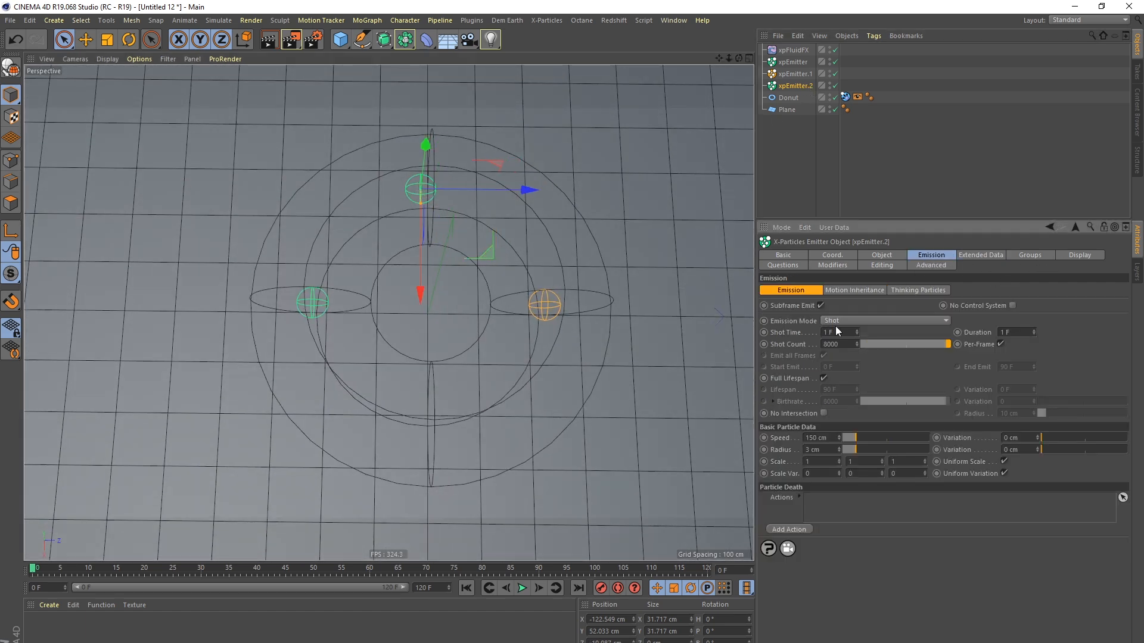
{"action": "left_click", "coordinate": [883, 255]}
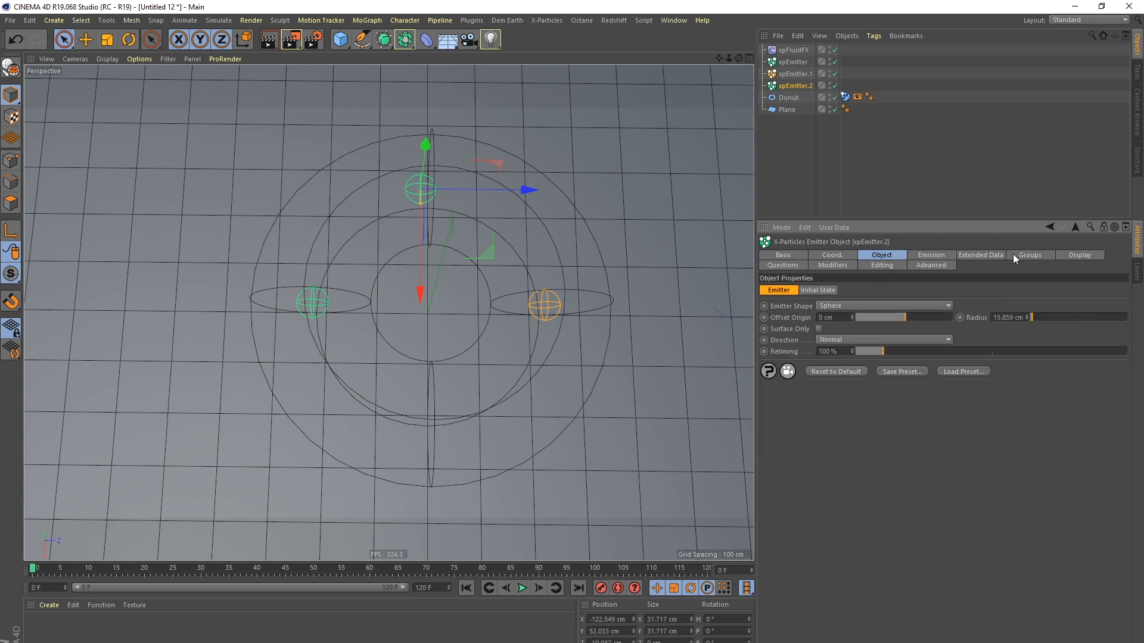
Step: Change the icon and particle colours of xpEmitter.2 to red and run the simulation with three emitters
{"action": "left_click", "coordinate": [1082, 256]}
{"action": "left_click", "coordinate": [853, 308]}
{"action": "left_click", "coordinate": [802, 304]}
{"action": "left_click", "coordinate": [826, 347]}
{"action": "left_click", "coordinate": [848, 442]}
{"action": "left_click", "coordinate": [801, 446]}
{"action": "left_click", "coordinate": [824, 490]}
{"action": "left_click", "coordinate": [522, 589]}
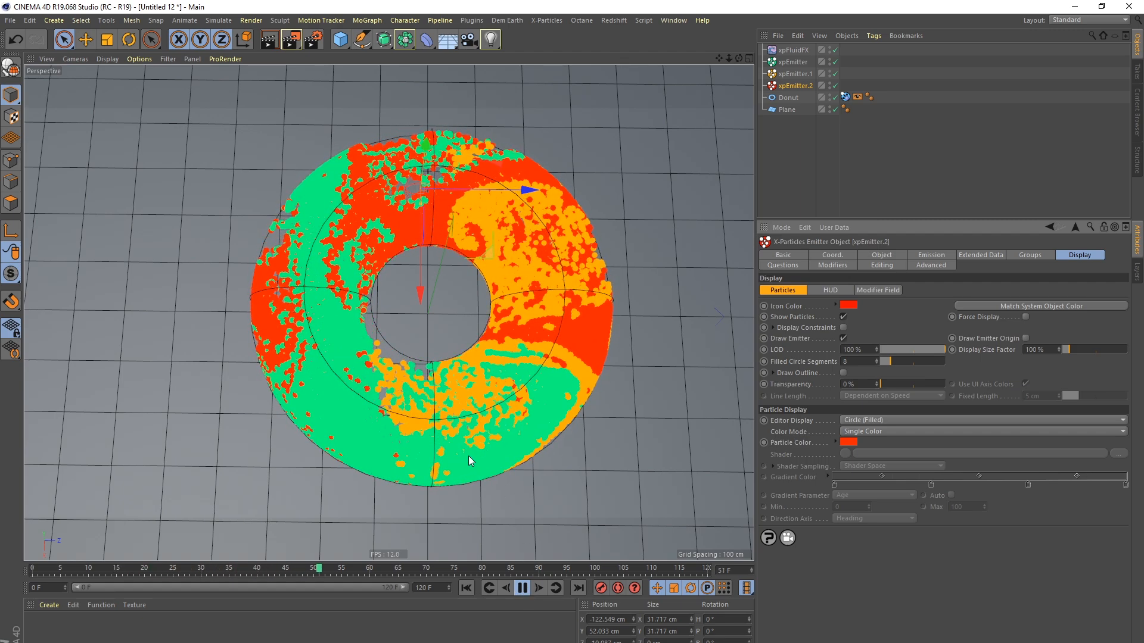
{"action": "left_click", "coordinate": [523, 588]}
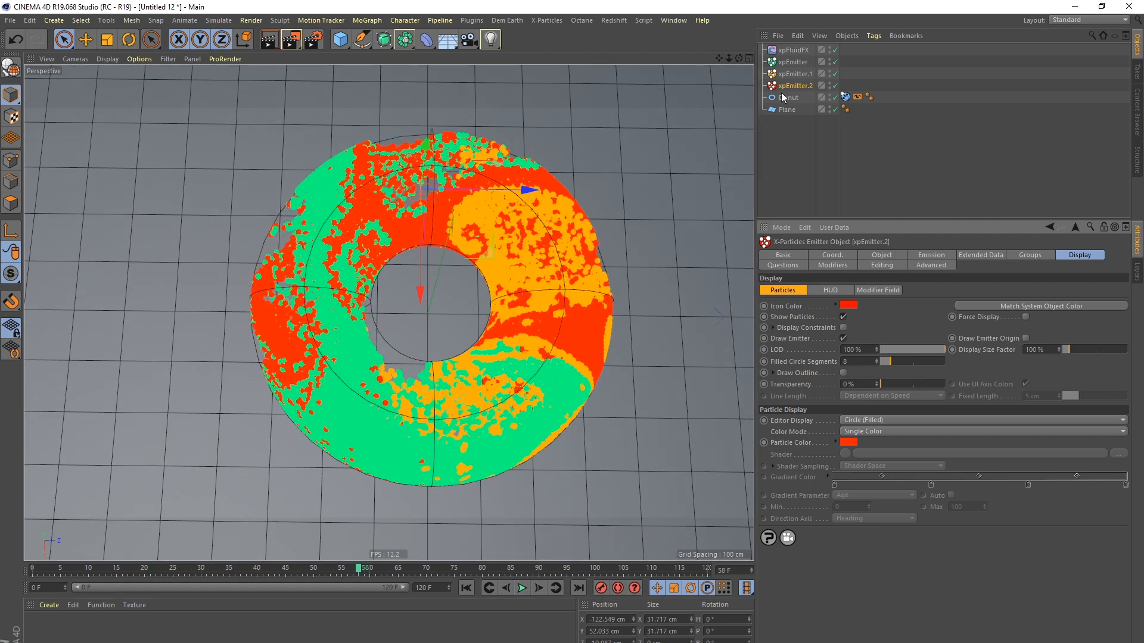
Step: Set the fluid density of xpEmitter.2 to 1500 and return to the first frame
{"action": "left_click", "coordinate": [982, 255]}
{"action": "double_click", "coordinate": [841, 319]}
{"action": "type", "text": "1500"}
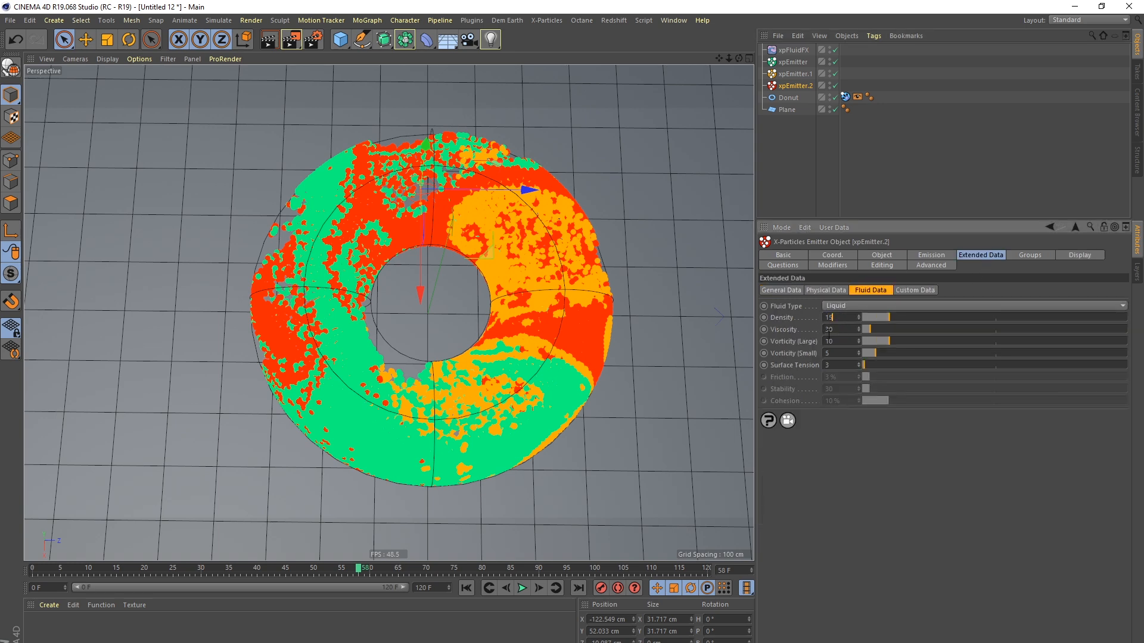
{"action": "key", "text": "Return"}
{"action": "left_click", "coordinate": [466, 587]}
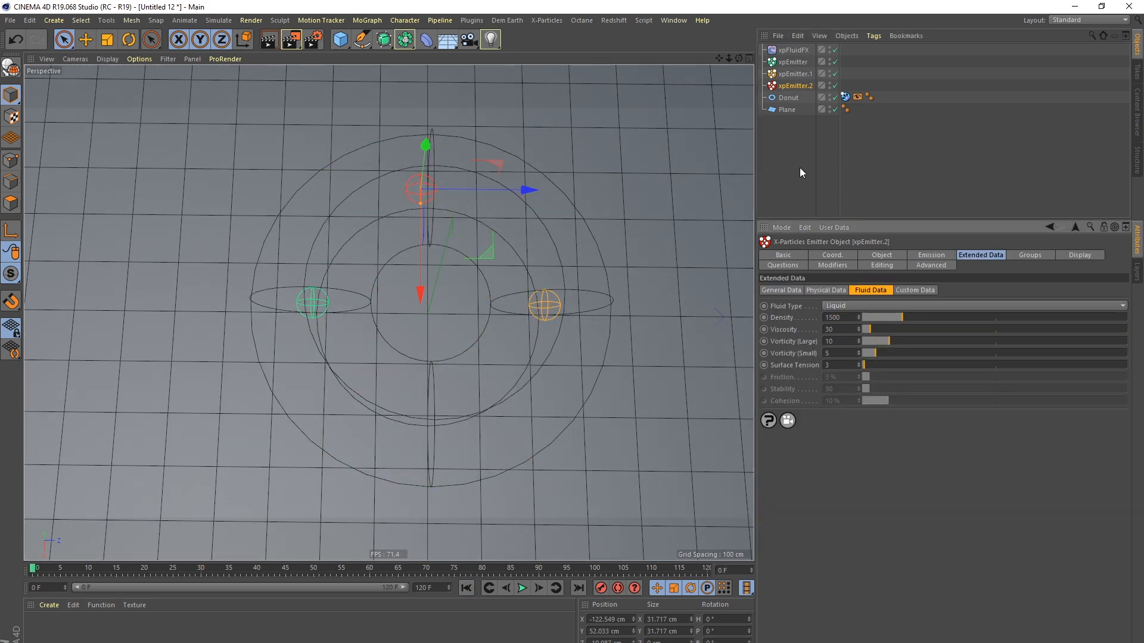
Step: Duplicate the red xpEmitter.2 and move the copy to the opposite side of the donut, at about X 127 cm
{"action": "left_click", "coordinate": [801, 166]}
{"action": "left_click_drag", "start_coordinate": [798, 86], "coordinate": [795, 98], "text": "ctrl"}
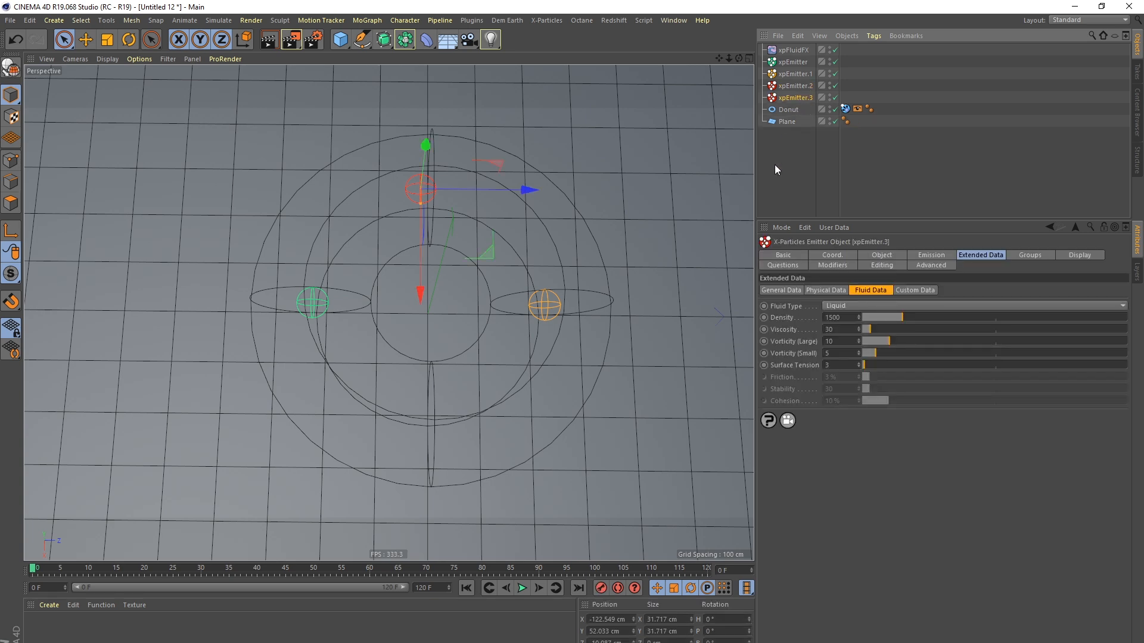
{"action": "left_click_drag", "start_coordinate": [486, 265], "coordinate": [506, 498]}
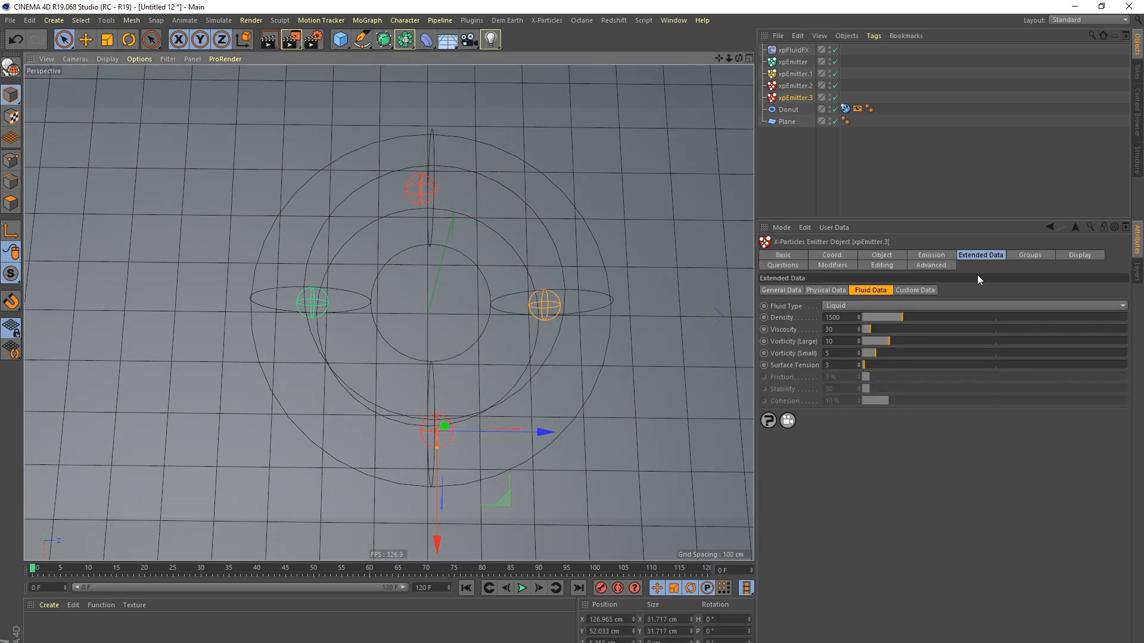
Step: Change the icon and particle colours of xpEmitter.3 to blue
{"action": "left_click", "coordinate": [1079, 255]}
{"action": "left_click", "coordinate": [846, 309]}
{"action": "left_click", "coordinate": [888, 307]}
{"action": "left_click", "coordinate": [827, 352]}
{"action": "left_click", "coordinate": [847, 442]}
{"action": "left_click", "coordinate": [880, 439]}
{"action": "left_click", "coordinate": [821, 483]}
Step: Set the fluid density of xpEmitter.3 to 200
{"action": "left_click", "coordinate": [801, 97]}
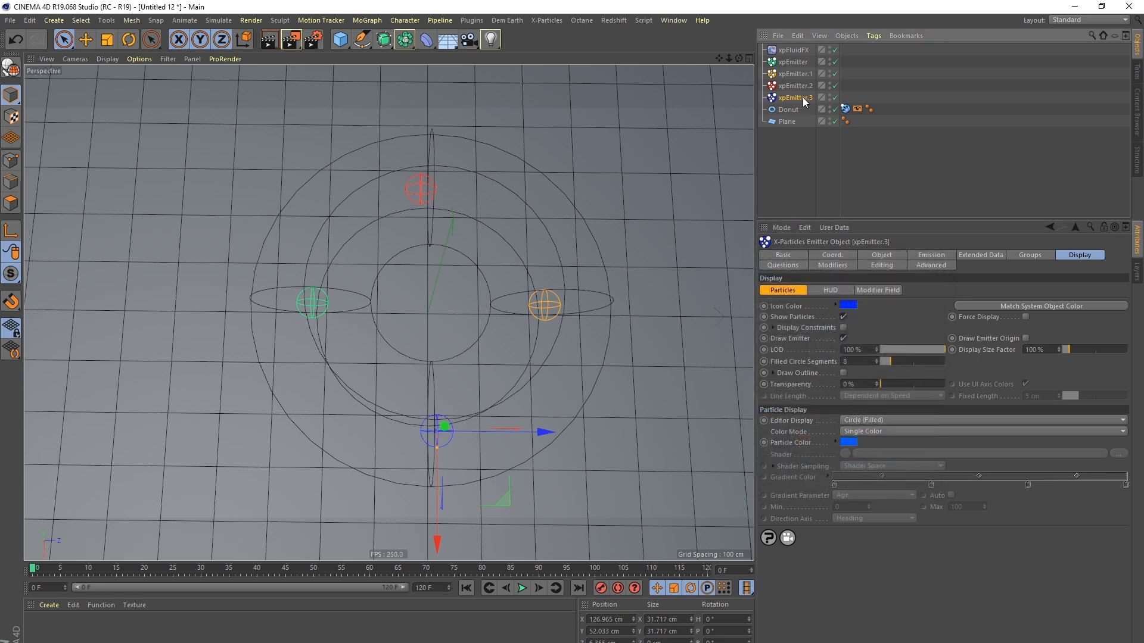
{"action": "left_click", "coordinate": [989, 255]}
{"action": "left_click", "coordinate": [872, 290]}
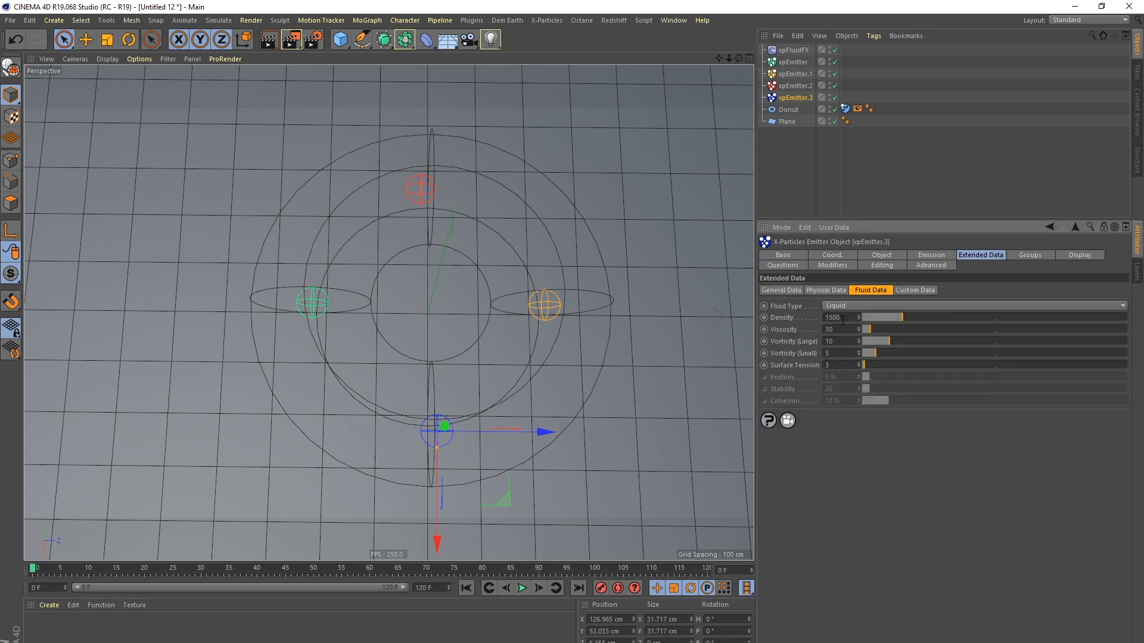
{"action": "type", "text": "200"}
{"action": "key", "text": "Return"}
Step: Check the Fluid Data of the other three emitters, run the four-emitter simulation and examine how the fluids mix
{"action": "left_click", "coordinate": [798, 86]}
{"action": "left_click", "coordinate": [798, 75]}
{"action": "left_click", "coordinate": [795, 63]}
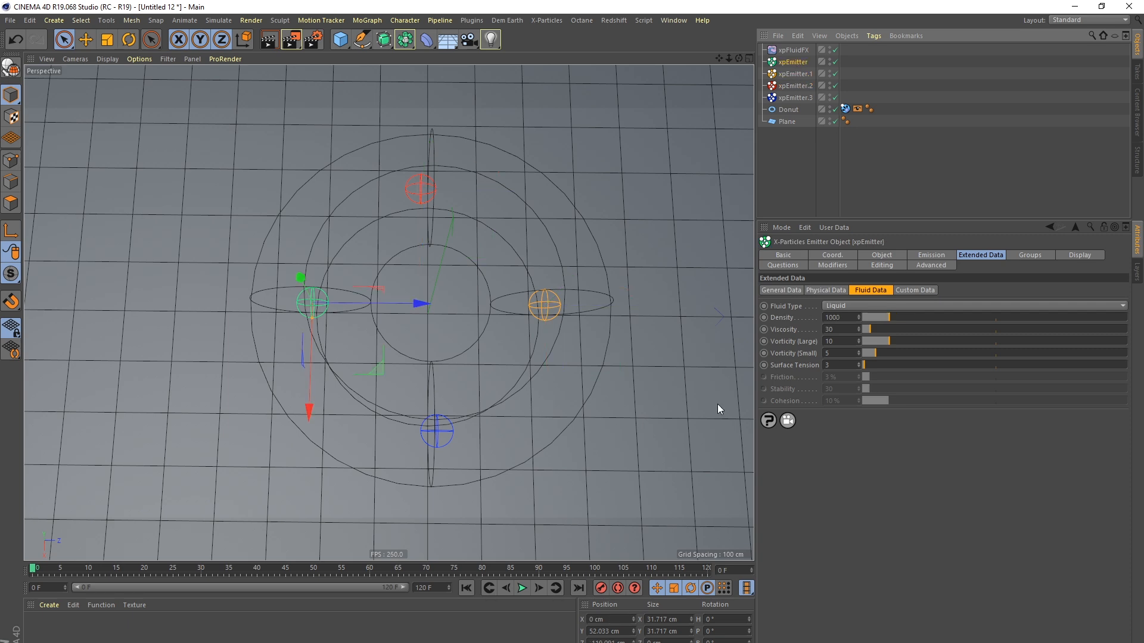
{"action": "left_click", "coordinate": [523, 588]}
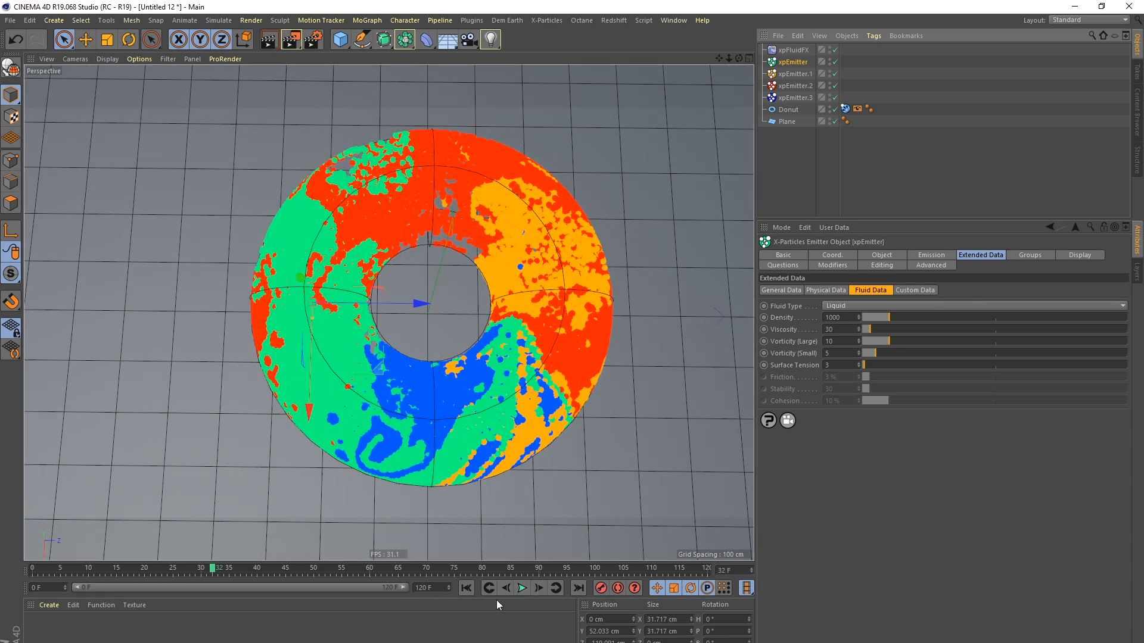
{"action": "left_click", "coordinate": [522, 588]}
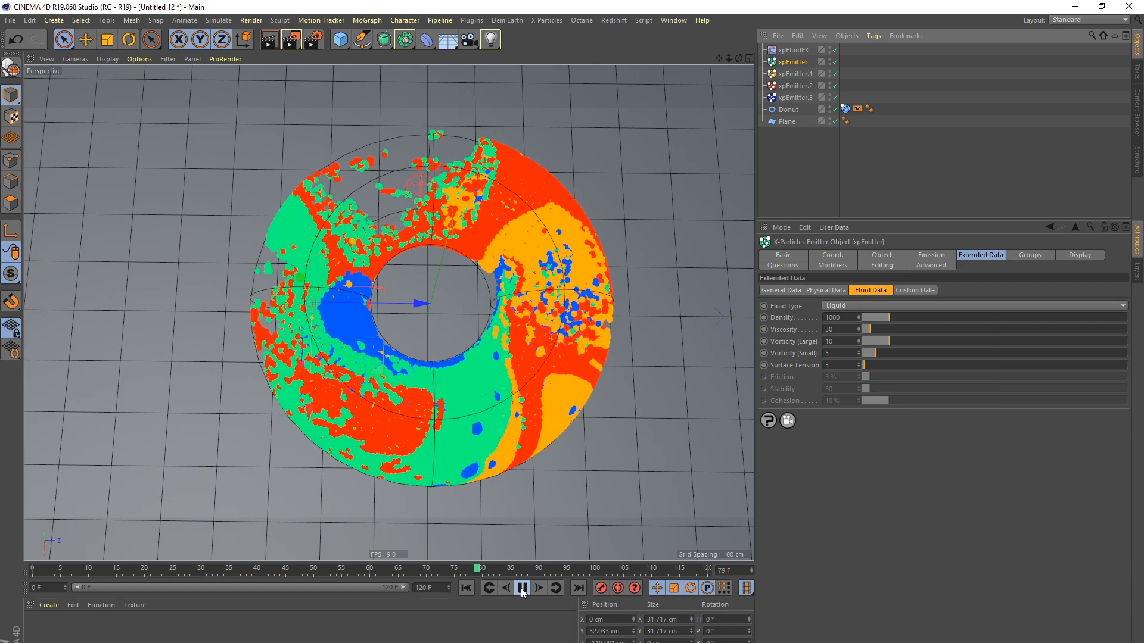
{"action": "left_click", "coordinate": [522, 587]}
{"action": "mouse_move", "coordinate": [522, 373]}
{"action": "left_mouse_down", "text": "alt"}
{"action": "mouse_move", "coordinate": [399, 229]}
{"action": "mouse_move", "coordinate": [412, 225]}
{"action": "mouse_move", "coordinate": [346, 230]}
{"action": "mouse_move", "coordinate": [418, 309]}
{"action": "mouse_move", "coordinate": [513, 300]}
{"action": "mouse_move", "coordinate": [515, 385]}
{"action": "left_mouse_up", "text": "alt"}
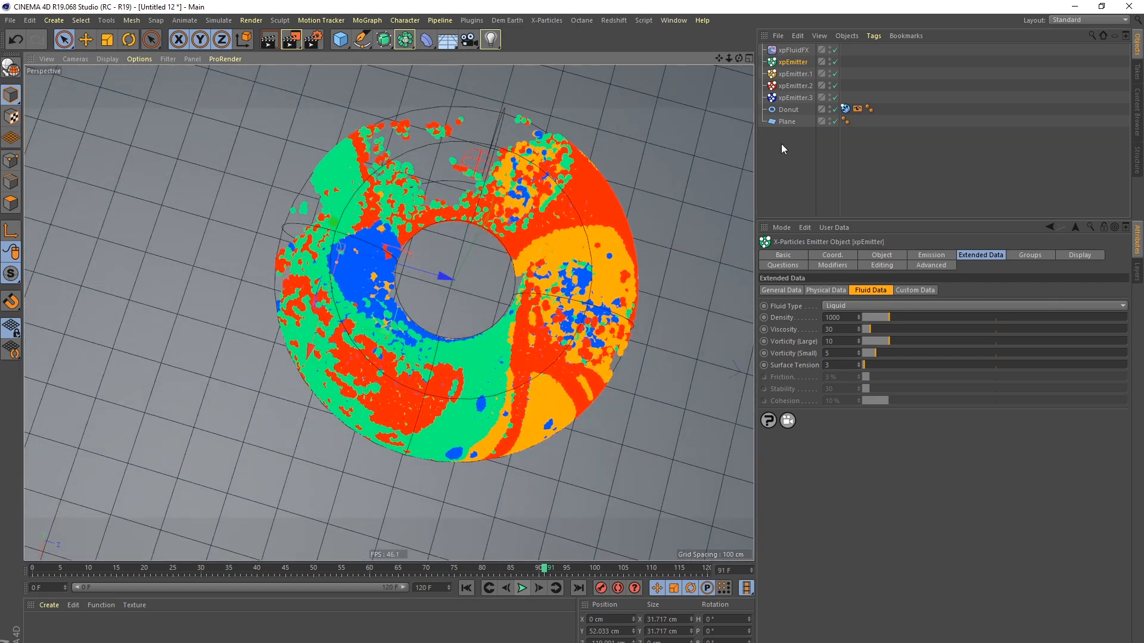
Step: On all four emitters together, set the viscosity to 100 and both the large and small vorticity to 30
{"action": "left_click", "coordinate": [790, 97]}
{"action": "left_click", "coordinate": [792, 62], "text": "shift"}
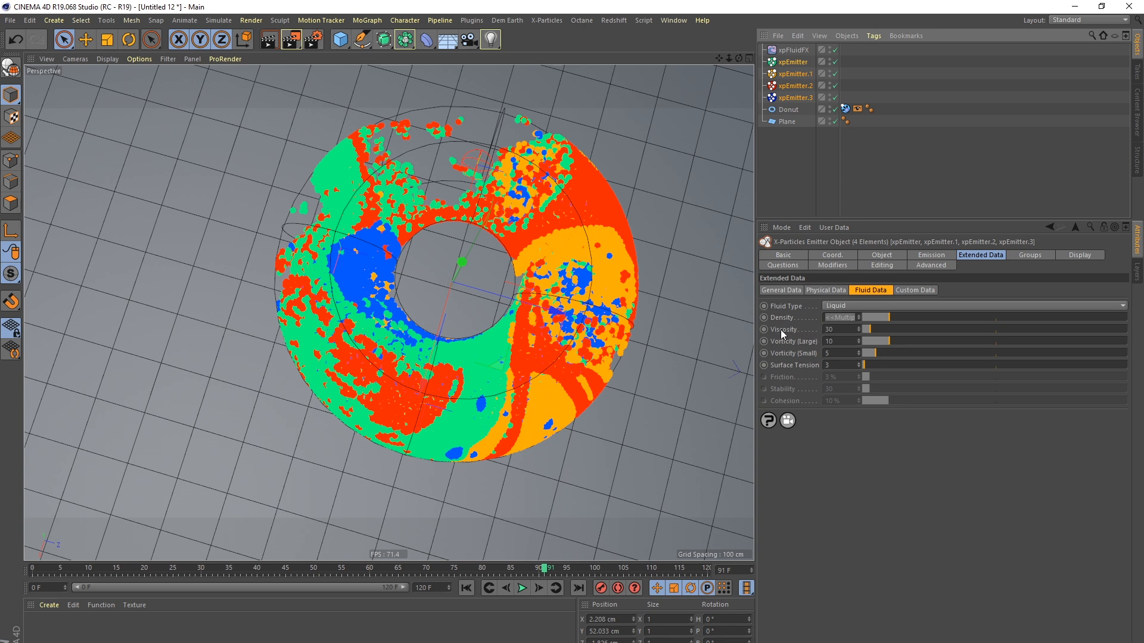
{"action": "left_click", "coordinate": [839, 329]}
{"action": "type", "text": "100"}
{"action": "key", "text": "Return"}
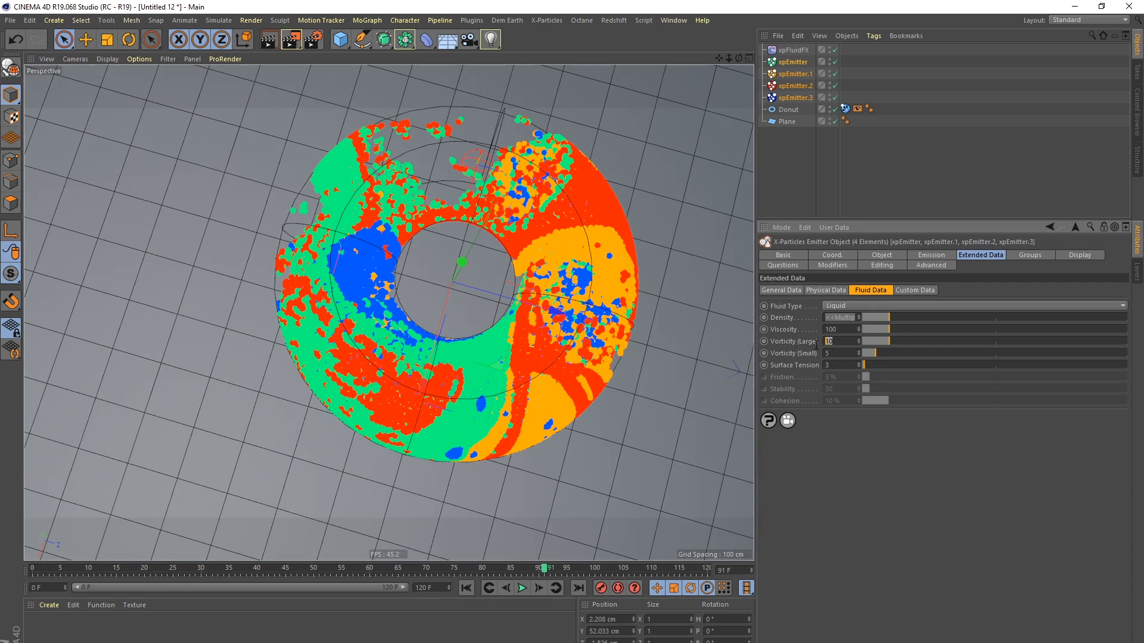
{"action": "left_click_drag", "start_coordinate": [830, 357], "coordinate": [816, 359]}
{"action": "type", "text": "30"}
{"action": "key", "text": "Return"}
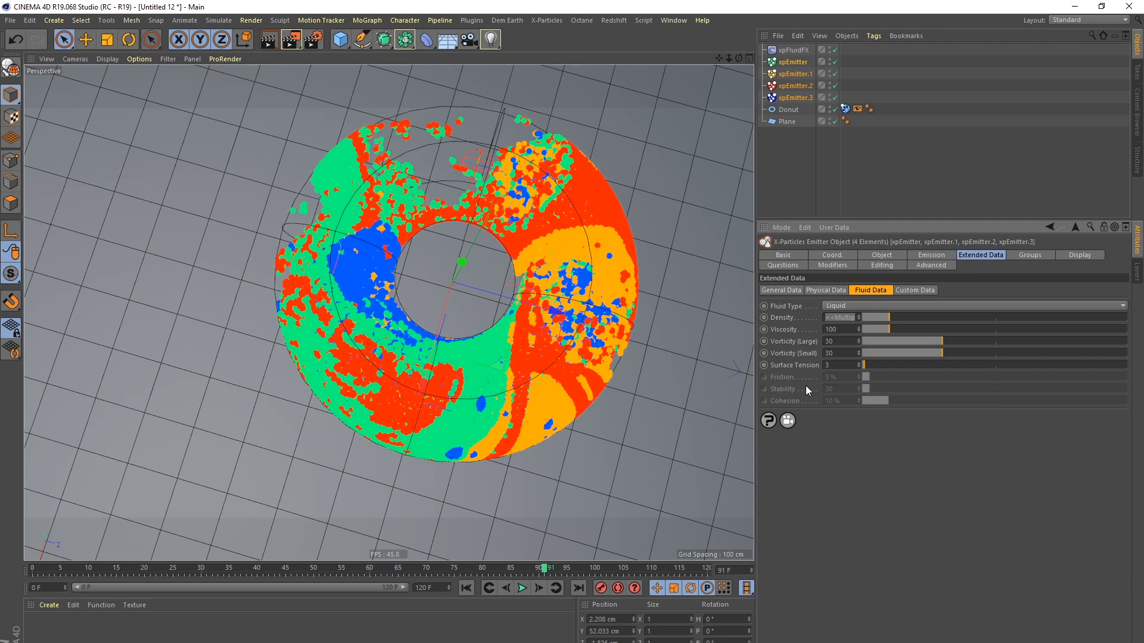
Step: Rerun the simulation from the first frame with the new viscosity and vorticity, and inspect the donut at an angle
{"action": "left_click", "coordinate": [468, 590]}
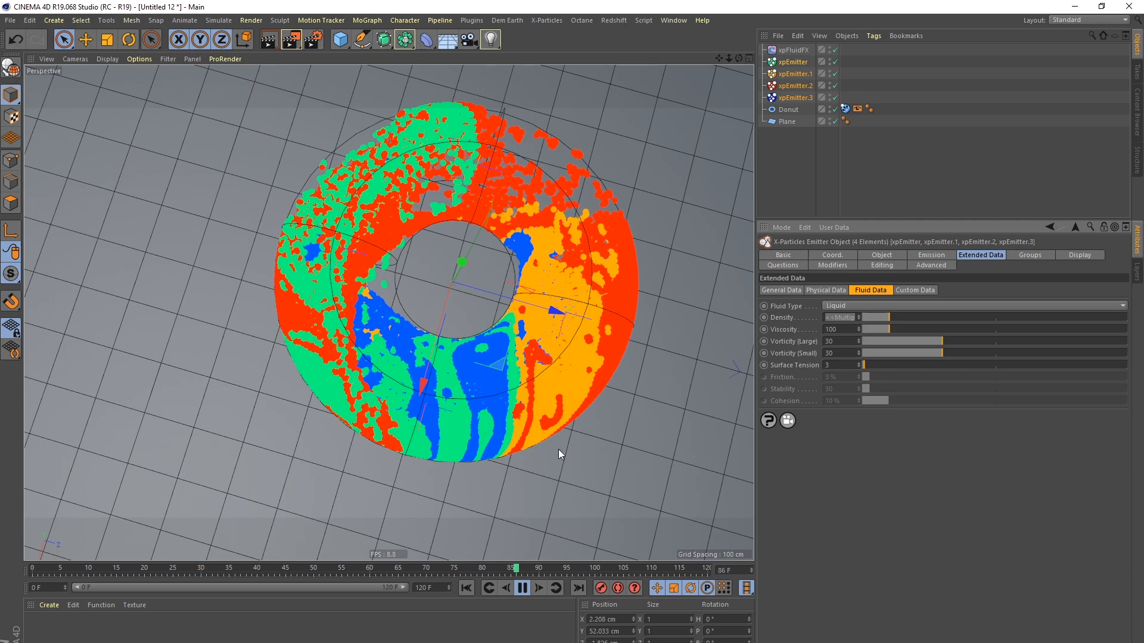
{"action": "left_click", "coordinate": [523, 588]}
{"action": "left_click_drag", "start_coordinate": [522, 378], "coordinate": [464, 303], "text": "alt"}
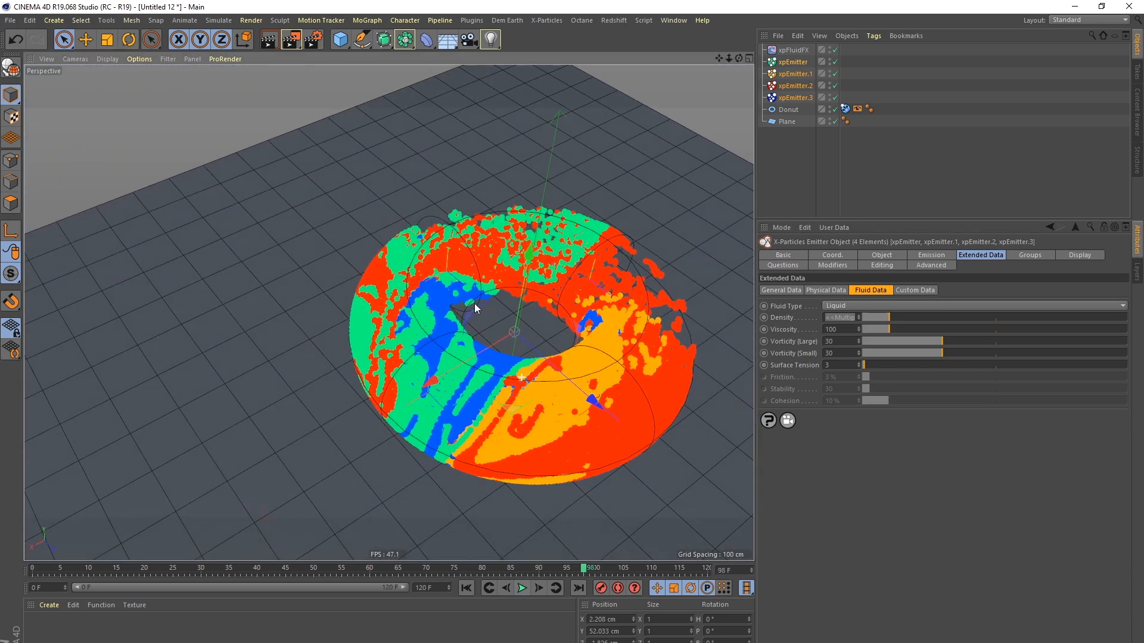
Step: Try a surface tension of 33 on all four emitters
{"action": "left_click", "coordinate": [826, 365]}
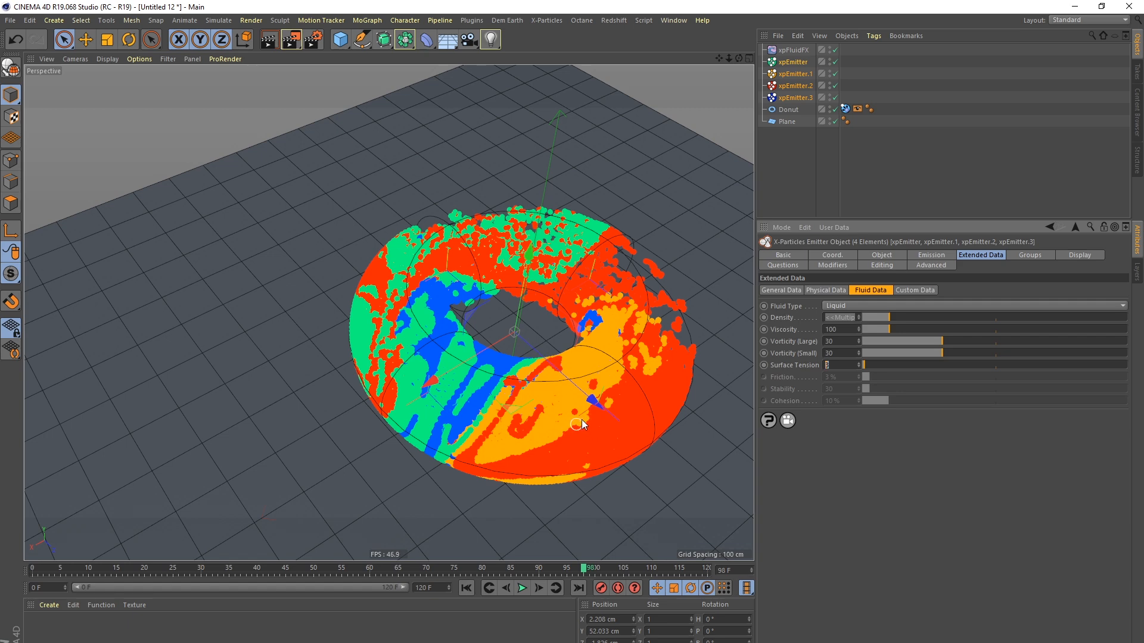
{"action": "type", "text": "3"}
{"action": "left_click_drag", "start_coordinate": [602, 431], "coordinate": [528, 397]}
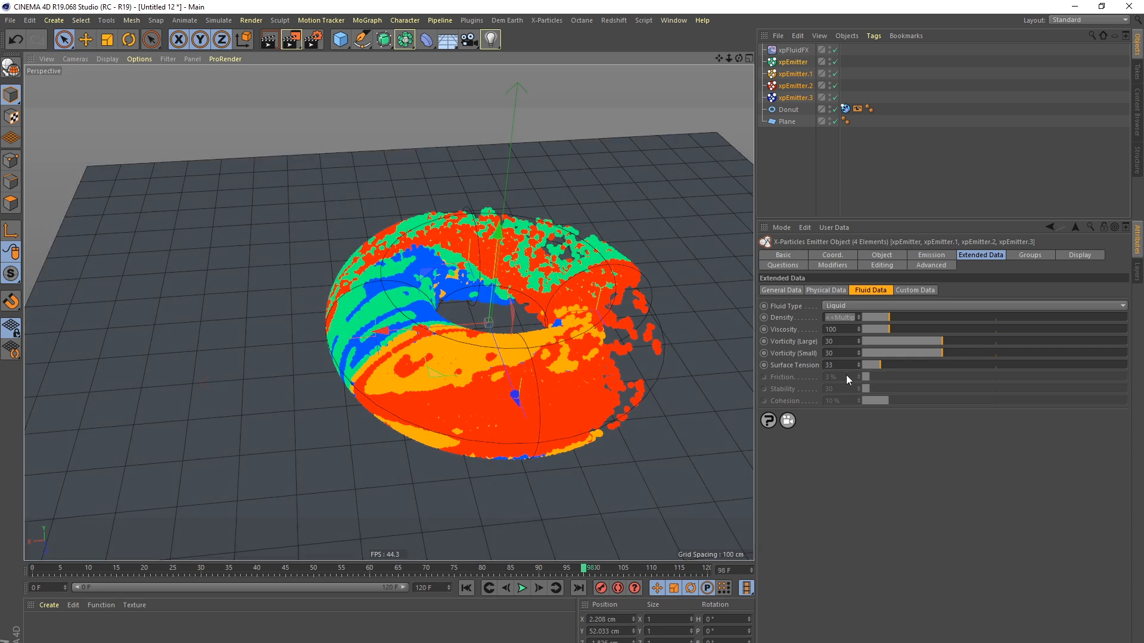
Step: Set the surface tension of all four emitters to 100 and rerun the simulation from the first frame
{"action": "left_click", "coordinate": [819, 365]}
{"action": "type", "text": "100"}
{"action": "key", "text": "Return"}
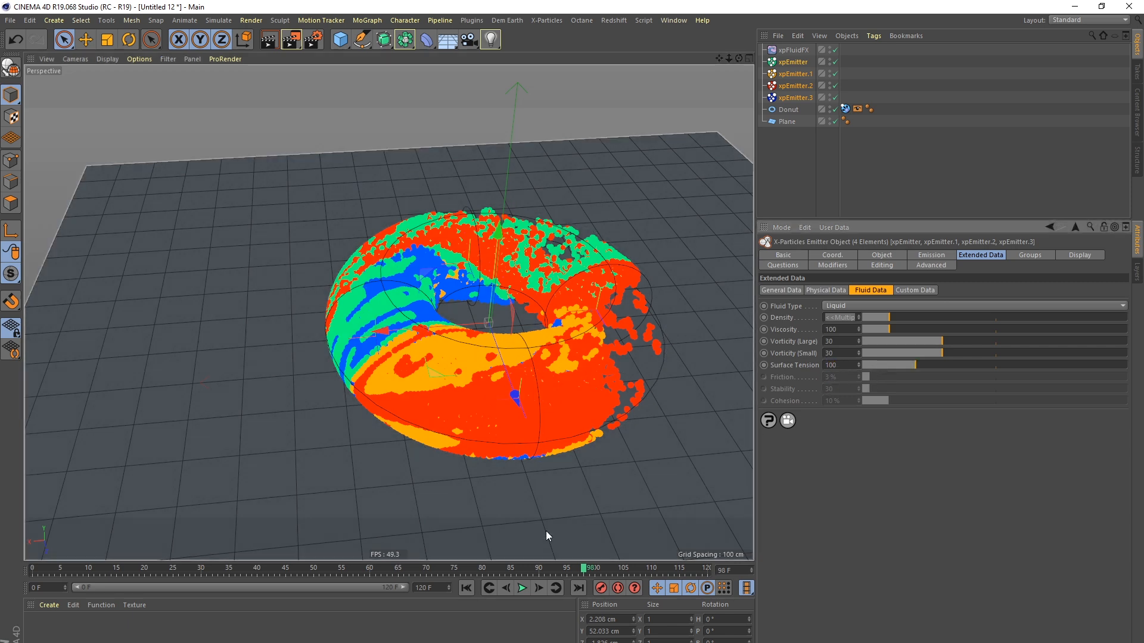
{"action": "left_click", "coordinate": [466, 588]}
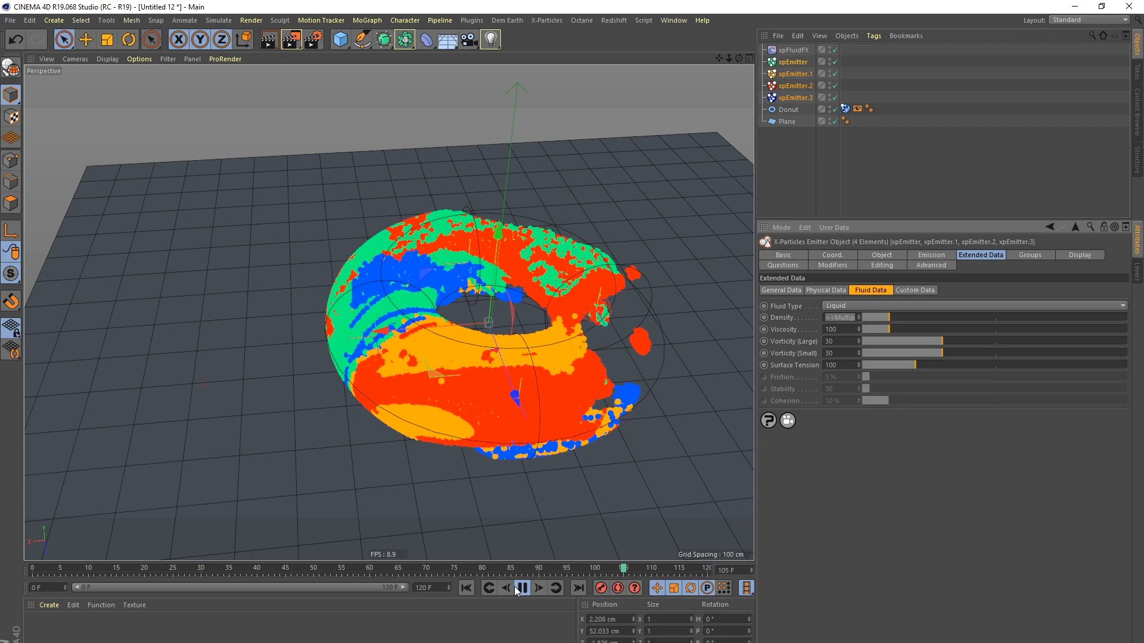
Step: Stop the simulation, disable the floor plane, and return to the first frame
{"action": "left_click", "coordinate": [520, 590]}
{"action": "left_click_drag", "start_coordinate": [408, 247], "coordinate": [584, 262], "text": "alt"}
{"action": "left_click", "coordinate": [835, 121]}
{"action": "left_click_drag", "start_coordinate": [659, 191], "coordinate": [476, 452], "text": "alt"}
{"action": "left_click", "coordinate": [466, 588]}
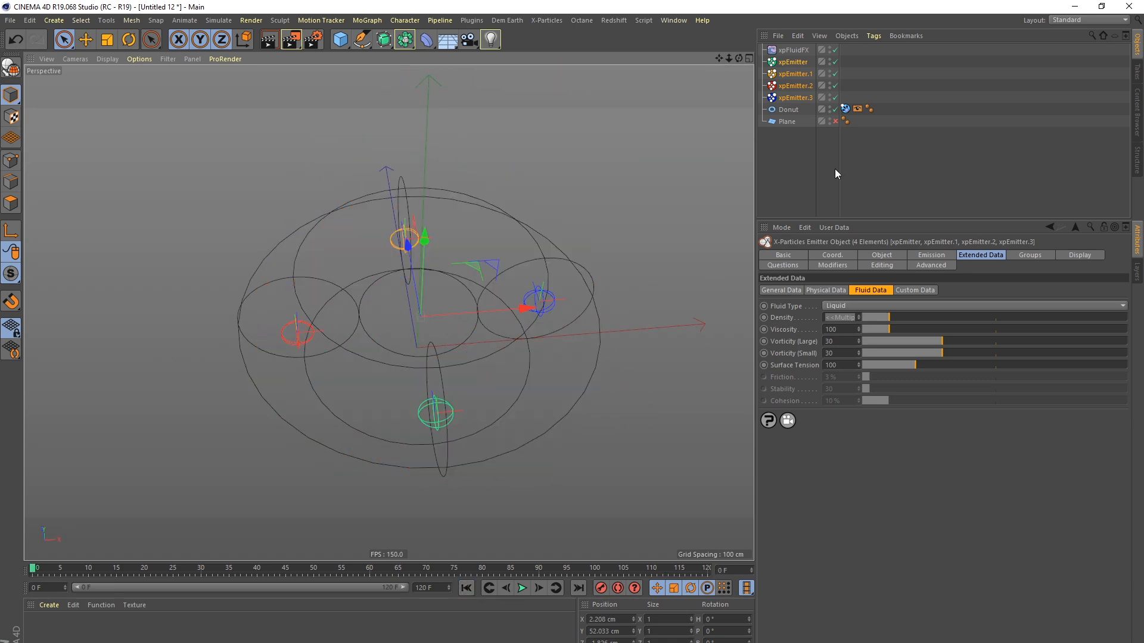
Step: Add an xpTurbulence motion modifier and set its noise type to Curl
{"action": "left_click", "coordinate": [792, 161]}
{"action": "left_click", "coordinate": [547, 20]}
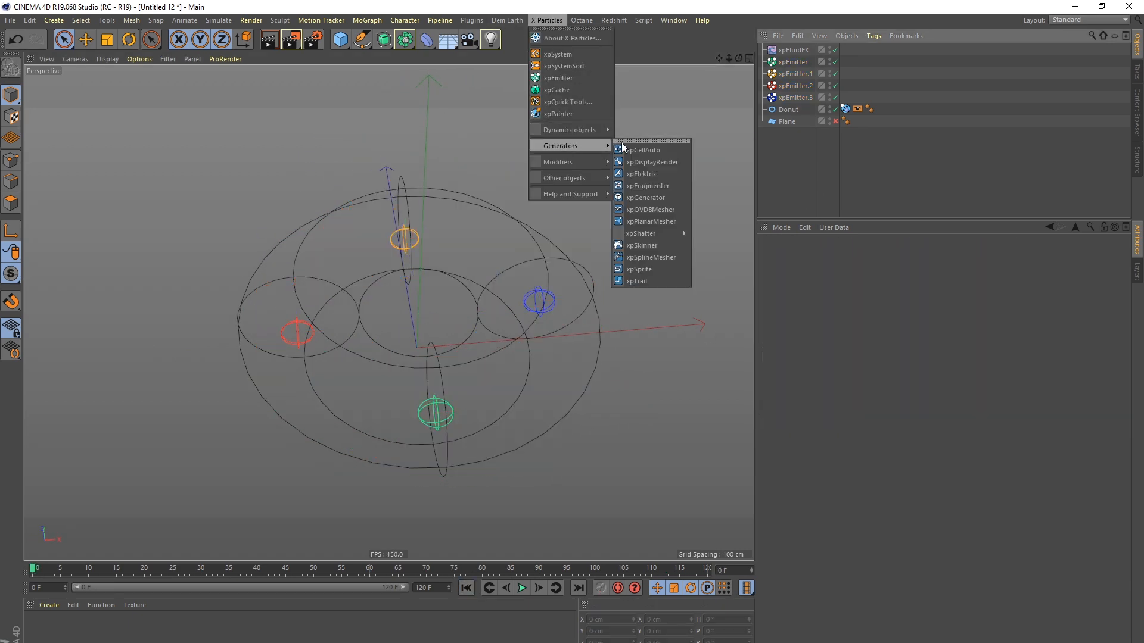
{"action": "mouse_move", "coordinate": [566, 162]}
{"action": "mouse_move", "coordinate": [631, 178]}
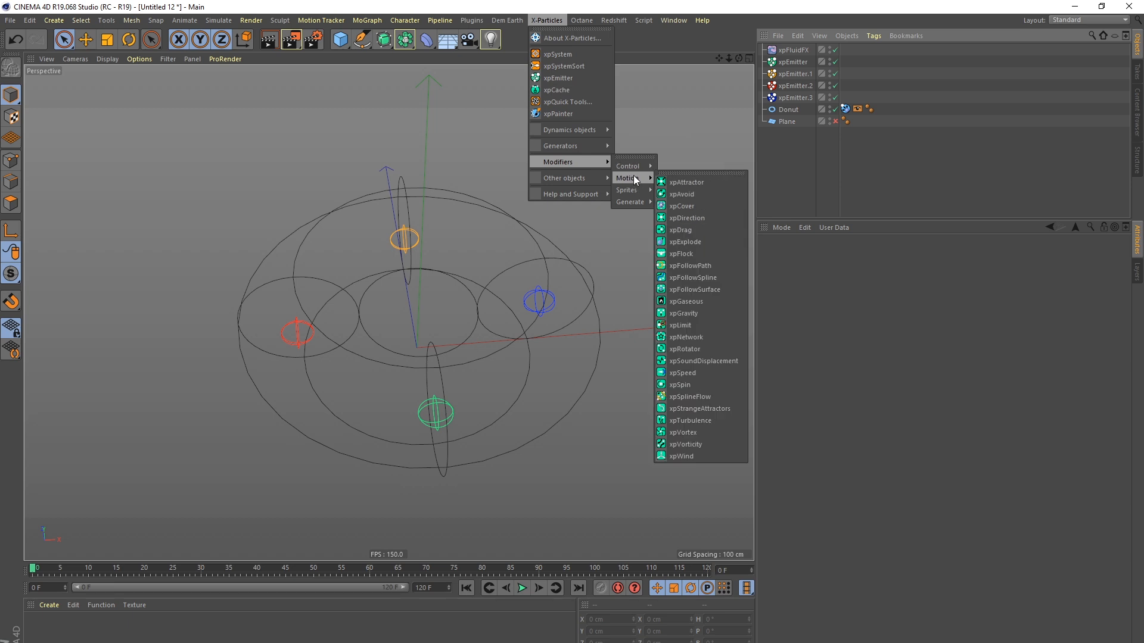
{"action": "left_click", "coordinate": [688, 420]}
{"action": "left_click", "coordinate": [877, 301]}
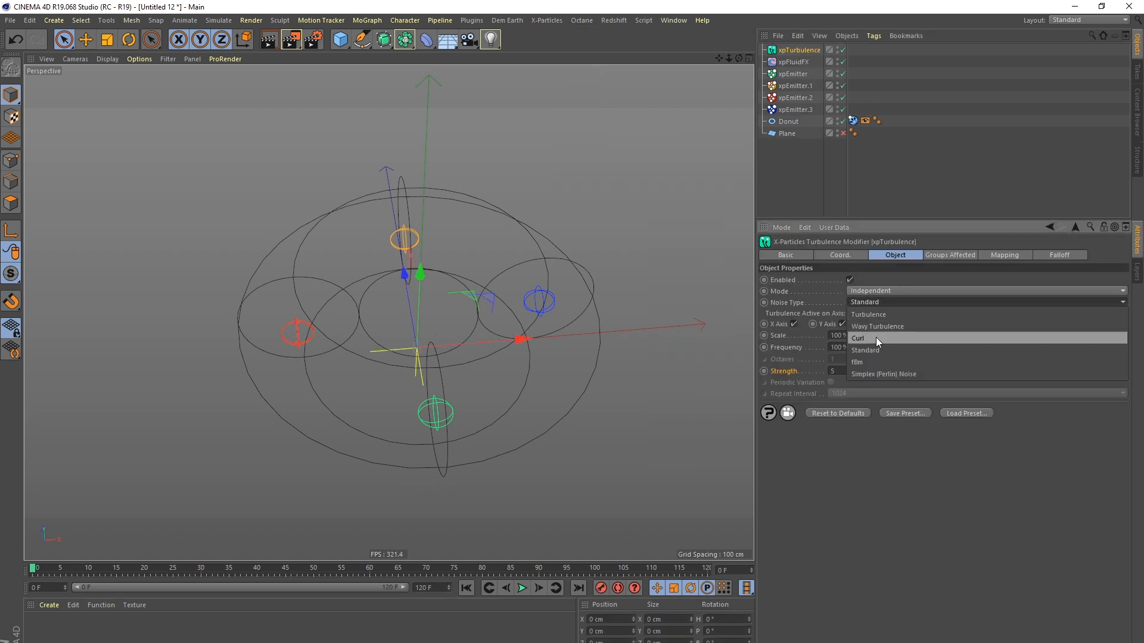
{"action": "left_click", "coordinate": [878, 347]}
Step: Set the turbulence's curl Blend and Add values to 3 % each
{"action": "double_click", "coordinate": [840, 371]}
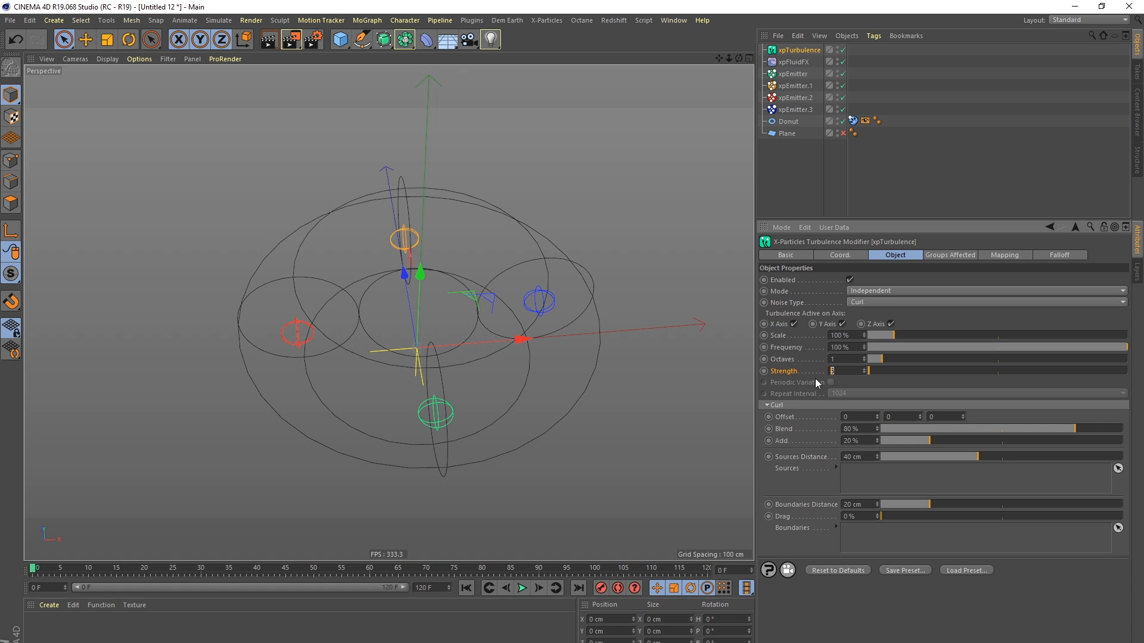
{"action": "type", "text": "3"}
{"action": "key", "text": "Tab"}
{"action": "type", "text": "3"}
{"action": "key", "text": "Return"}
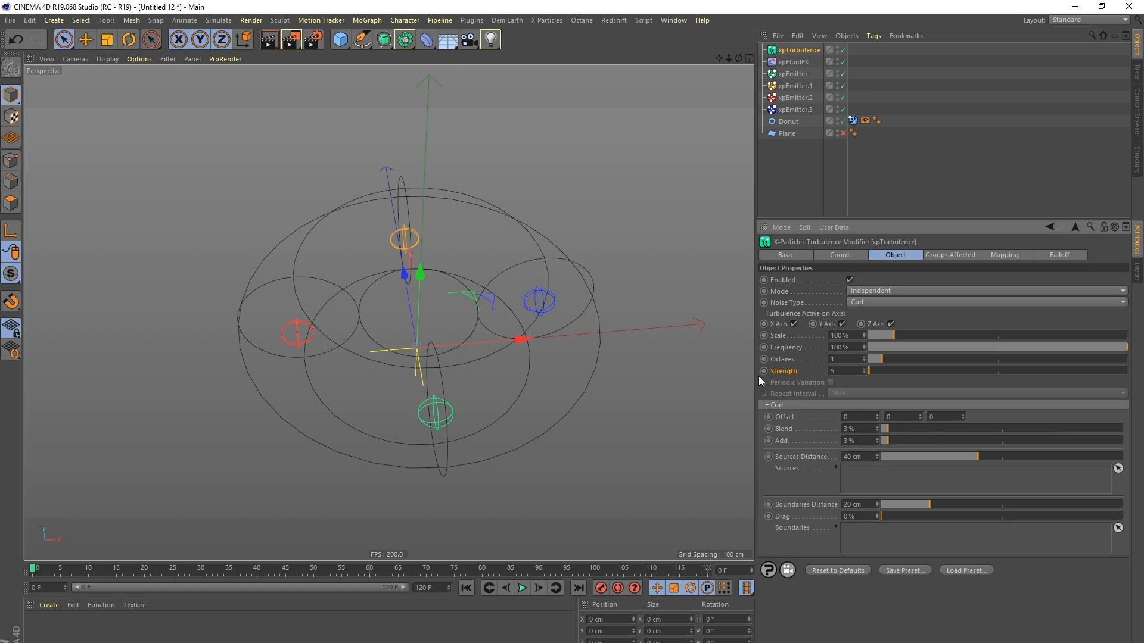
Step: With the four emitters disabled, keyframe the turbulence strength at 10 on frame 60 and 0 on frame 90
{"action": "mouse_move", "coordinate": [843, 110]}
{"action": "left_mouse_down"}
{"action": "mouse_move", "coordinate": [843, 86]}
{"action": "mouse_move", "coordinate": [841, 97]}
{"action": "left_mouse_up"}
{"action": "left_click_drag", "start_coordinate": [320, 571], "coordinate": [372, 580]}
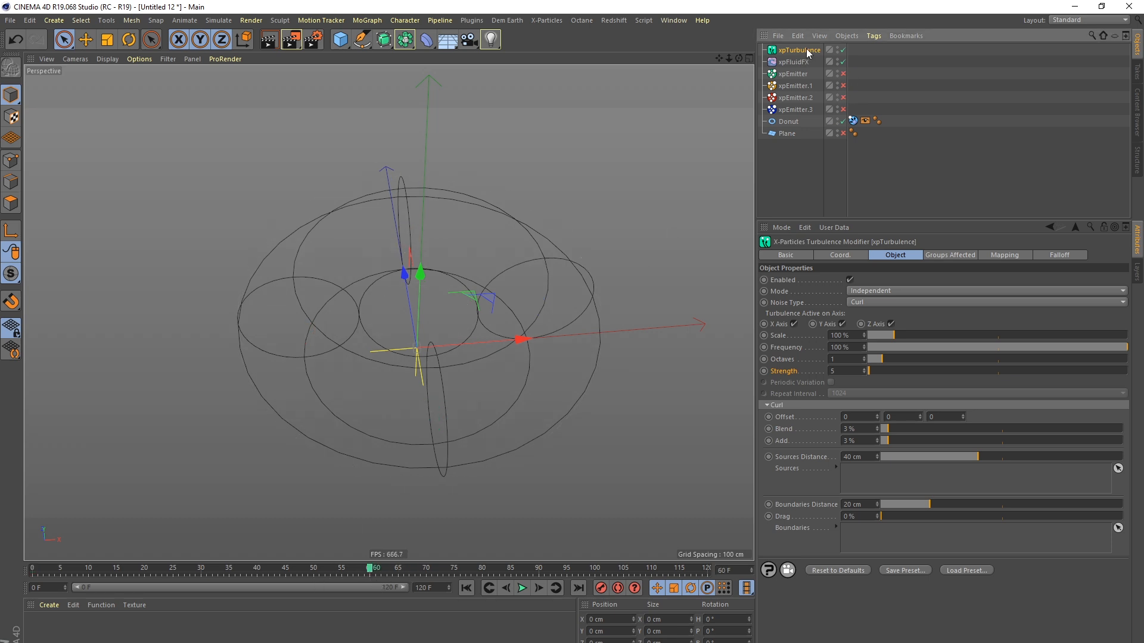
{"action": "left_click", "coordinate": [833, 371]}
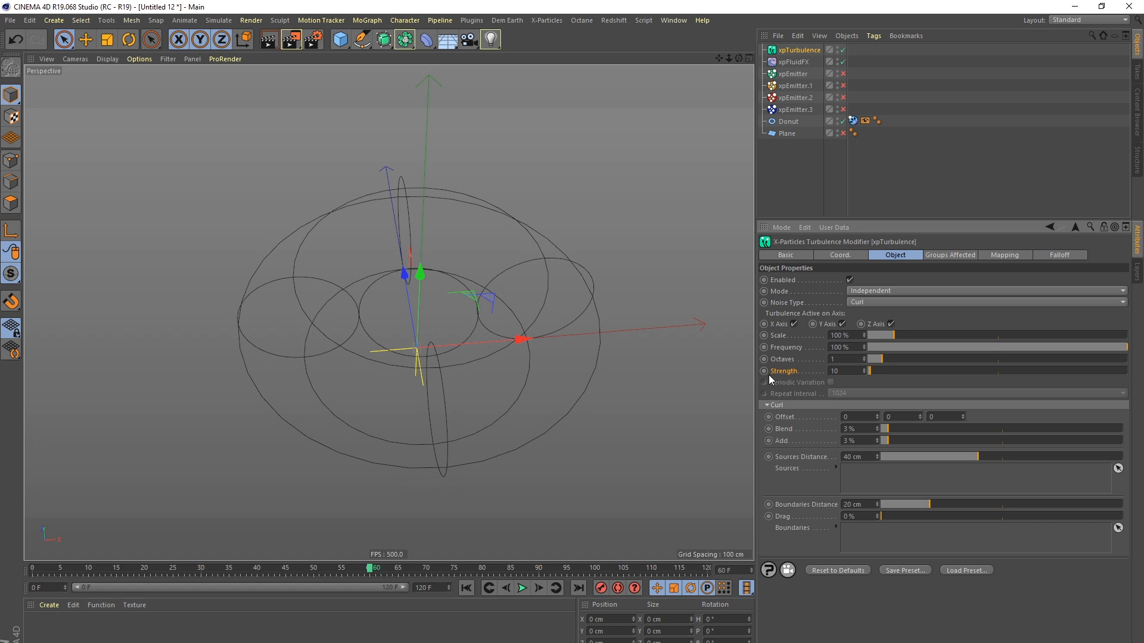
{"action": "left_click_drag", "start_coordinate": [400, 570], "coordinate": [544, 586]}
Step: Extend the project and its visible timeline range to 150 frames, and re-enable the four emitters
{"action": "double_click", "coordinate": [430, 588]}
{"action": "type", "text": "150"}
{"action": "key", "text": "Return"}
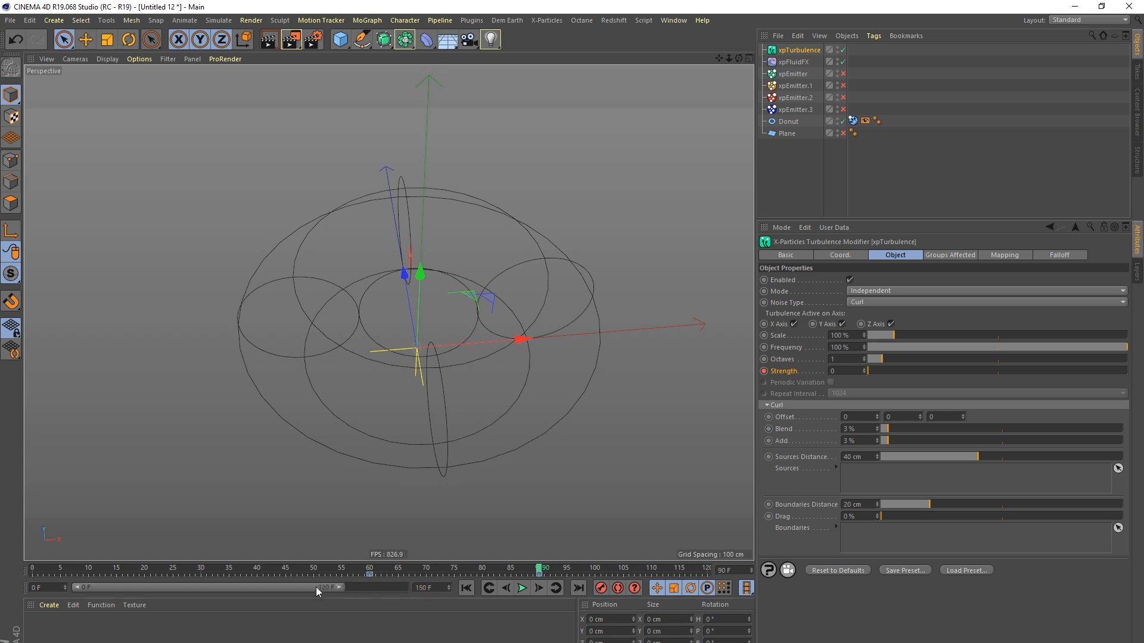
{"action": "double_click", "coordinate": [233, 587]}
{"action": "left_click", "coordinate": [822, 202]}
{"action": "left_click", "coordinate": [843, 109]}
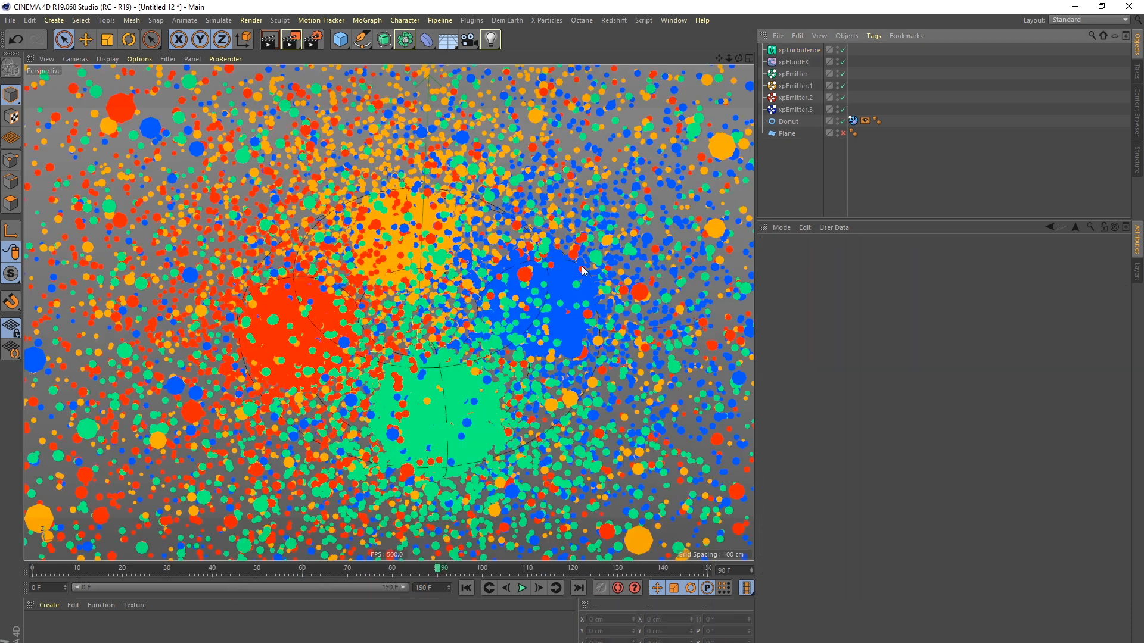
Step: Rerun the simulation from the first frame with the curl turbulence, and inspect the donut from above
{"action": "left_click", "coordinate": [466, 588]}
{"action": "left_click", "coordinate": [522, 589]}
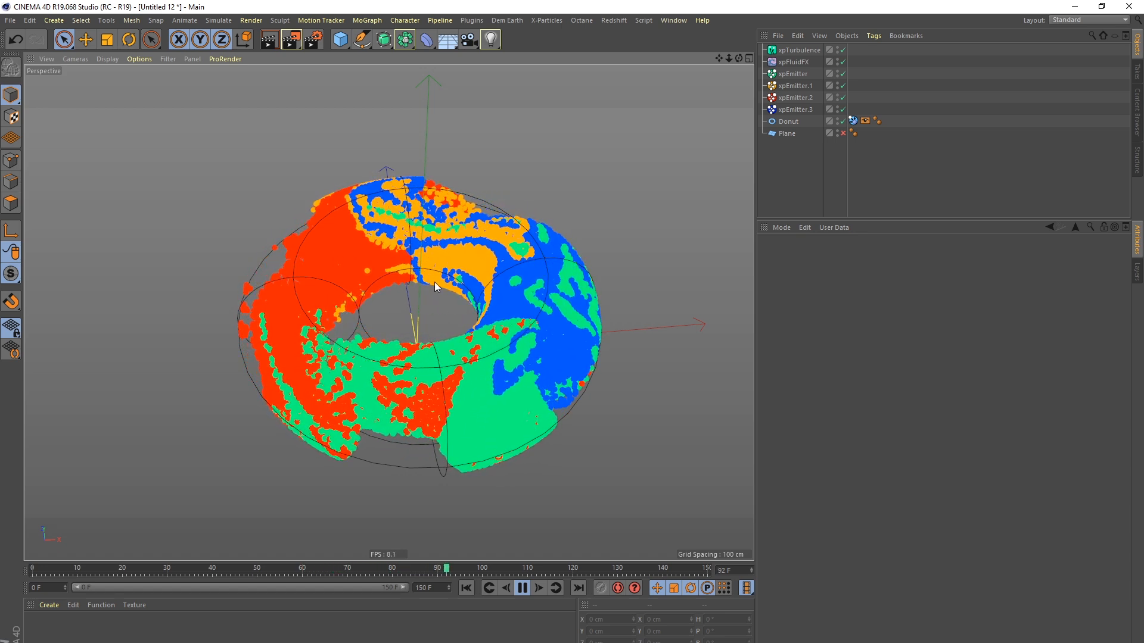
{"action": "left_click", "coordinate": [522, 588]}
{"action": "left_click_drag", "start_coordinate": [523, 556], "coordinate": [516, 327], "text": "alt"}
{"action": "left_click", "coordinate": [521, 589]}
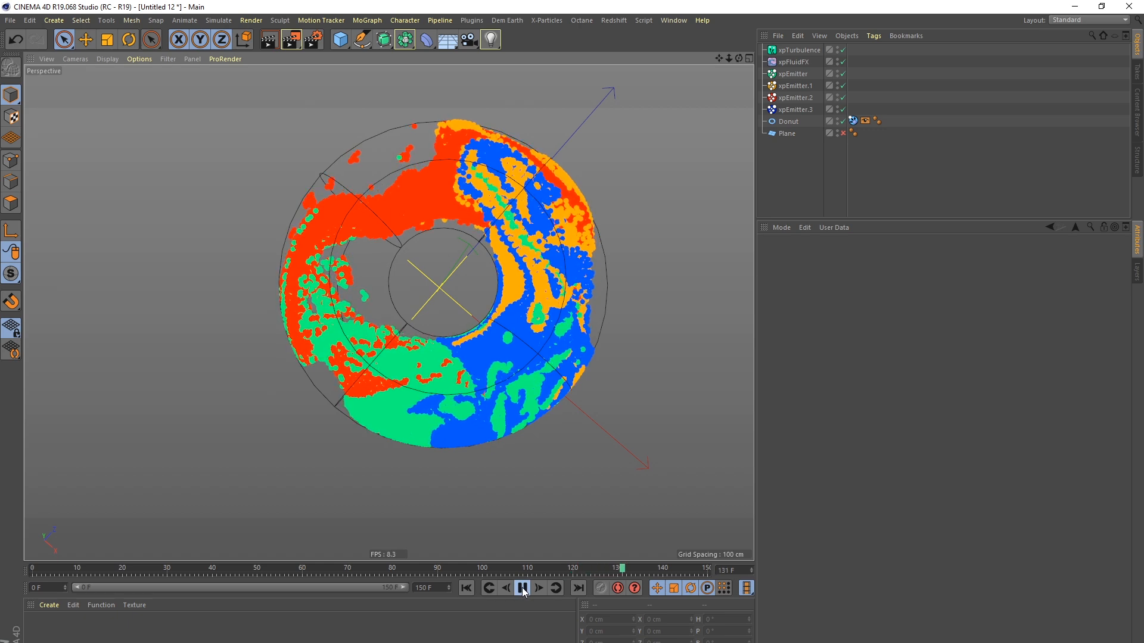
{"action": "left_click", "coordinate": [522, 588]}
{"action": "left_click_drag", "start_coordinate": [485, 469], "coordinate": [405, 368], "text": "alt"}
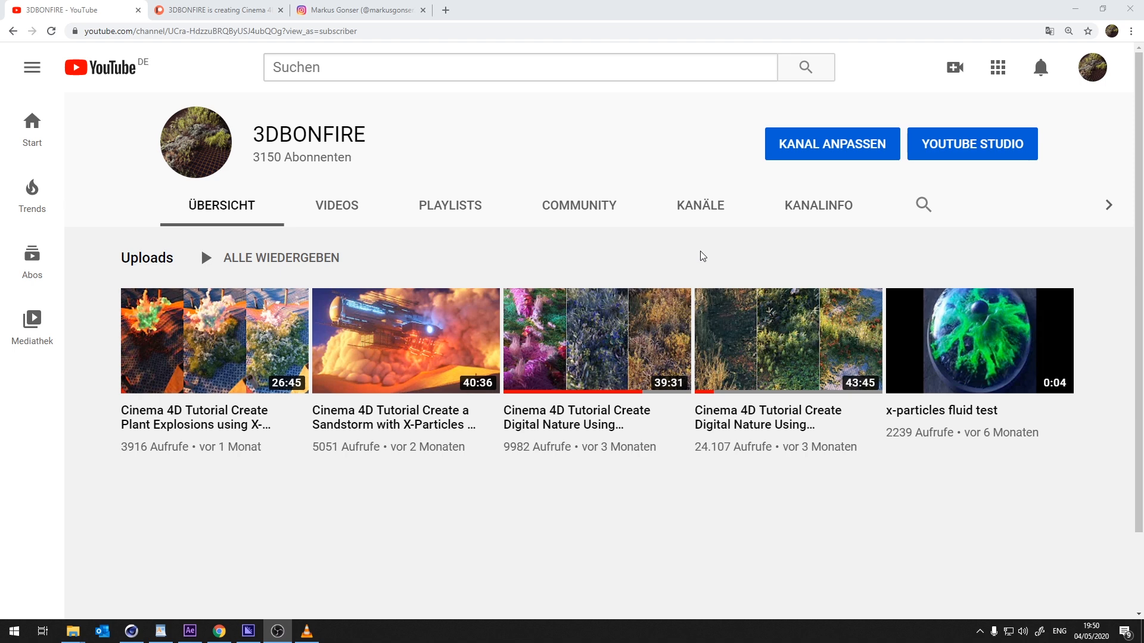
Step: In the browser, view the 3DBONFIRE Patreon page and its Tutorial Supporter membership, checking back on the YouTube channel
{"action": "left_click", "coordinate": [208, 11]}
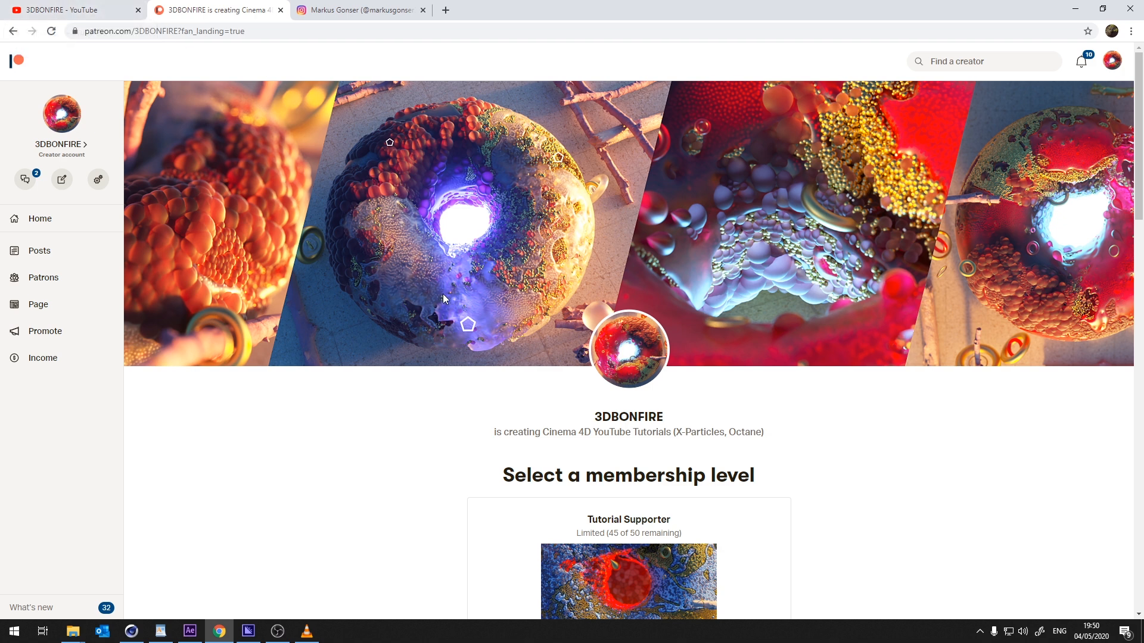
{"action": "scroll", "coordinate": [534, 411], "scroll_direction": "down", "scroll_amount": 1}
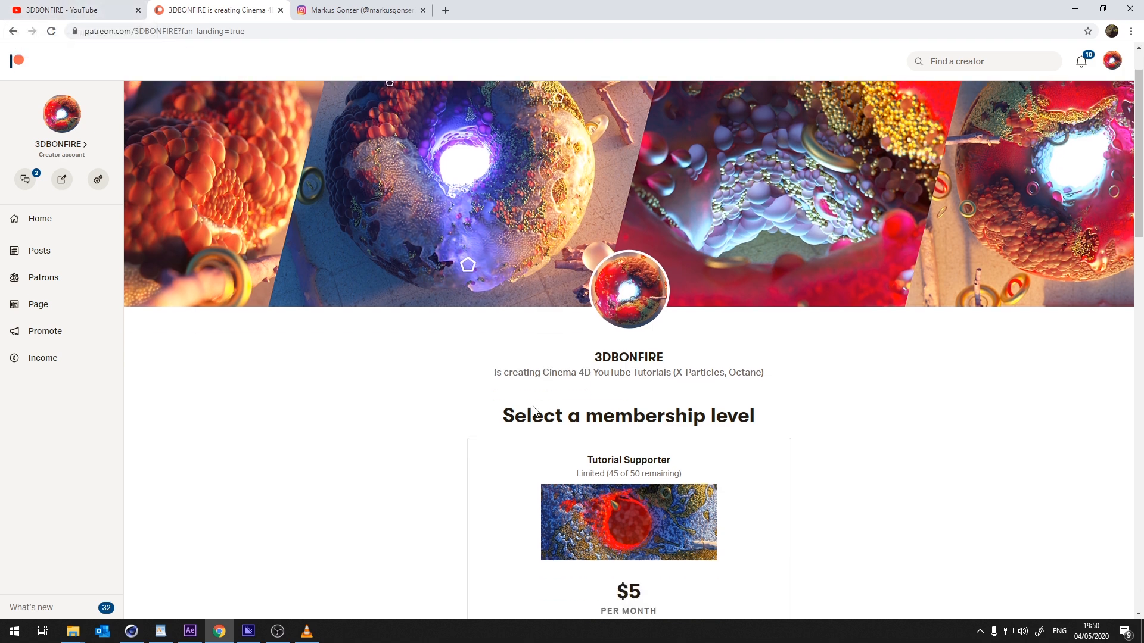
{"action": "scroll", "coordinate": [534, 407], "scroll_direction": "down", "scroll_amount": 2}
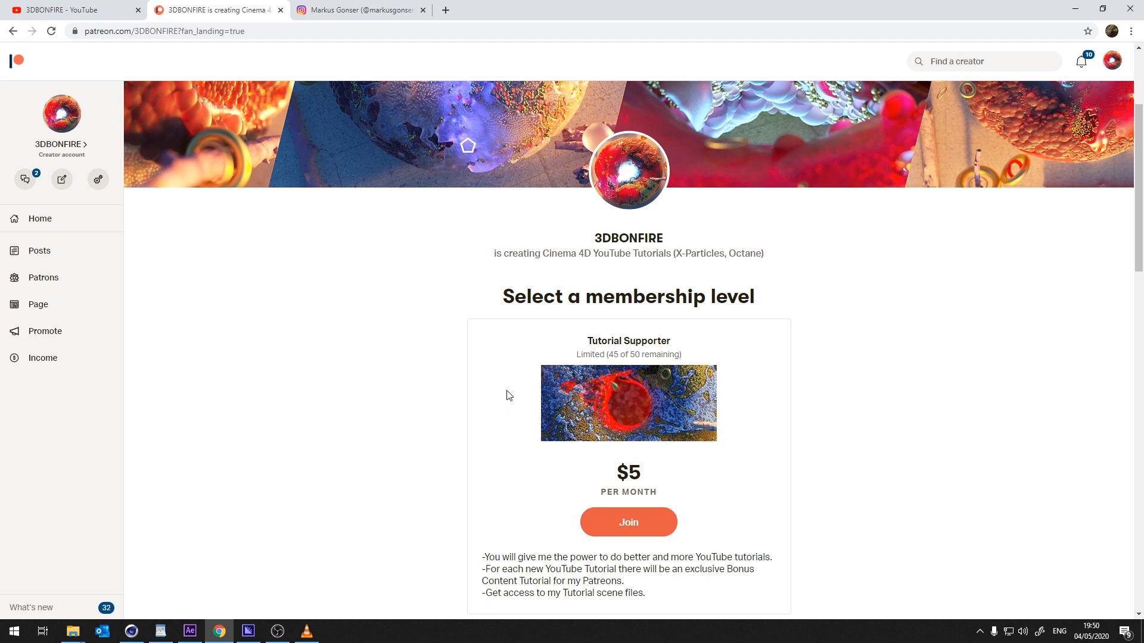
{"action": "scroll", "coordinate": [509, 395], "scroll_direction": "down", "scroll_amount": 1}
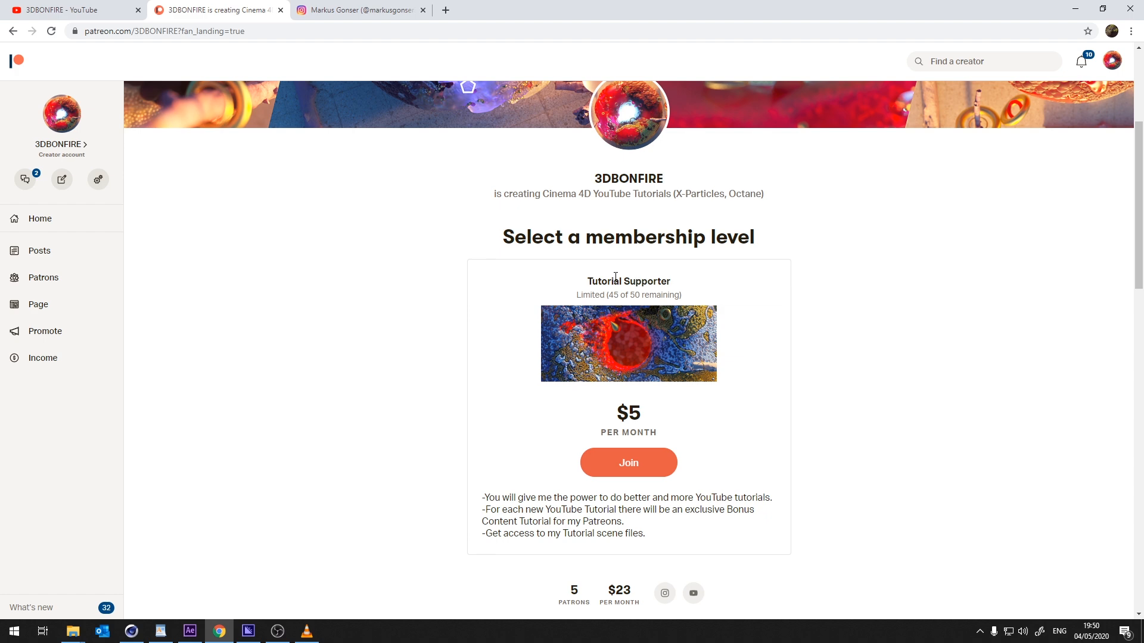
{"action": "left_click", "coordinate": [81, 15]}
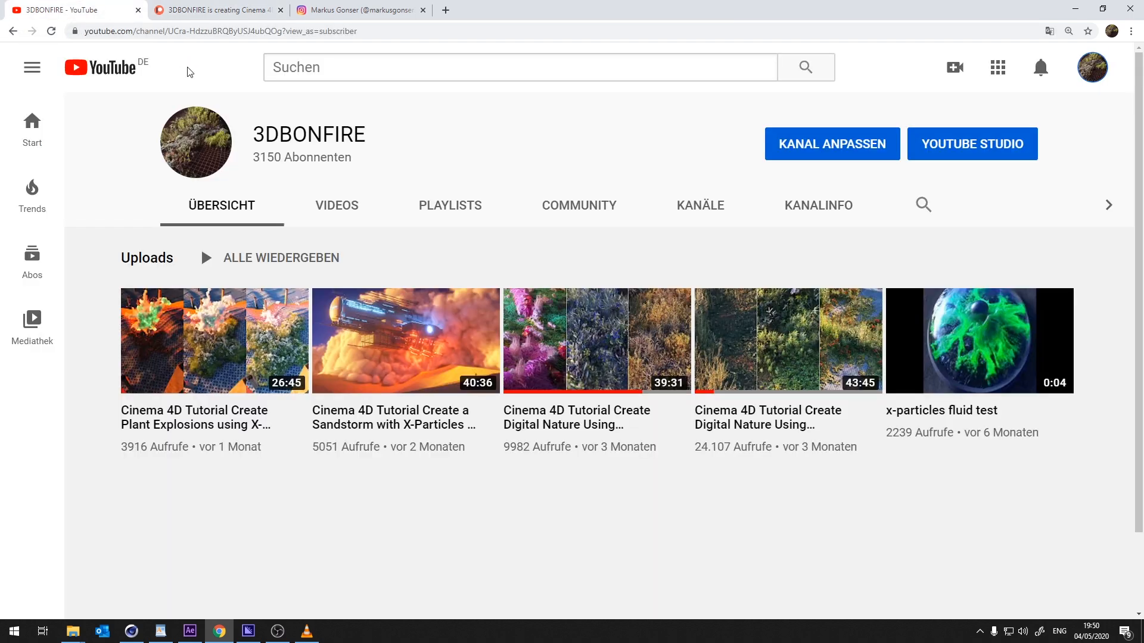
{"action": "left_click", "coordinate": [239, 13]}
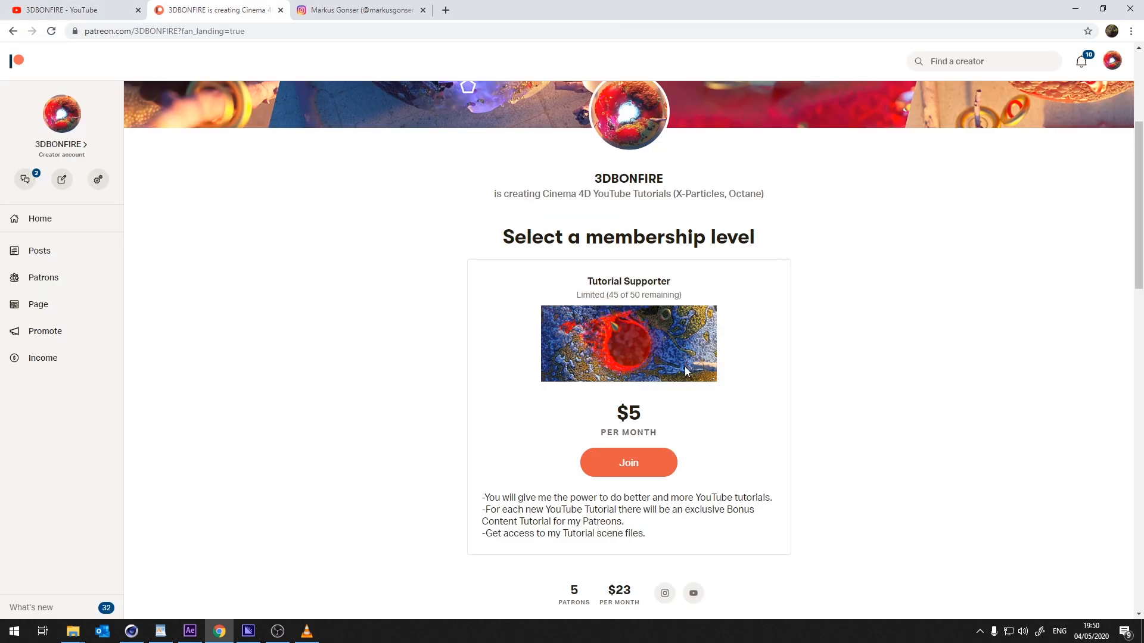
{"action": "scroll", "coordinate": [676, 396], "scroll_direction": "down", "scroll_amount": 2}
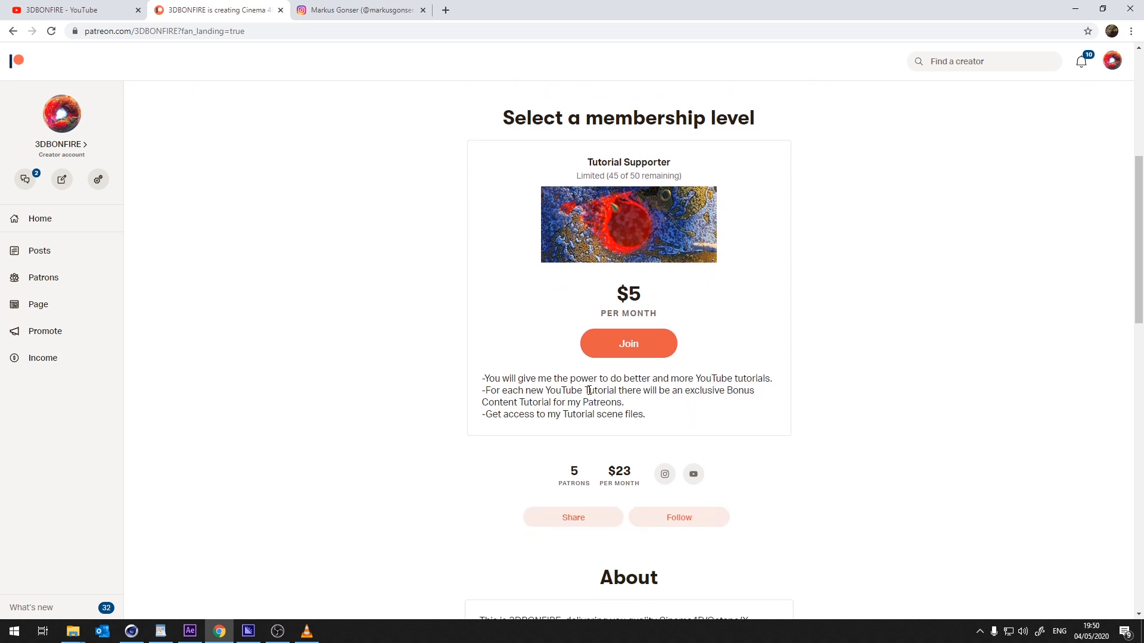
Step: Read through the Tutorial Supporter benefits, highlighting the bonus content, scene files and better tutorials lines
{"action": "left_click_drag", "start_coordinate": [584, 390], "coordinate": [630, 404]}
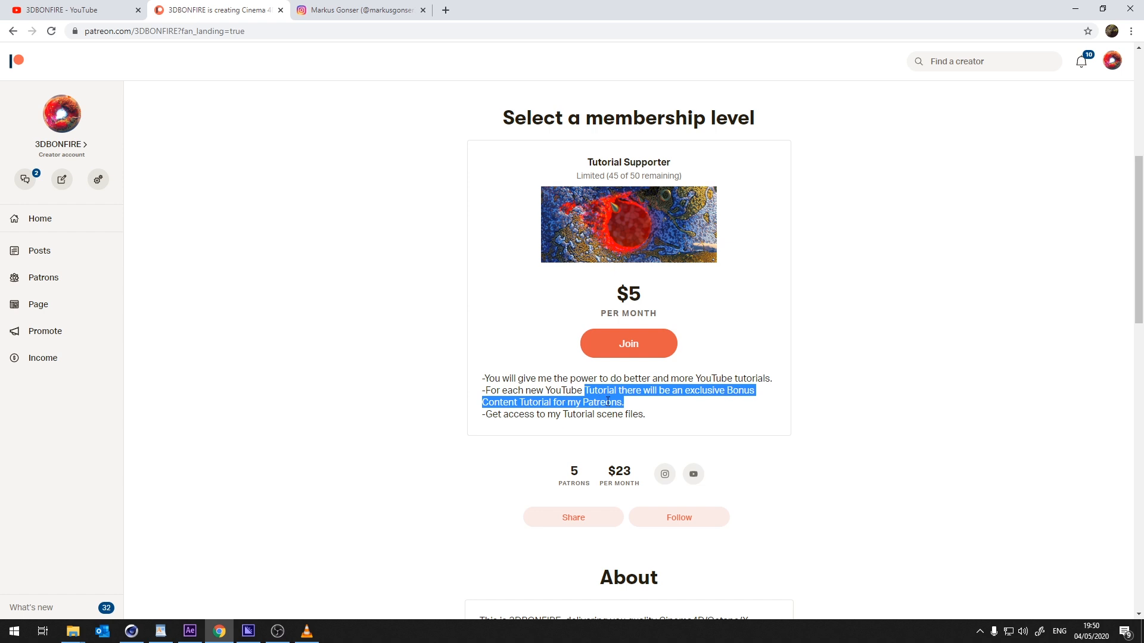
{"action": "left_click", "coordinate": [631, 407]}
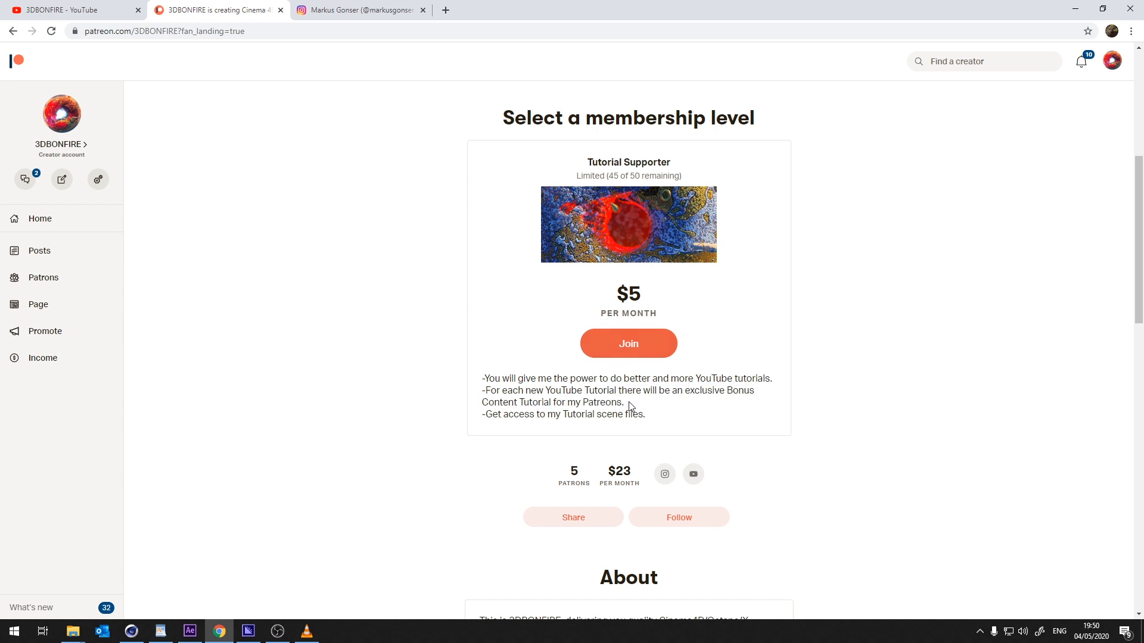
{"action": "left_click_drag", "start_coordinate": [586, 390], "coordinate": [624, 399]}
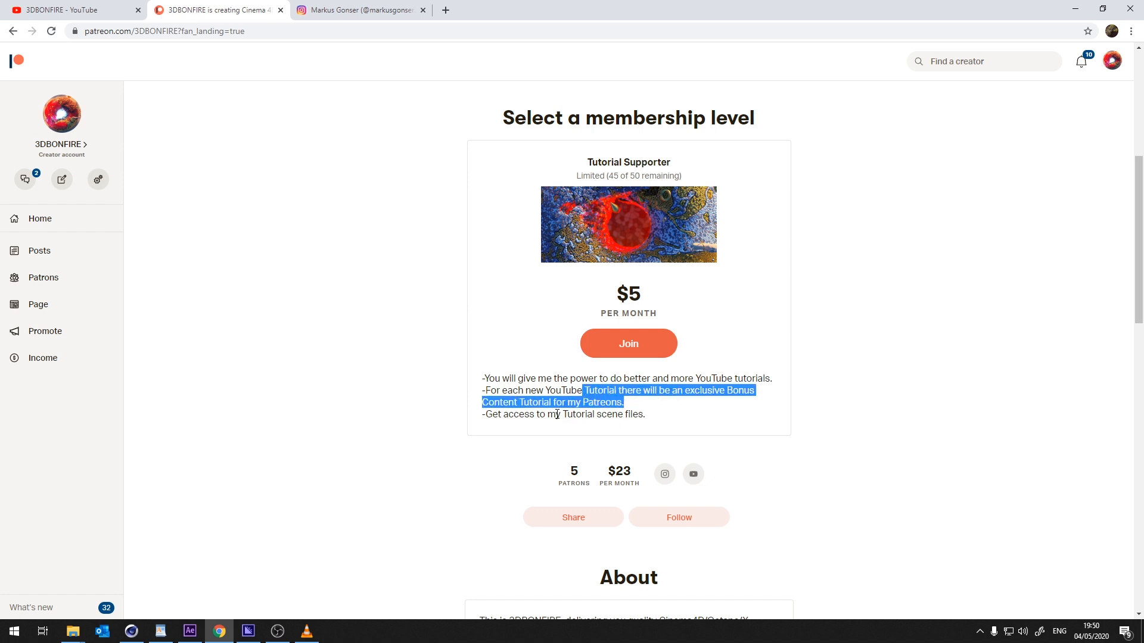
{"action": "left_click_drag", "start_coordinate": [489, 416], "coordinate": [643, 420]}
{"action": "left_click", "coordinate": [619, 375]}
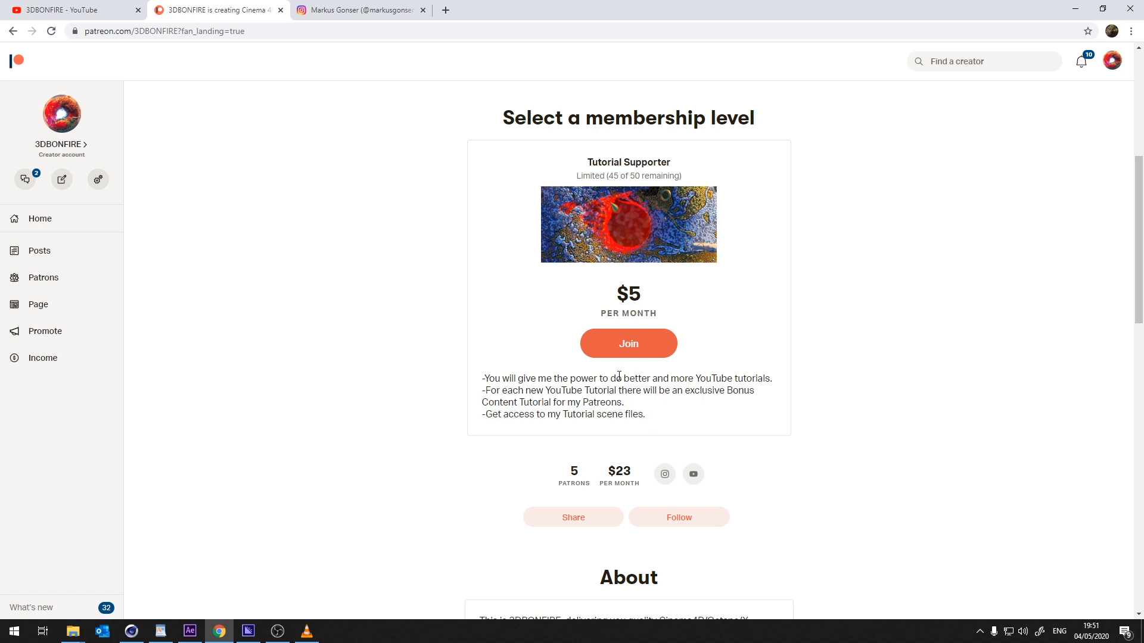
{"action": "left_click_drag", "start_coordinate": [538, 378], "coordinate": [778, 379]}
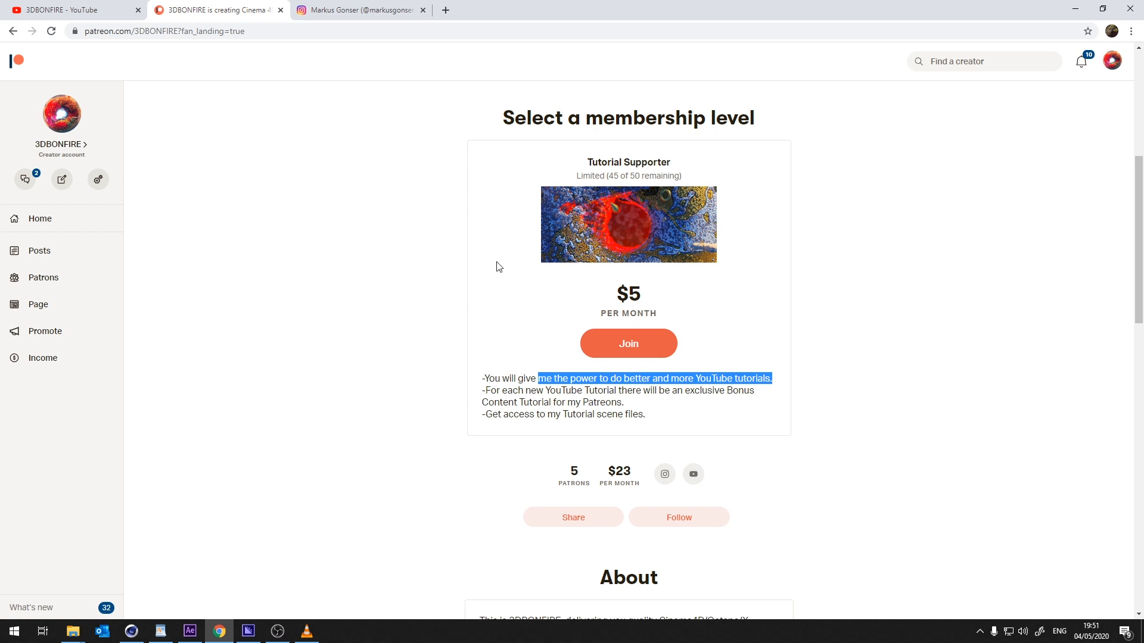
{"action": "scroll", "coordinate": [498, 268], "scroll_direction": "up", "scroll_amount": 6}
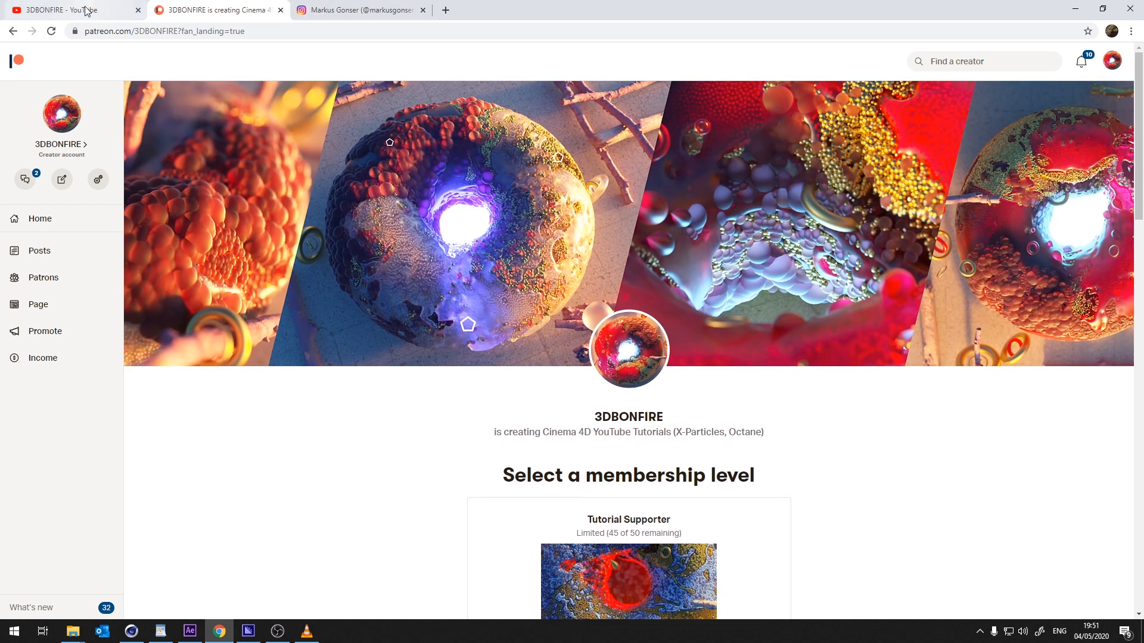
Step: Browse the donut renders among the artist's Instagram posts, and return to the 3DBONFIRE YouTube channel
{"action": "left_click", "coordinate": [351, 11]}
{"action": "scroll", "coordinate": [524, 238], "scroll_direction": "up", "scroll_amount": 6}
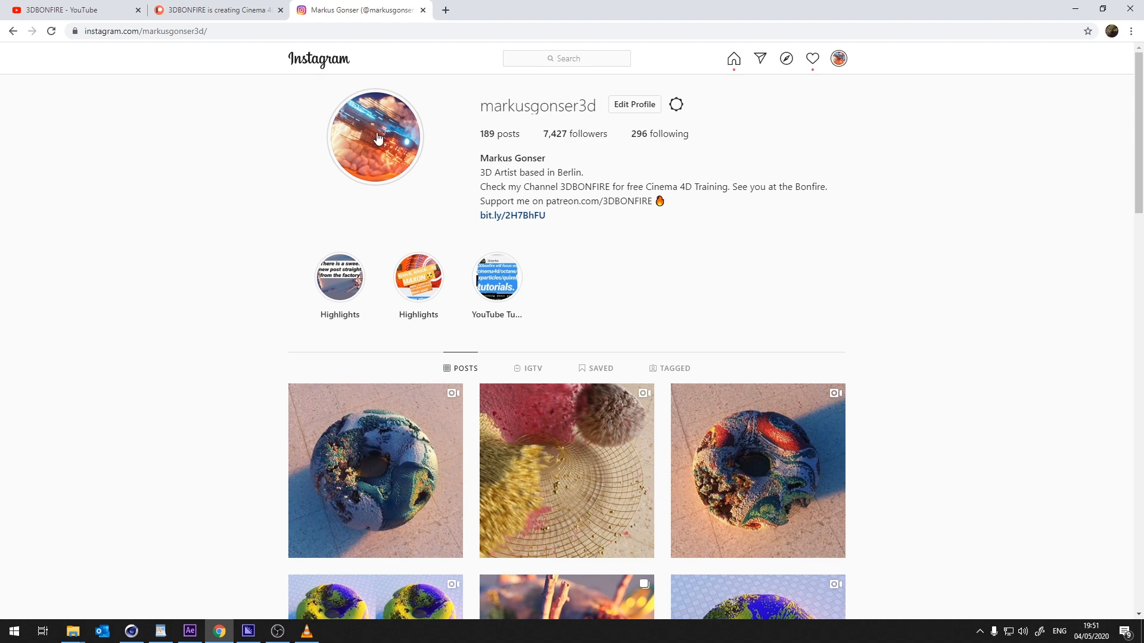
{"action": "scroll", "coordinate": [536, 280], "scroll_direction": "down", "scroll_amount": 1}
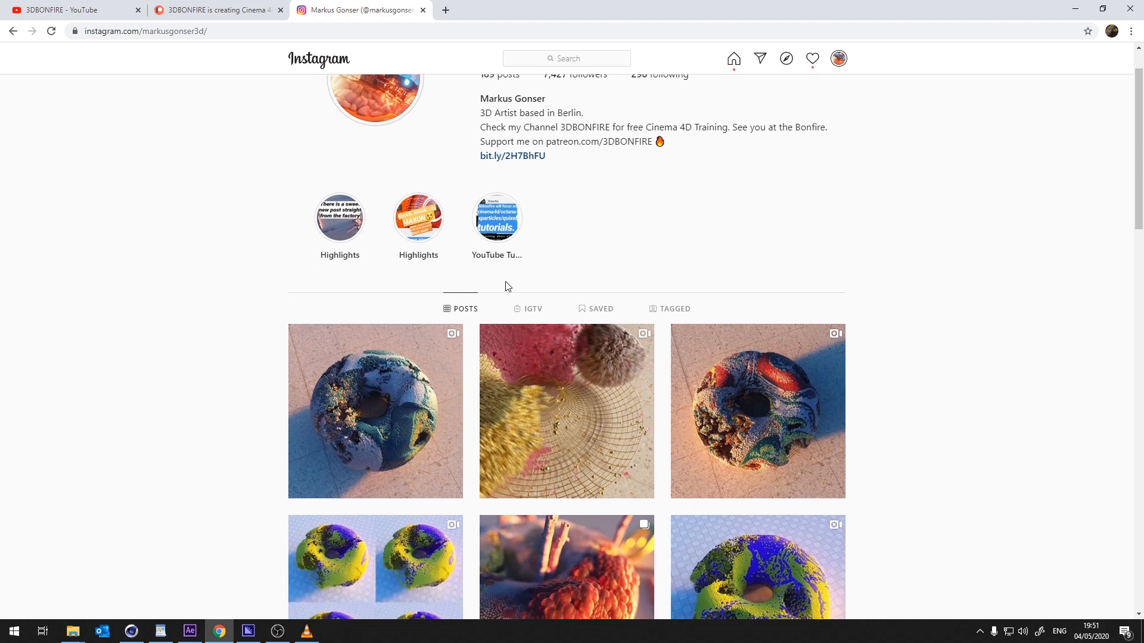
{"action": "scroll", "coordinate": [387, 325], "scroll_direction": "down", "scroll_amount": 5}
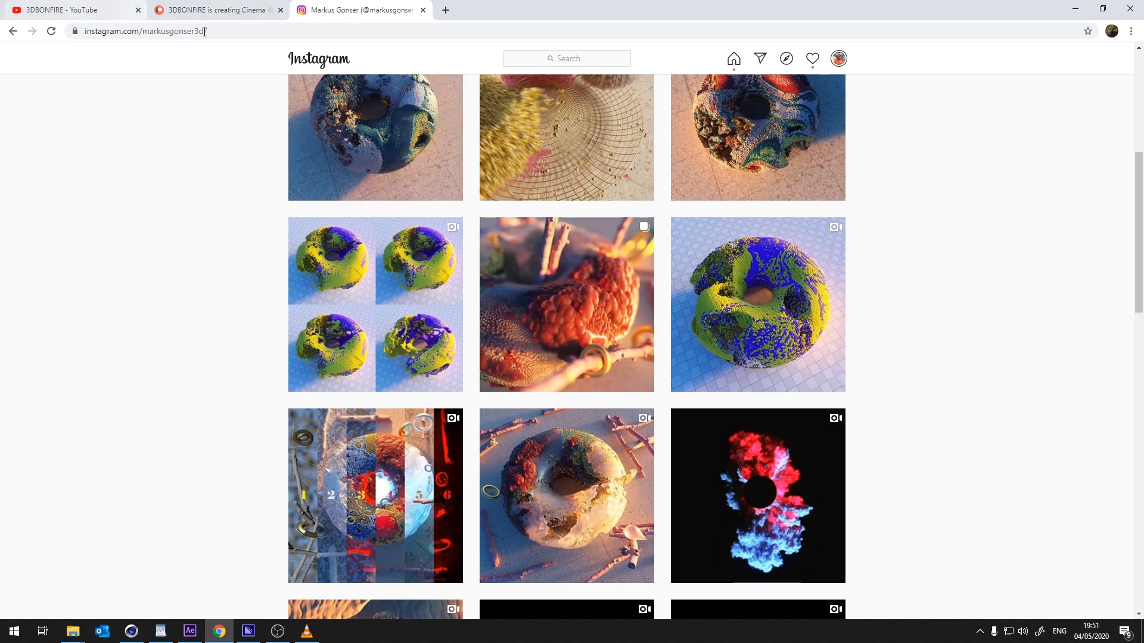
{"action": "scroll", "coordinate": [614, 358], "scroll_direction": "down", "scroll_amount": 4}
{"action": "scroll", "coordinate": [617, 375], "scroll_direction": "up", "scroll_amount": 3}
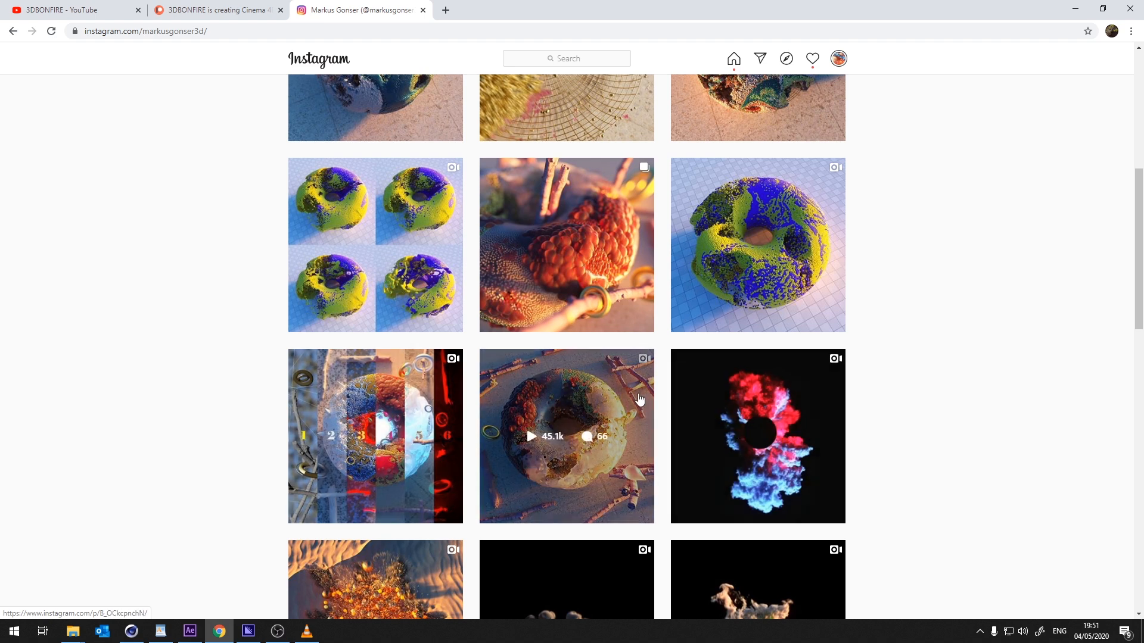
{"action": "scroll", "coordinate": [589, 328], "scroll_direction": "up", "scroll_amount": 2}
{"action": "scroll", "coordinate": [595, 369], "scroll_direction": "up", "scroll_amount": 1}
{"action": "scroll", "coordinate": [600, 395], "scroll_direction": "down", "scroll_amount": 1}
{"action": "scroll", "coordinate": [595, 369], "scroll_direction": "down", "scroll_amount": 2}
{"action": "scroll", "coordinate": [709, 307], "scroll_direction": "up", "scroll_amount": 1}
{"action": "scroll", "coordinate": [636, 243], "scroll_direction": "up", "scroll_amount": 2}
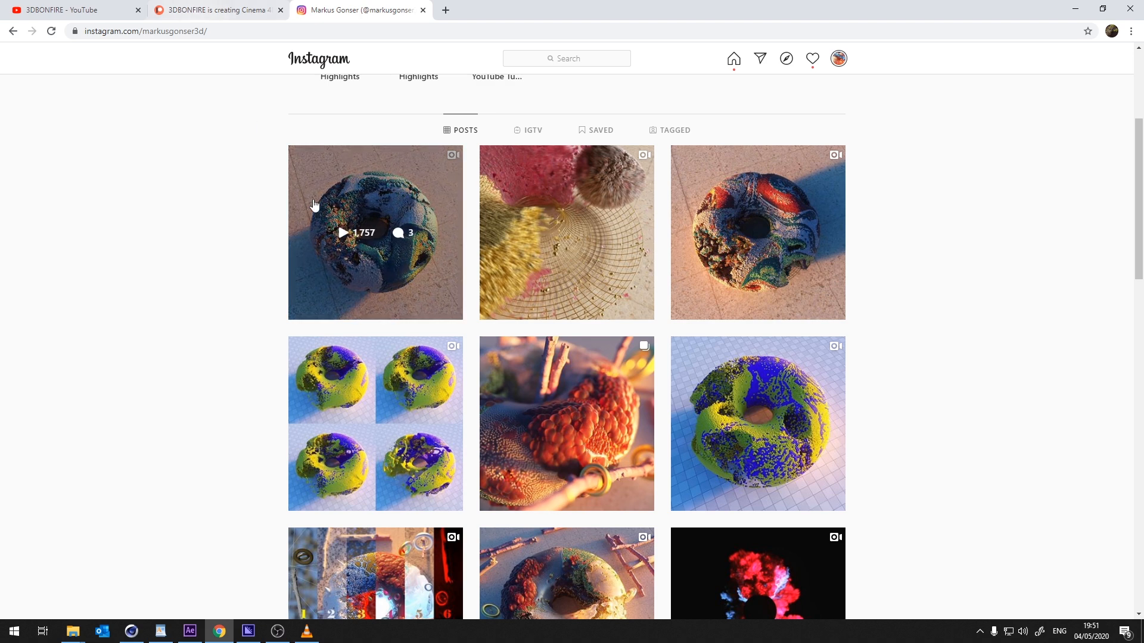
{"action": "left_click", "coordinate": [99, 10]}
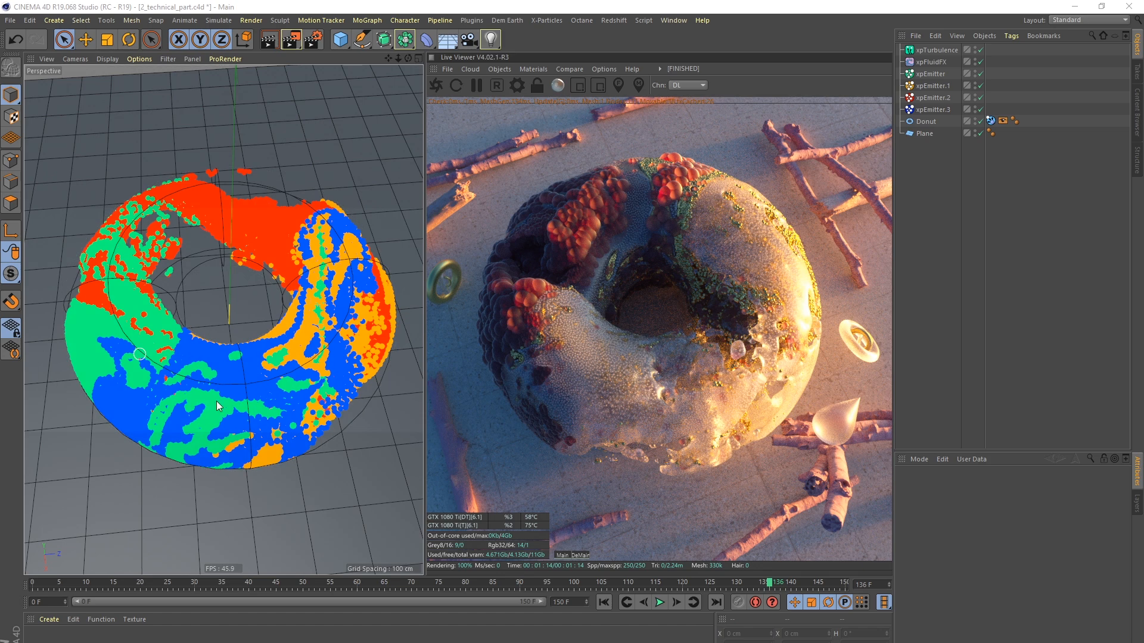
Step: In Cinema 4D, view the four-colour donut up close, and widen the viewport beside the Live Viewer in the lookdev scene
{"action": "scroll", "coordinate": [236, 364], "scroll_direction": "up", "scroll_amount": 2}
{"action": "mouse_move", "coordinate": [235, 361]}
{"action": "left_mouse_down", "text": "alt"}
{"action": "mouse_move", "coordinate": [220, 369]}
{"action": "mouse_move", "coordinate": [238, 367]}
{"action": "left_mouse_up", "text": "alt"}
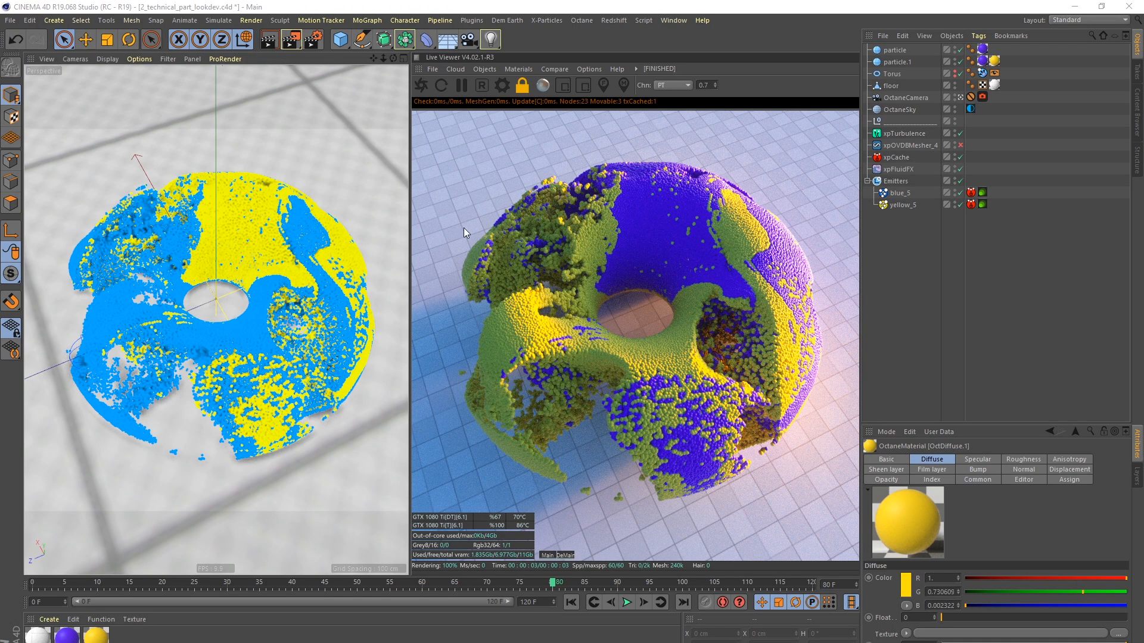
{"action": "left_click_drag", "start_coordinate": [410, 295], "coordinate": [437, 292]}
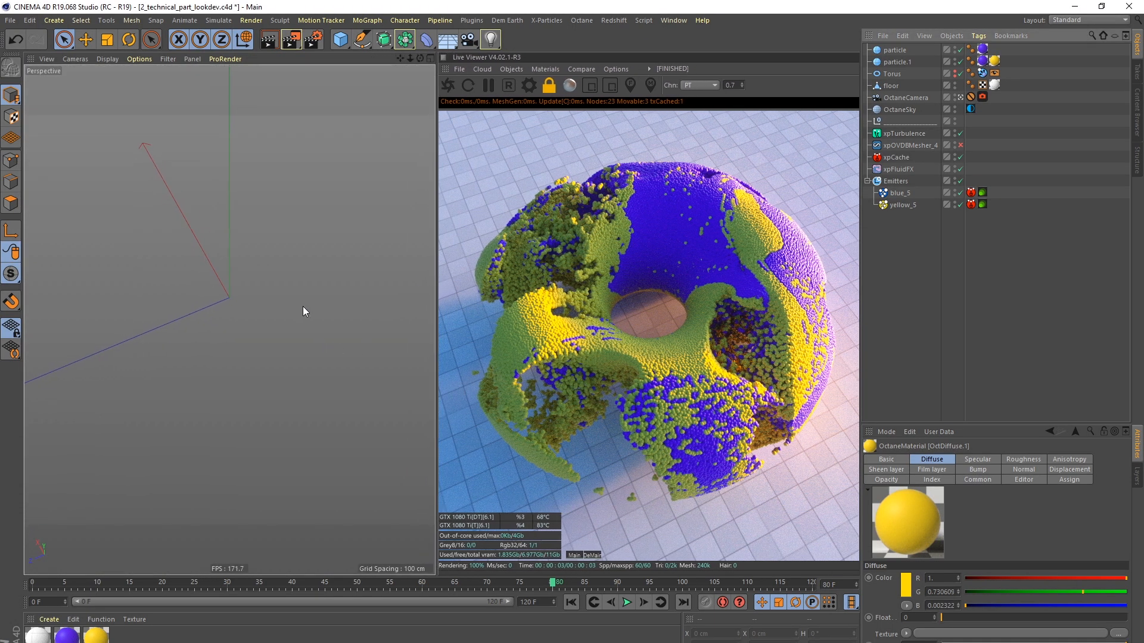
{"action": "left_click", "coordinate": [240, 319]}
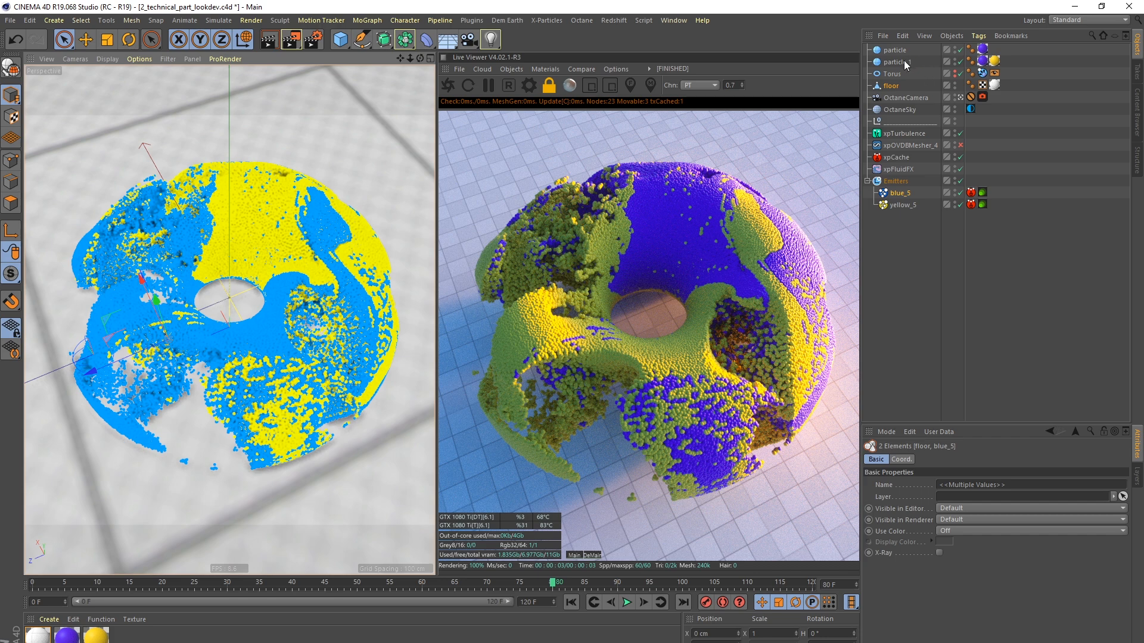
Step: Examine the blue_5 emitter, its Octane object tag's particle rendering settings, and the sphere named particle
{"action": "left_click", "coordinate": [896, 182]}
{"action": "left_click", "coordinate": [902, 194]}
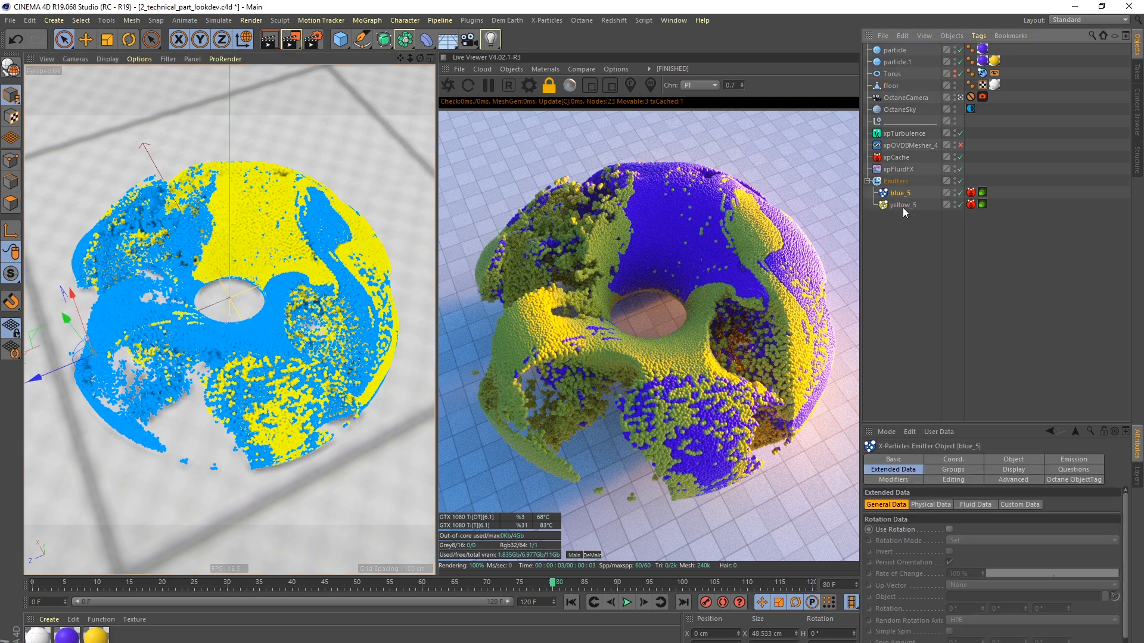
{"action": "left_click", "coordinate": [959, 205]}
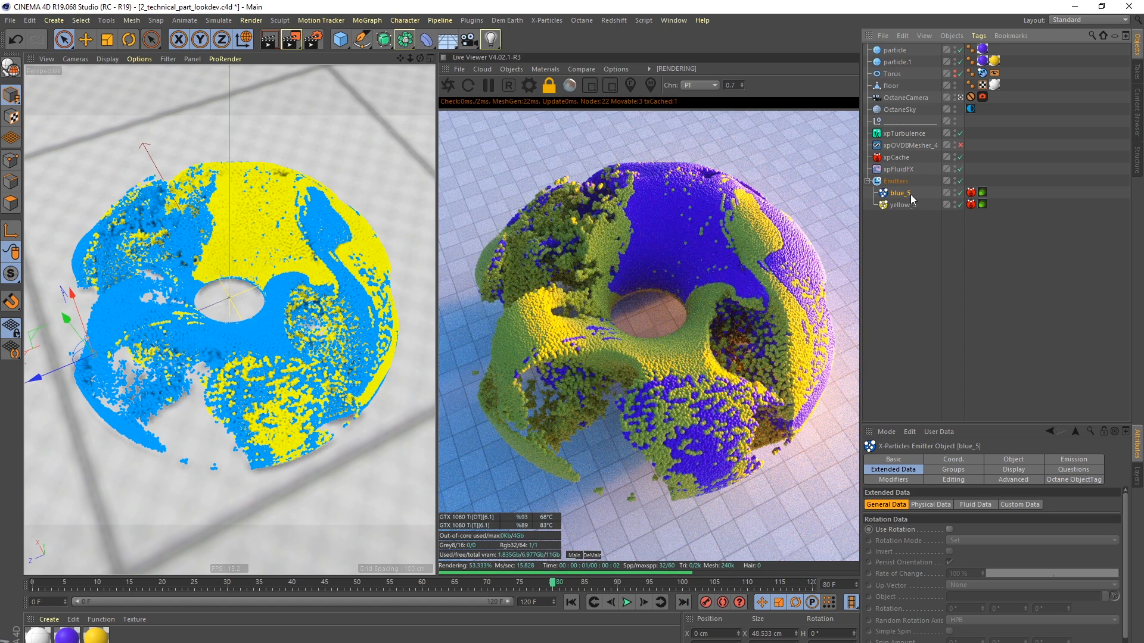
{"action": "left_click", "coordinate": [982, 193]}
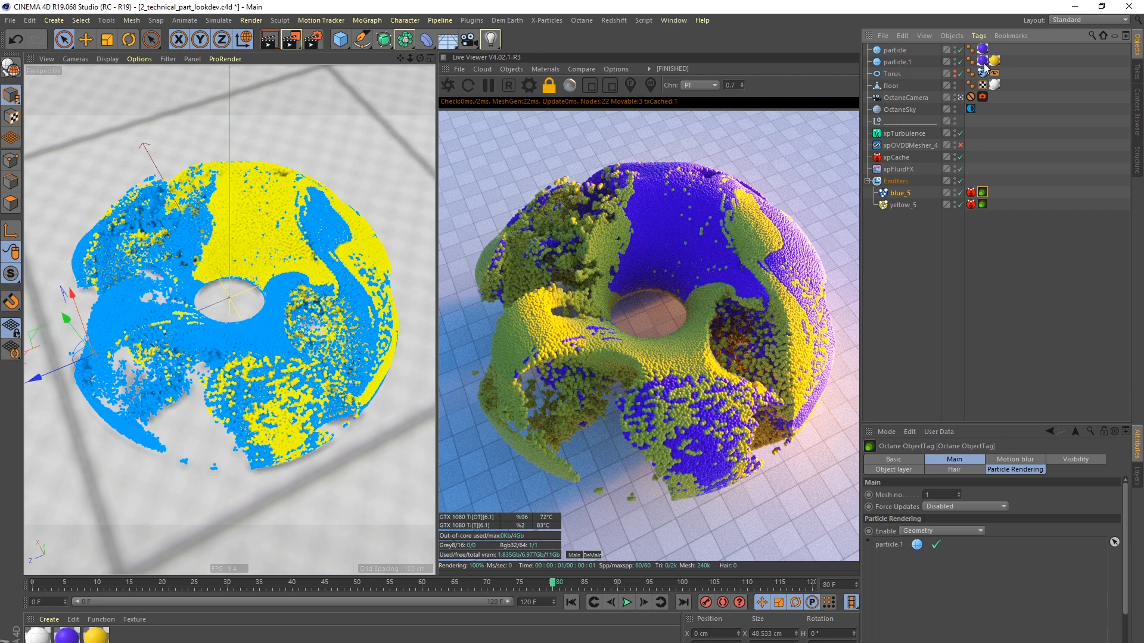
{"action": "left_click", "coordinate": [894, 50]}
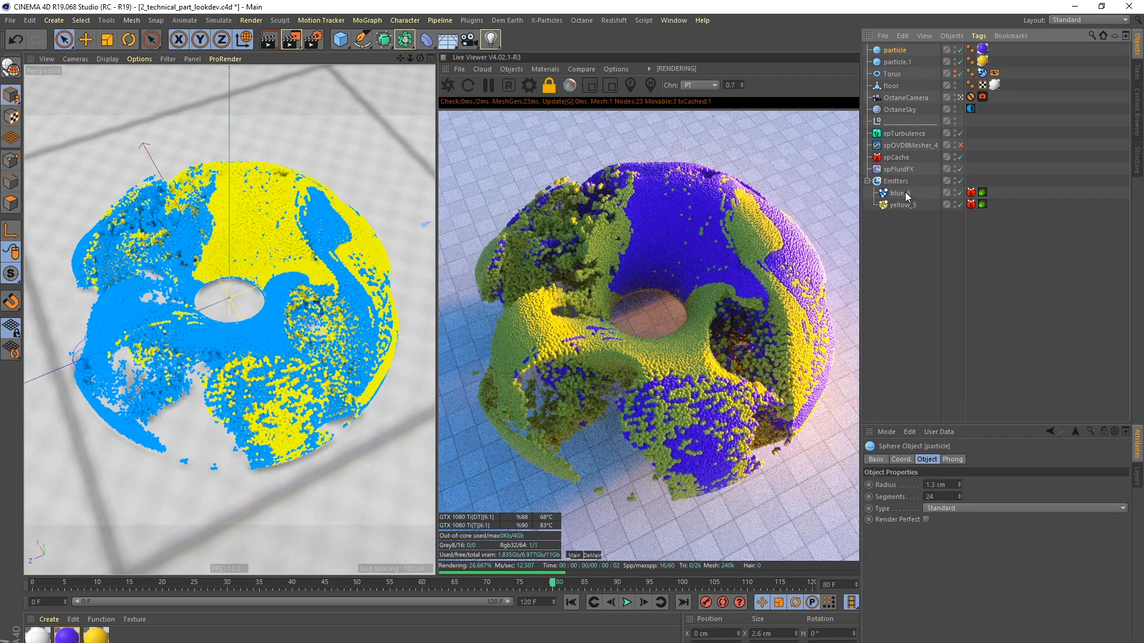
Step: Check the blue_5 emitter's cache and Octane object tags, and the material tag on the particle.1 sphere
{"action": "left_click", "coordinate": [904, 194]}
{"action": "left_click", "coordinate": [972, 193]}
{"action": "left_click", "coordinate": [983, 194]}
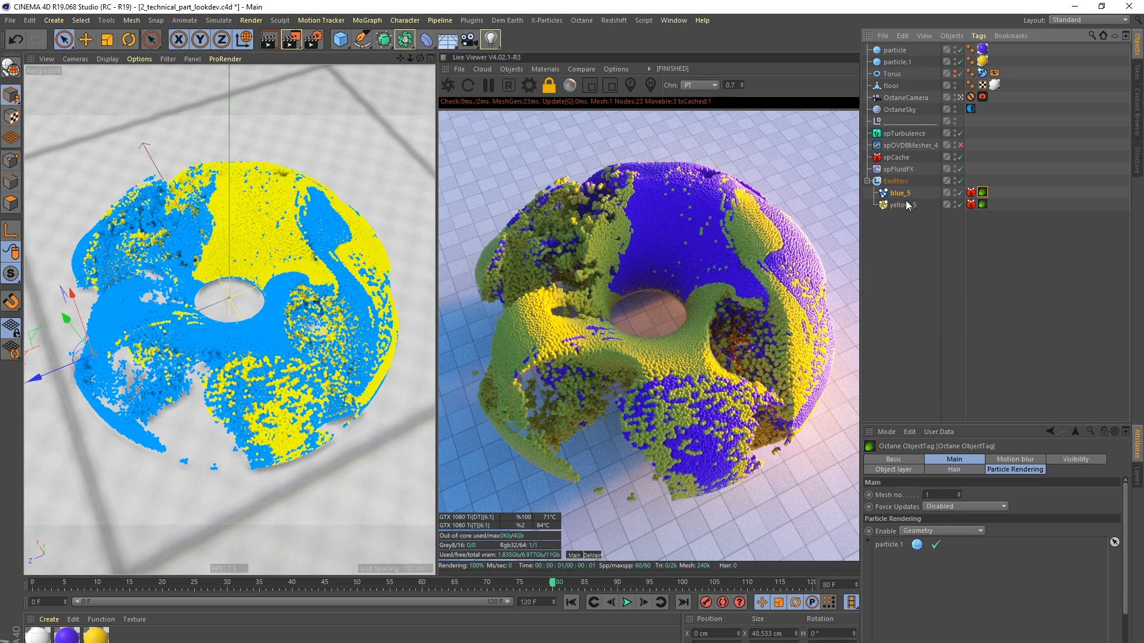
{"action": "left_click", "coordinate": [982, 61]}
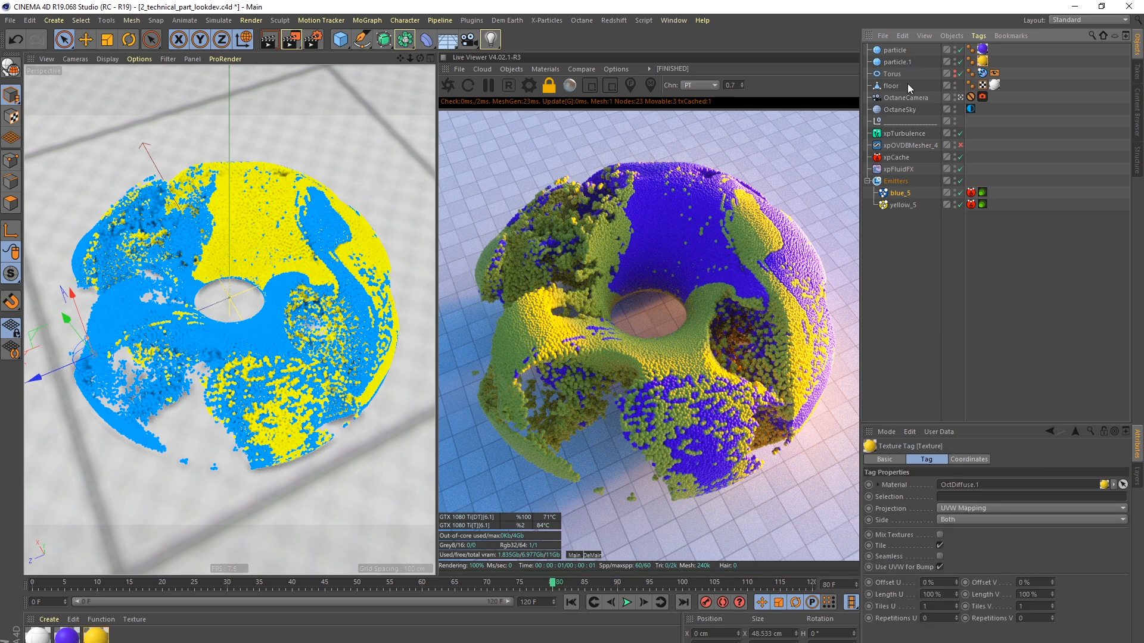
Step: Check the yellow_5 emitter's cache and Octane object tags, and the material tag on the particle sphere
{"action": "left_click", "coordinate": [971, 204]}
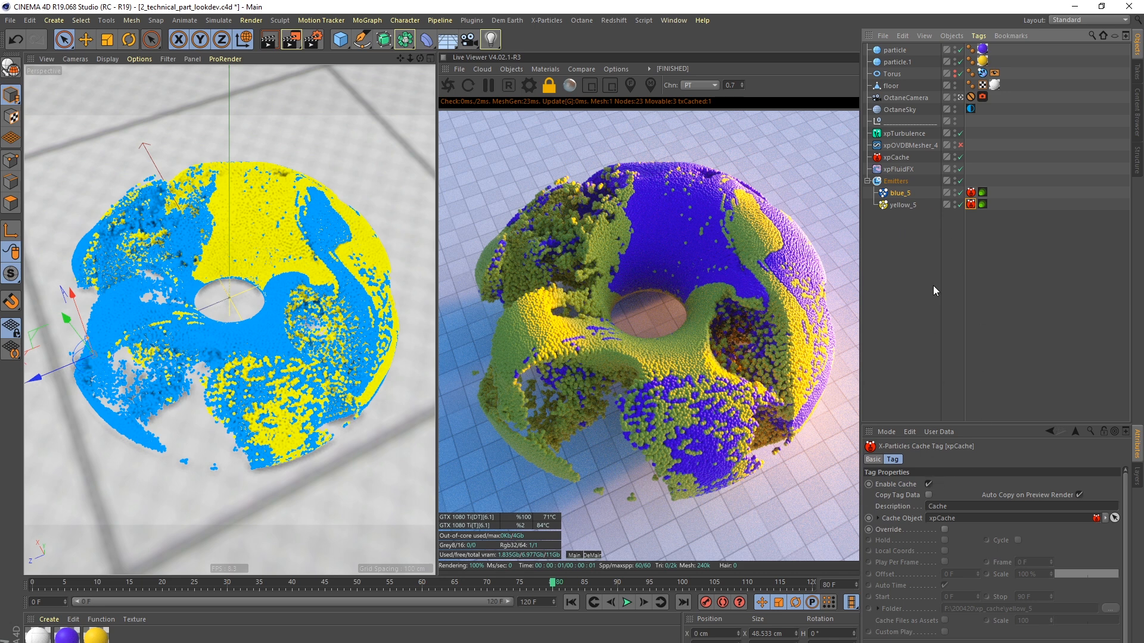
{"action": "left_click", "coordinate": [982, 204]}
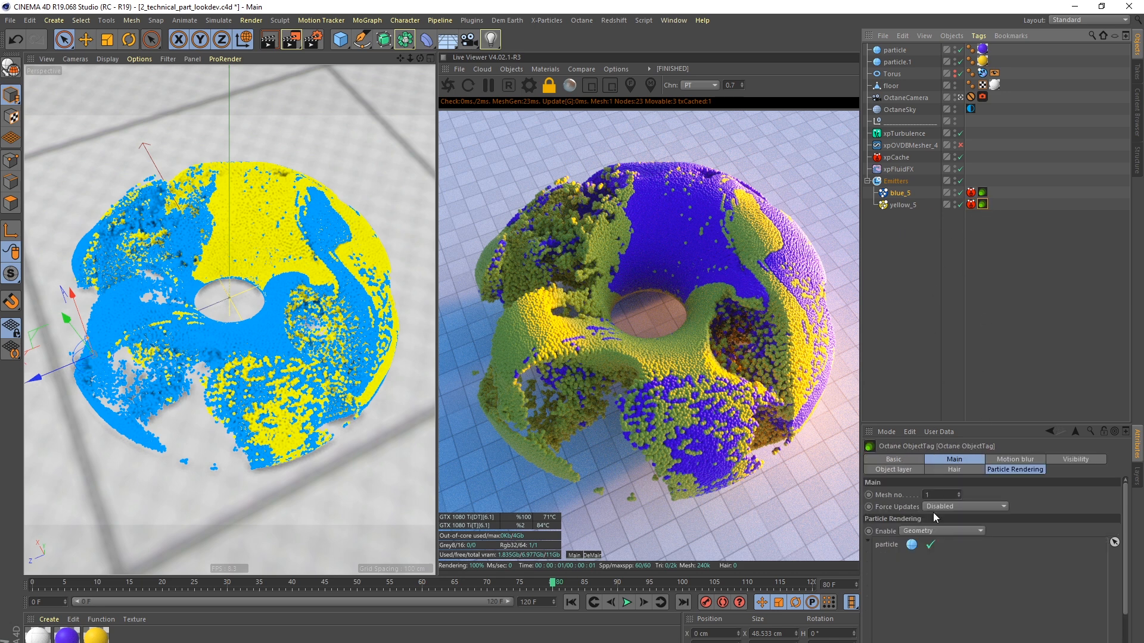
{"action": "left_click", "coordinate": [982, 49]}
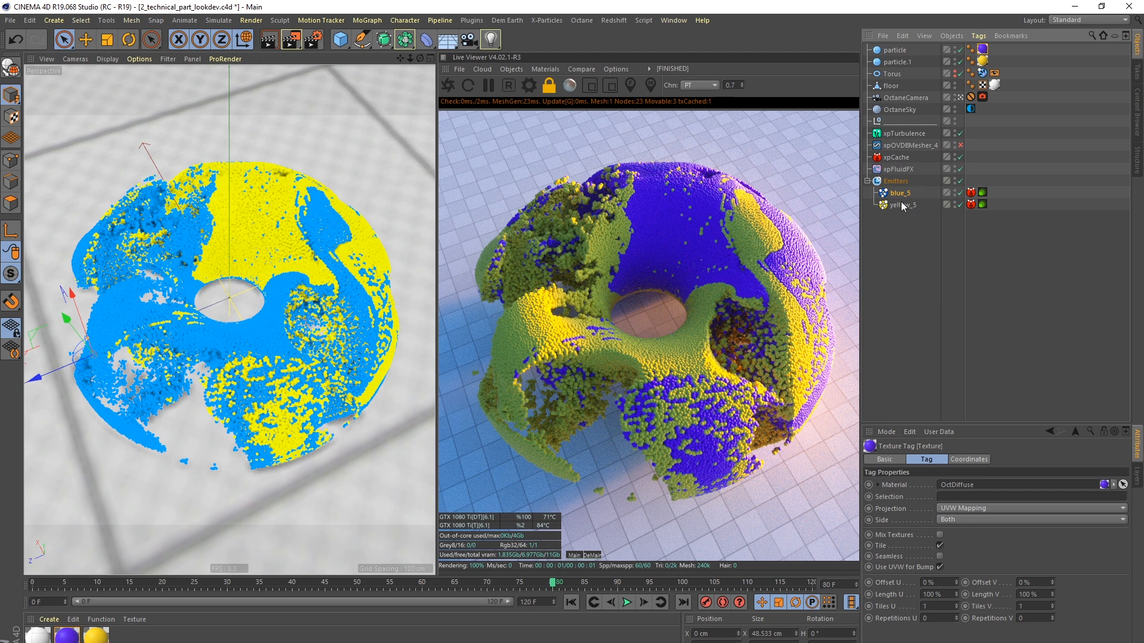
Step: Set the radius of the particle sphere to 2 cm
{"action": "left_click", "coordinate": [895, 50]}
{"action": "double_click", "coordinate": [932, 485]}
{"action": "type", "text": "2"}
{"action": "key", "text": "Return"}
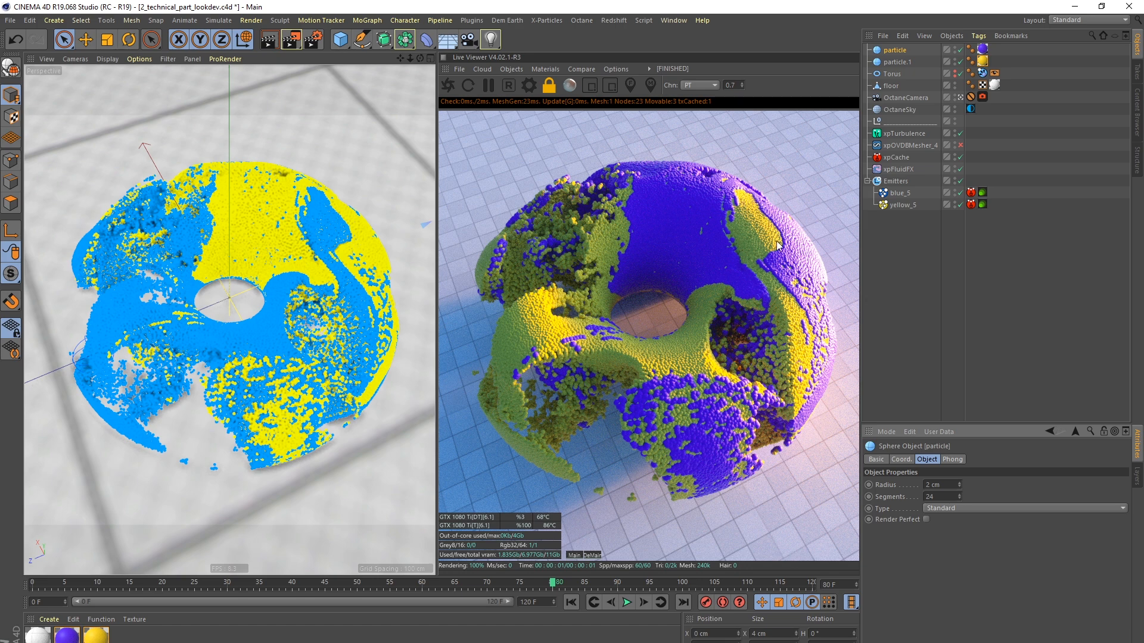
Step: Try a radius of 5 cm on the particle sphere, and set it back to 2 cm
{"action": "double_click", "coordinate": [940, 485]}
{"action": "type", "text": "5"}
{"action": "key", "text": "Return"}
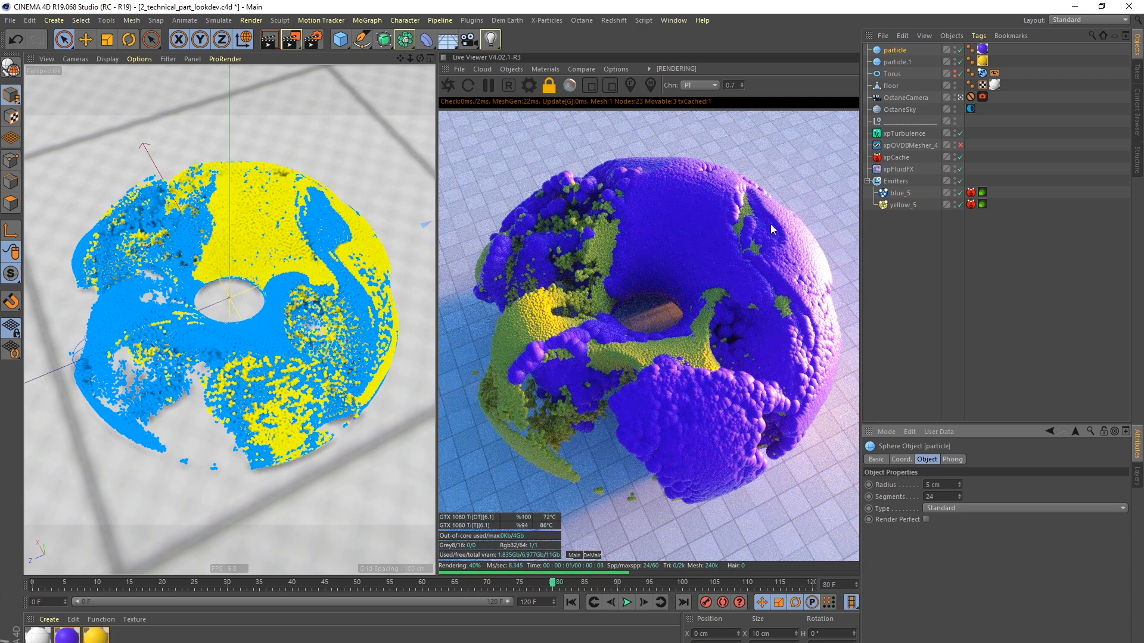
{"action": "type", "text": "2"}
{"action": "key", "text": "Return"}
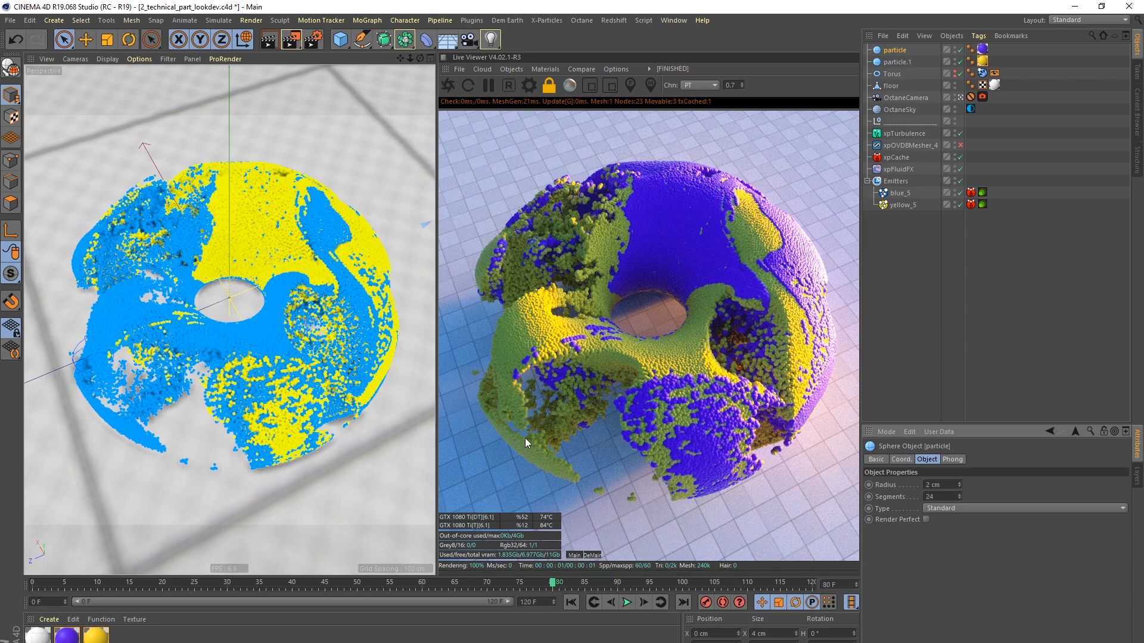
Step: Change the purple OctDiffuse material's type to Specular and set its roughness float to 0.8
{"action": "double_click", "coordinate": [67, 635]}
{"action": "left_click", "coordinate": [258, 207]}
{"action": "left_click", "coordinate": [256, 243]}
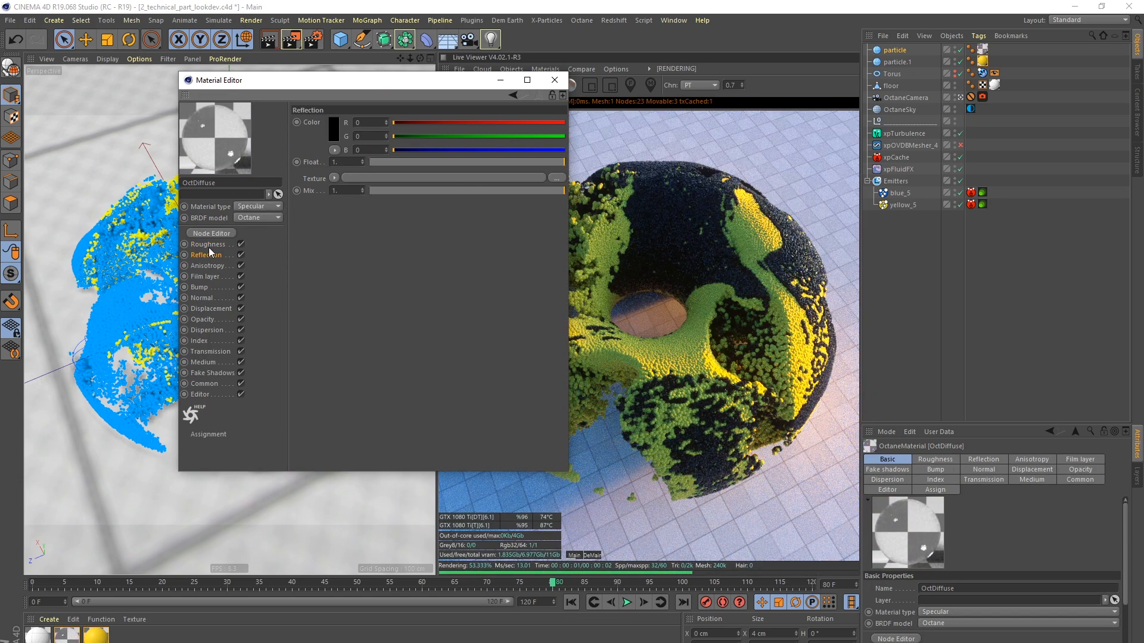
{"action": "left_click", "coordinate": [331, 162]}
{"action": "type", "text": "0.8"}
{"action": "key", "text": "Return"}
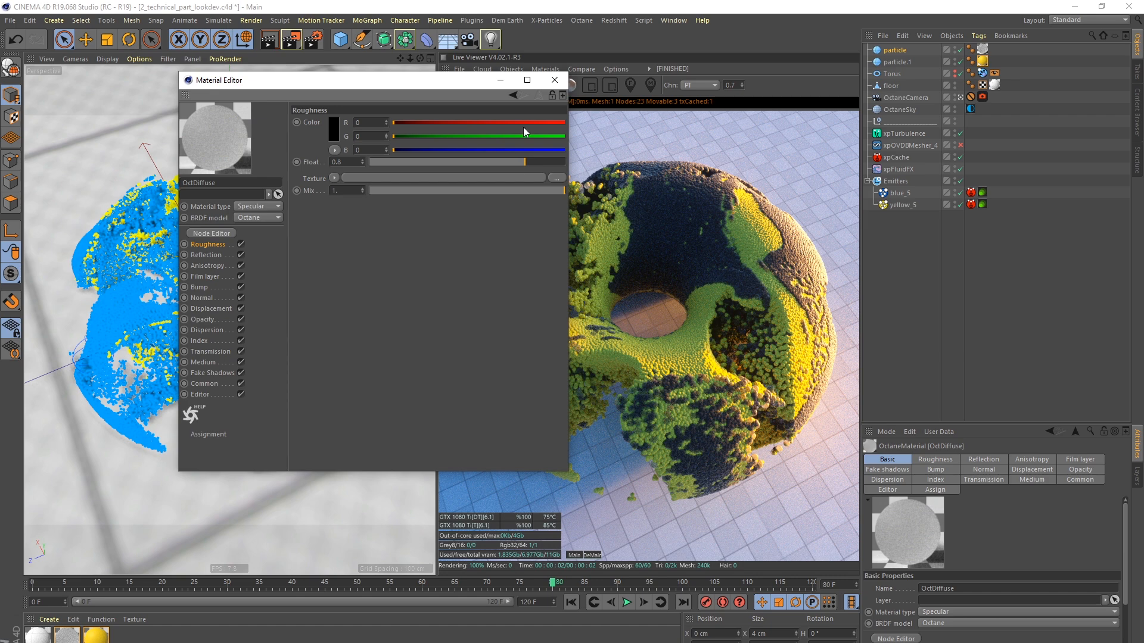
{"action": "left_click", "coordinate": [554, 81]}
Step: In the Octane pathtracing kernel settings, set both the diffuse depth and the specular depth to 8
{"action": "left_click", "coordinate": [528, 85]}
{"action": "left_click_drag", "start_coordinate": [118, 7], "coordinate": [383, 92]}
{"action": "left_click", "coordinate": [267, 122]}
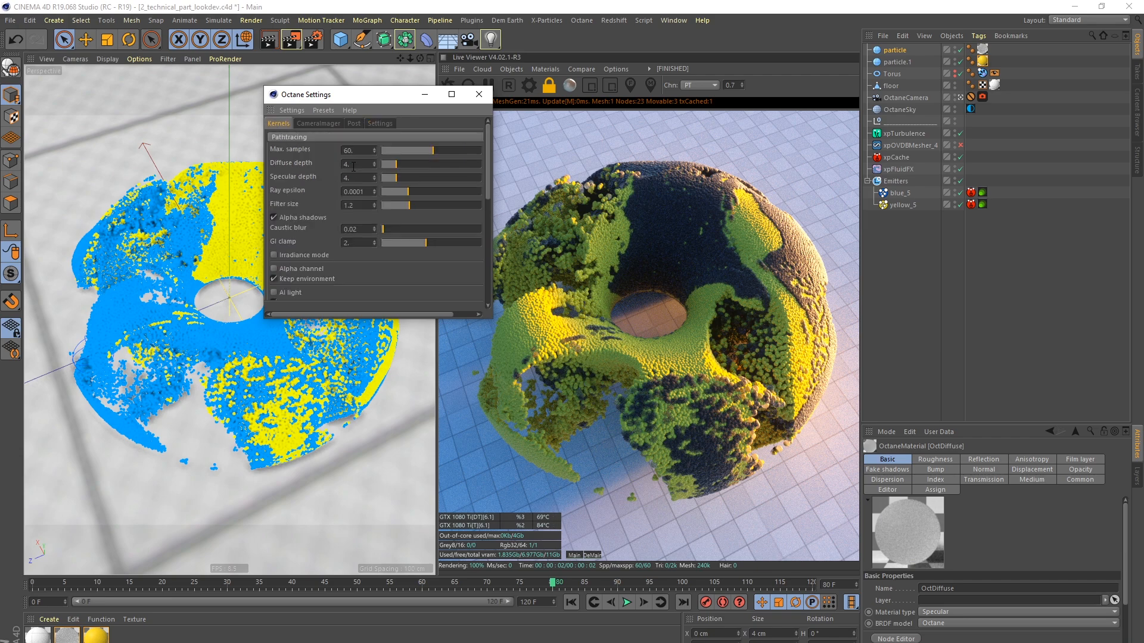
{"action": "mouse_move", "coordinate": [352, 177]}
{"action": "left_mouse_down"}
{"action": "mouse_move", "coordinate": [334, 185]}
{"action": "mouse_move", "coordinate": [340, 172]}
{"action": "left_mouse_up"}
{"action": "type", "text": "8"}
{"action": "key", "text": "Return"}
{"action": "type", "text": "8"}
{"action": "key", "text": "Return"}
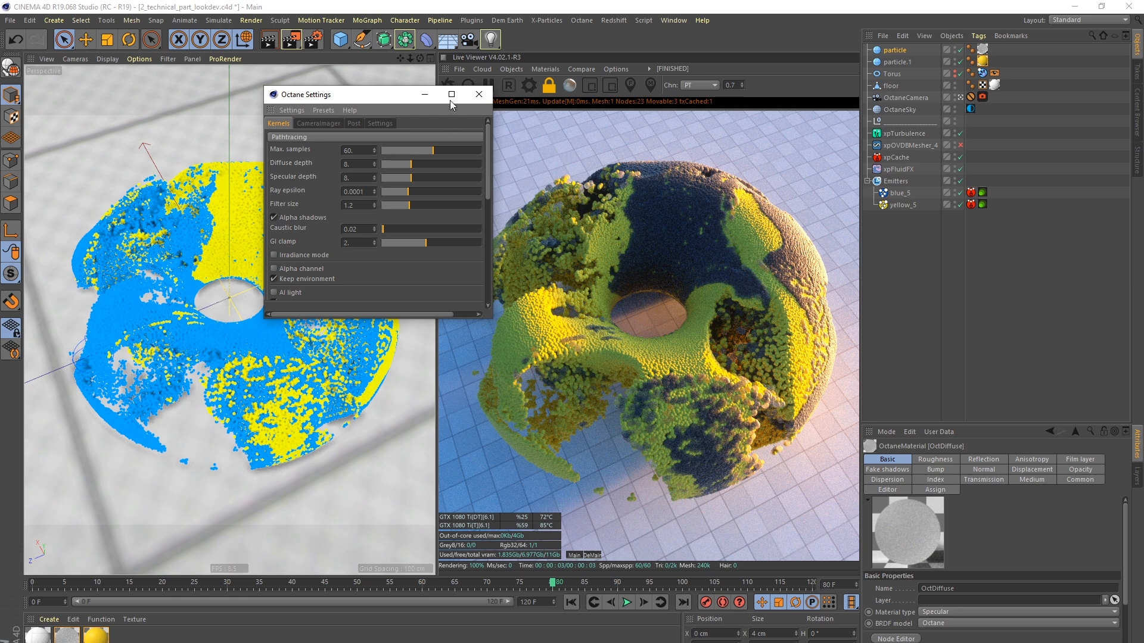
{"action": "left_click", "coordinate": [479, 94]}
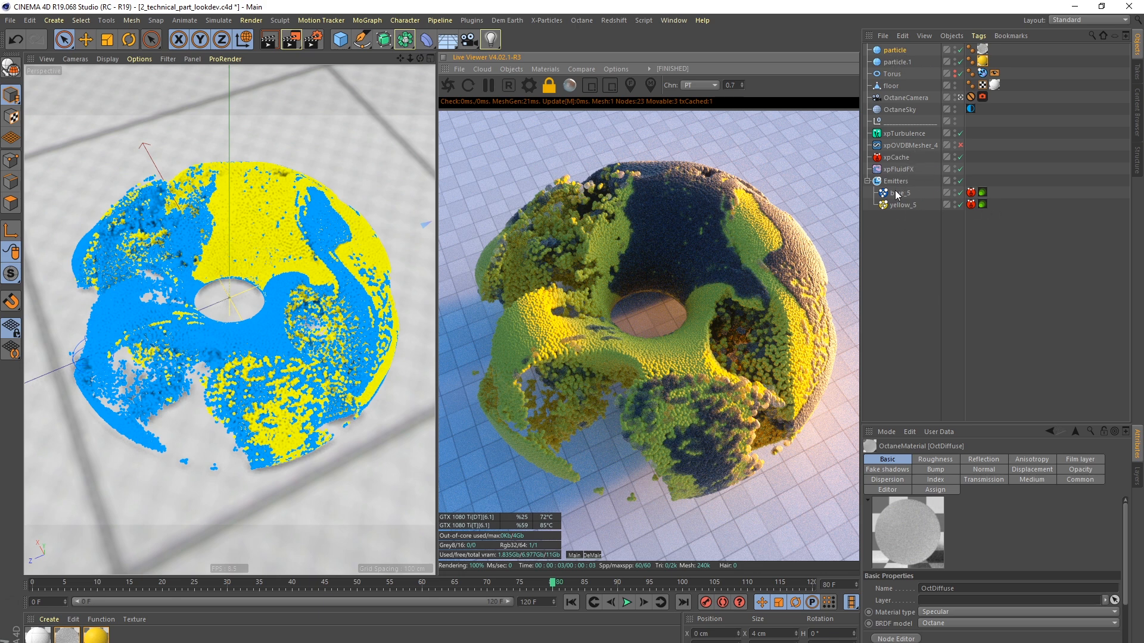
Step: Hide the OctaneSky object in both the editor and the renderer
{"action": "left_click", "coordinate": [906, 110]}
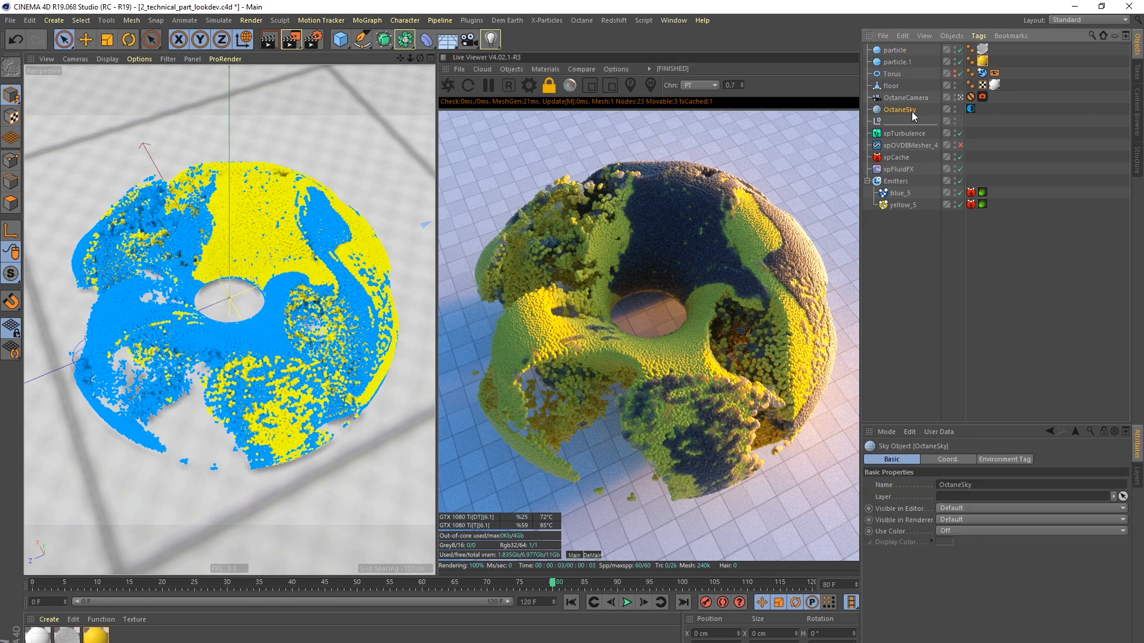
{"action": "left_click", "coordinate": [954, 108], "text": "alt"}
{"action": "left_click", "coordinate": [956, 112], "text": "alt"}
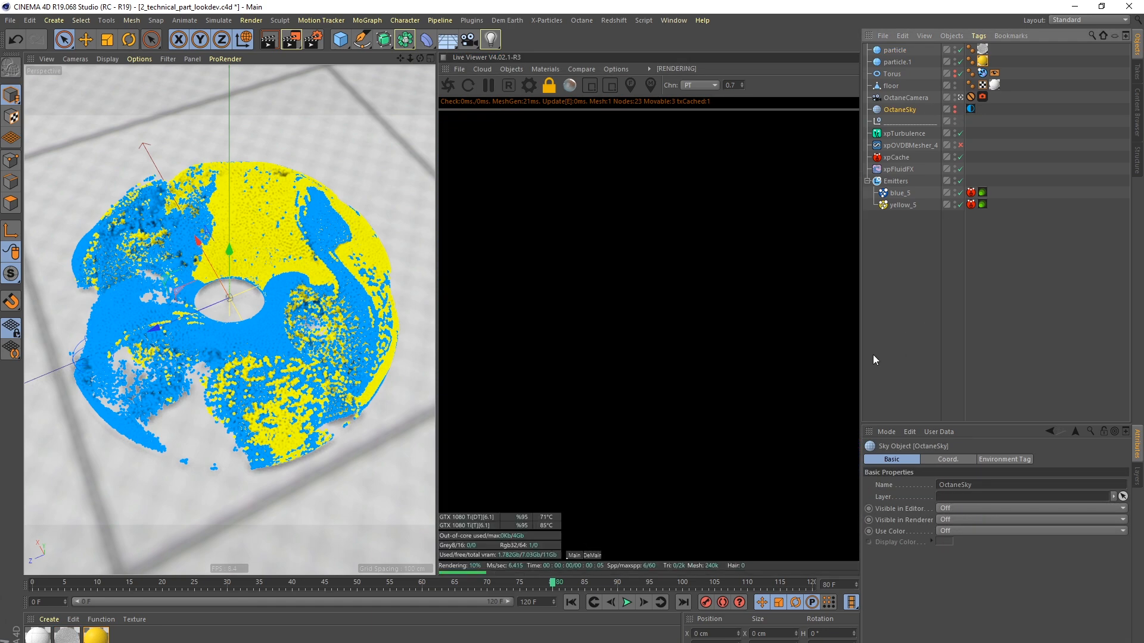
Step: Set Octane's default environment colour to white, with a value of 100%
{"action": "left_click", "coordinate": [529, 87]}
{"action": "left_click", "coordinate": [142, 53]}
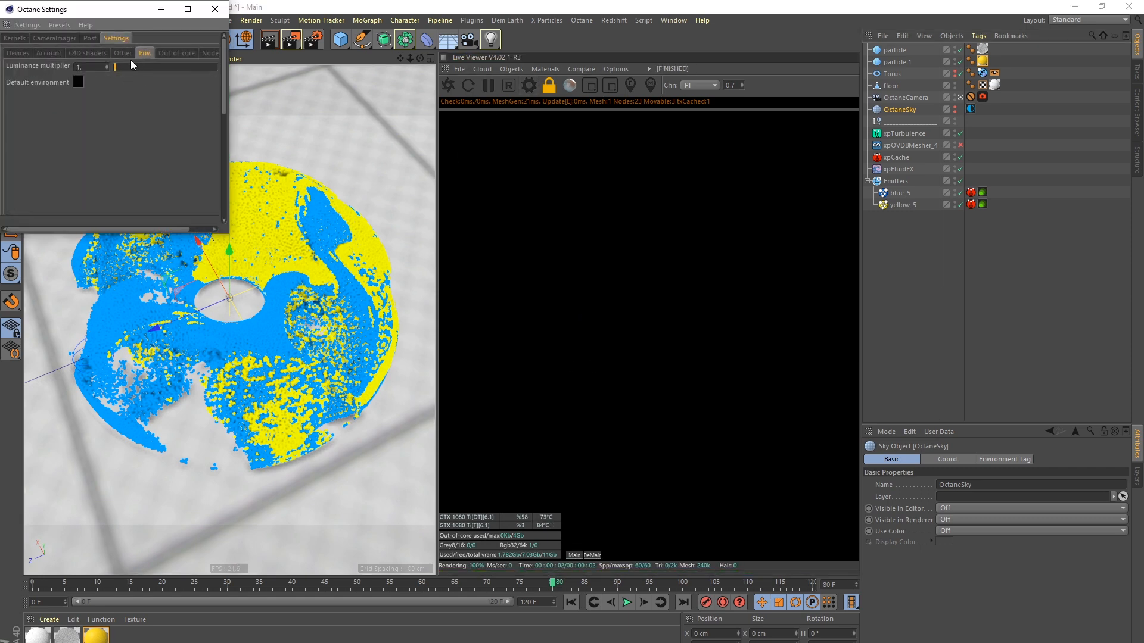
{"action": "left_click", "coordinate": [79, 84]}
{"action": "left_click_drag", "start_coordinate": [97, 106], "coordinate": [187, 106]}
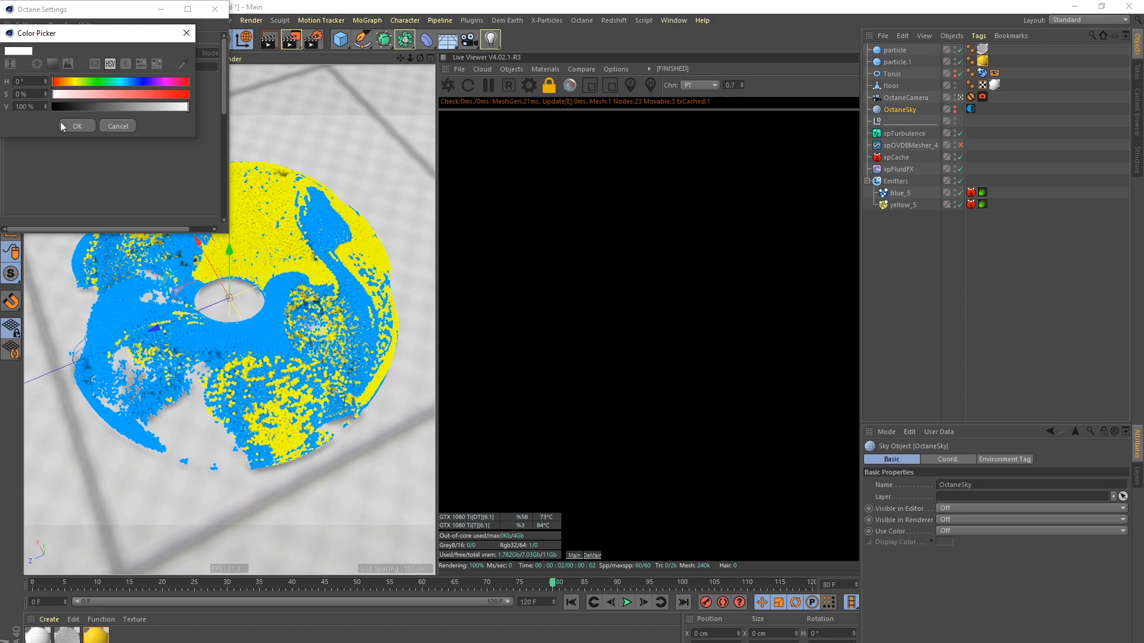
{"action": "left_click", "coordinate": [75, 124]}
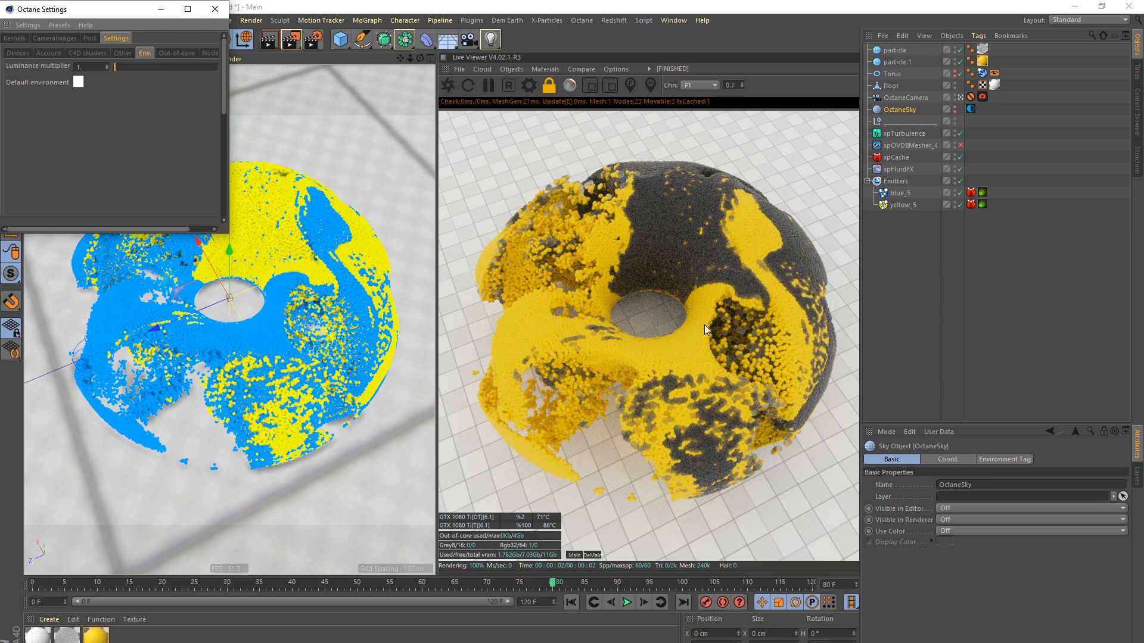
Step: Set Octane's default environment colour back to black and make the OctaneSky visible again
{"action": "left_click", "coordinate": [79, 84]}
{"action": "left_click_drag", "start_coordinate": [79, 106], "coordinate": [49, 106]}
{"action": "left_click", "coordinate": [81, 123]}
{"action": "left_click", "coordinate": [214, 11]}
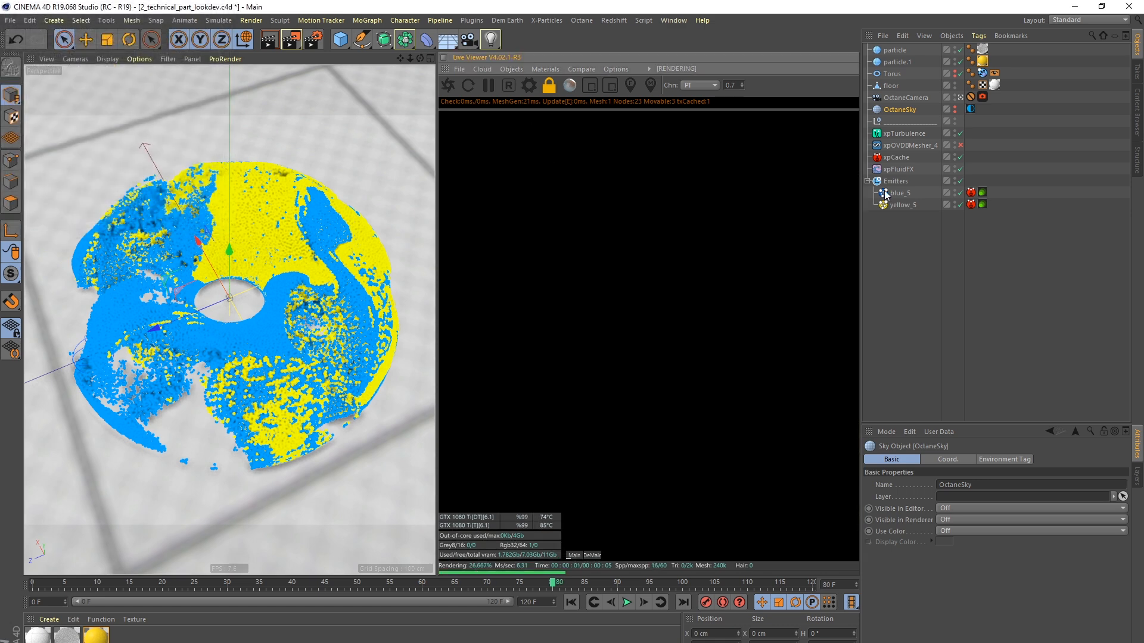
{"action": "left_click", "coordinate": [954, 108]}
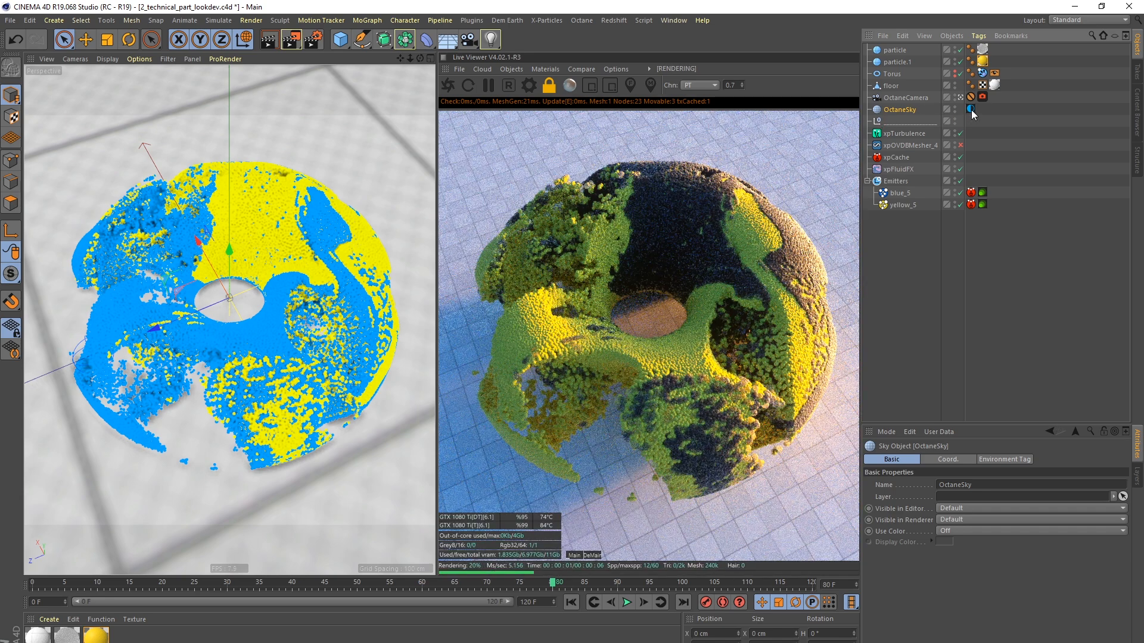
Step: View the OctaneSky's environment tag, add a second Octane HDRI environment, and open its ImageTexture shader
{"action": "left_click", "coordinate": [970, 109]}
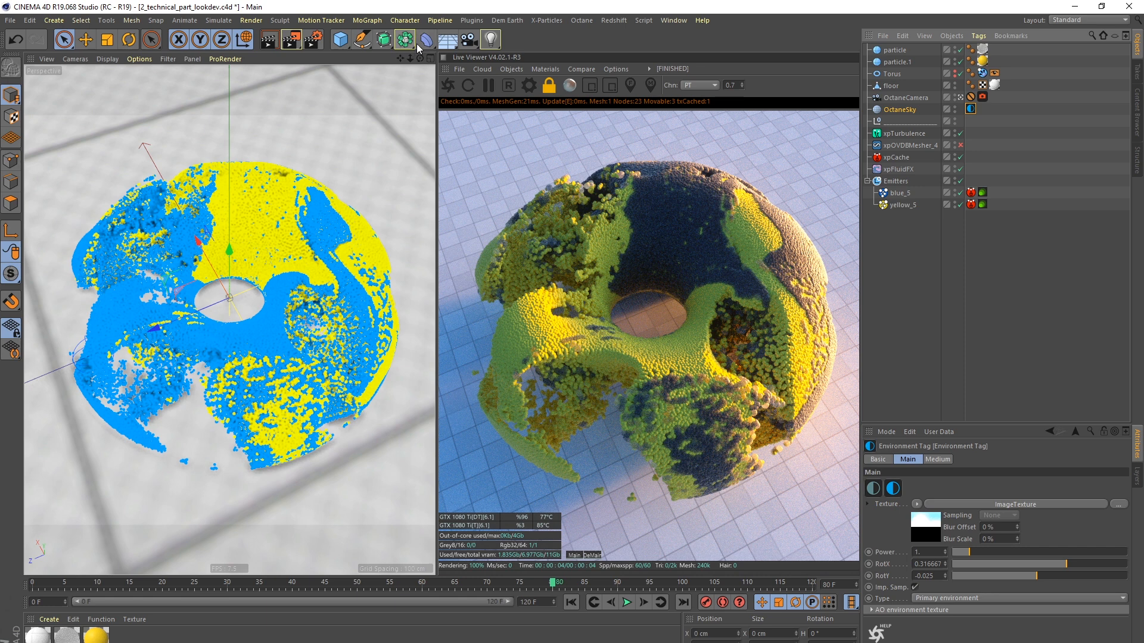
{"action": "left_click", "coordinate": [511, 69]}
{"action": "left_click", "coordinate": [531, 106]}
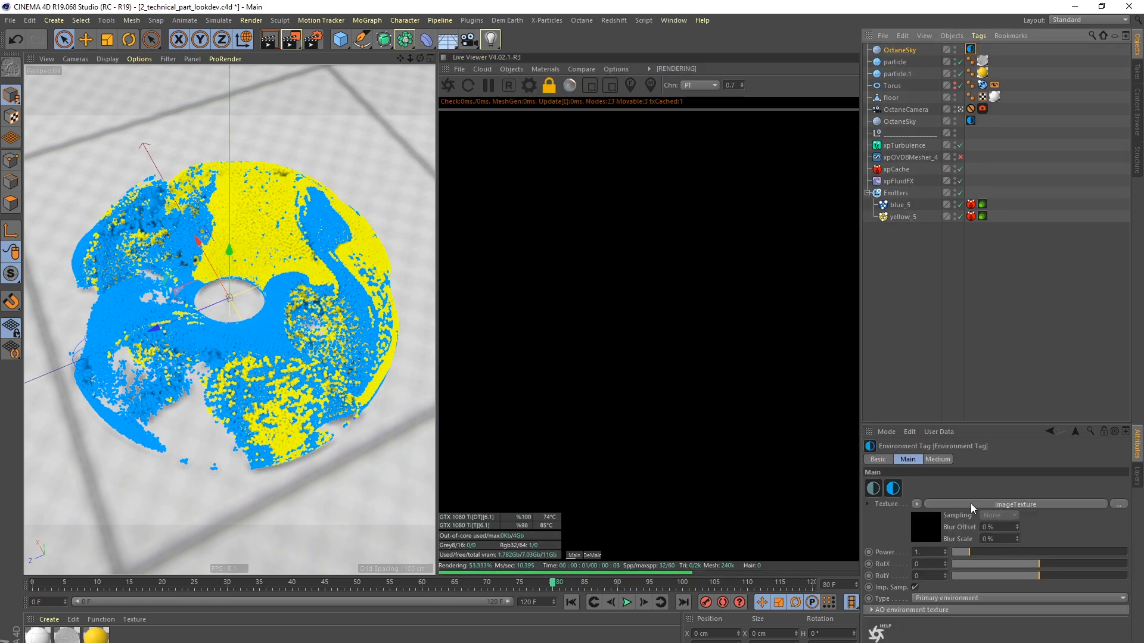
{"action": "left_click", "coordinate": [995, 506]}
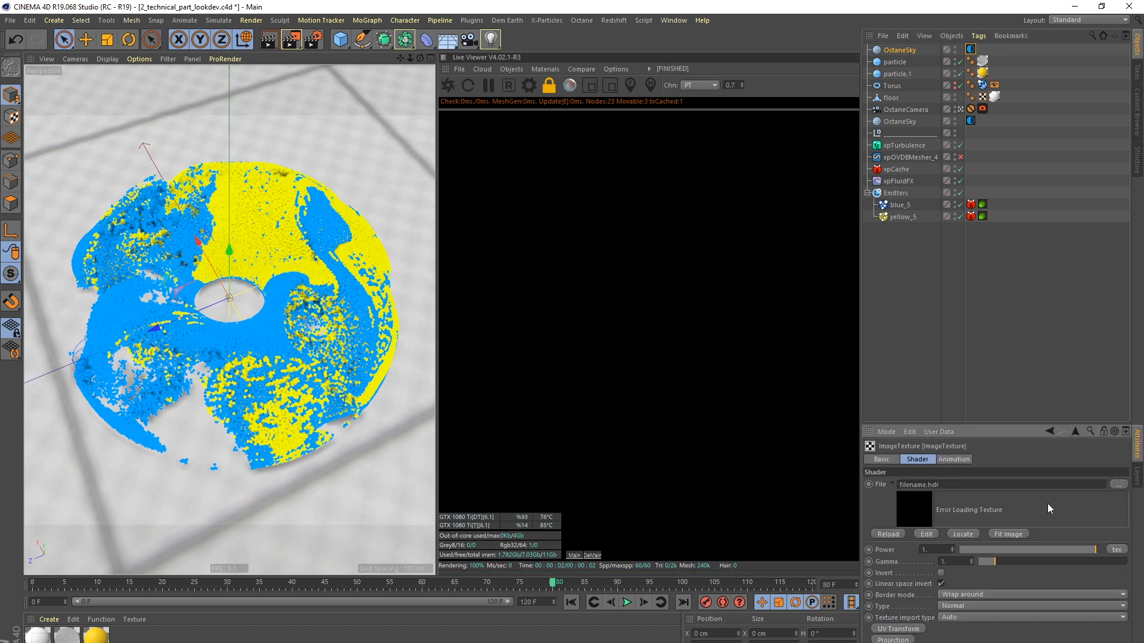
Step: Check the new OctaneSky's environment tag and delete that second sky
{"action": "left_click", "coordinate": [915, 50]}
{"action": "left_click", "coordinate": [970, 49]}
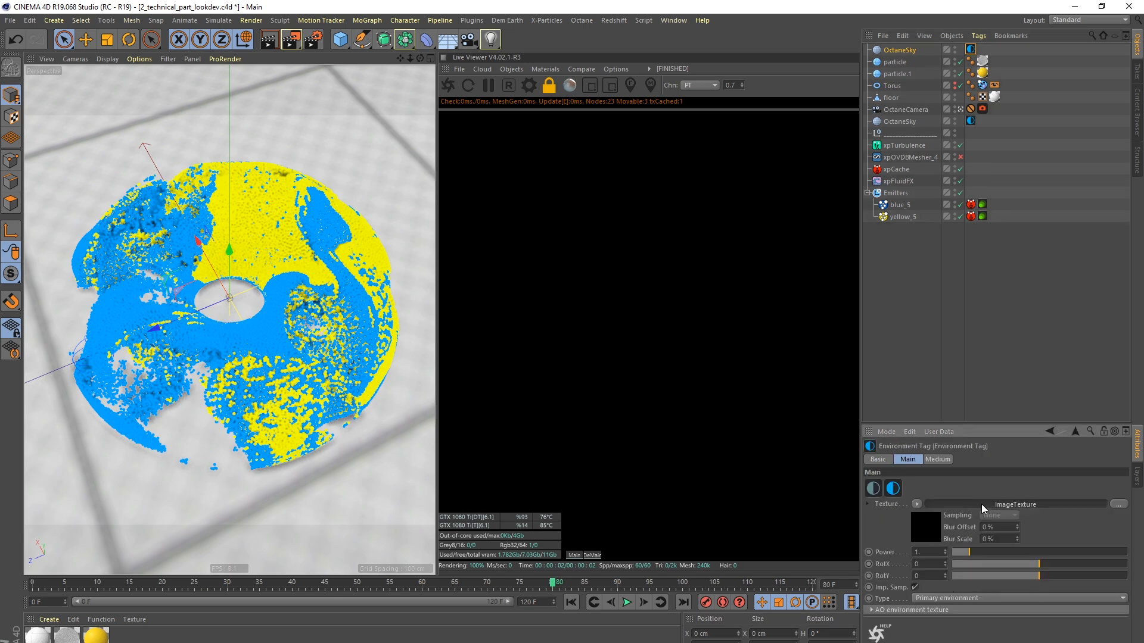
{"action": "left_click", "coordinate": [899, 50]}
{"action": "key", "text": "Delete"}
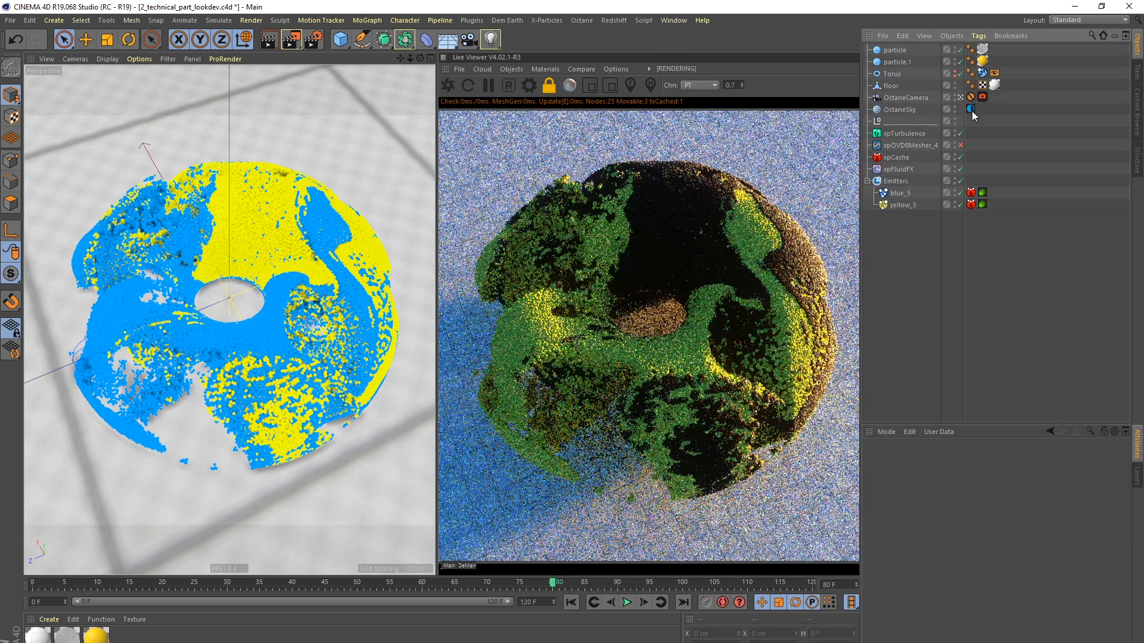
Step: Open the OctaneSky's ImageTexture shader and set both its power and gamma to 1
{"action": "left_click", "coordinate": [971, 111]}
{"action": "left_click", "coordinate": [991, 502]}
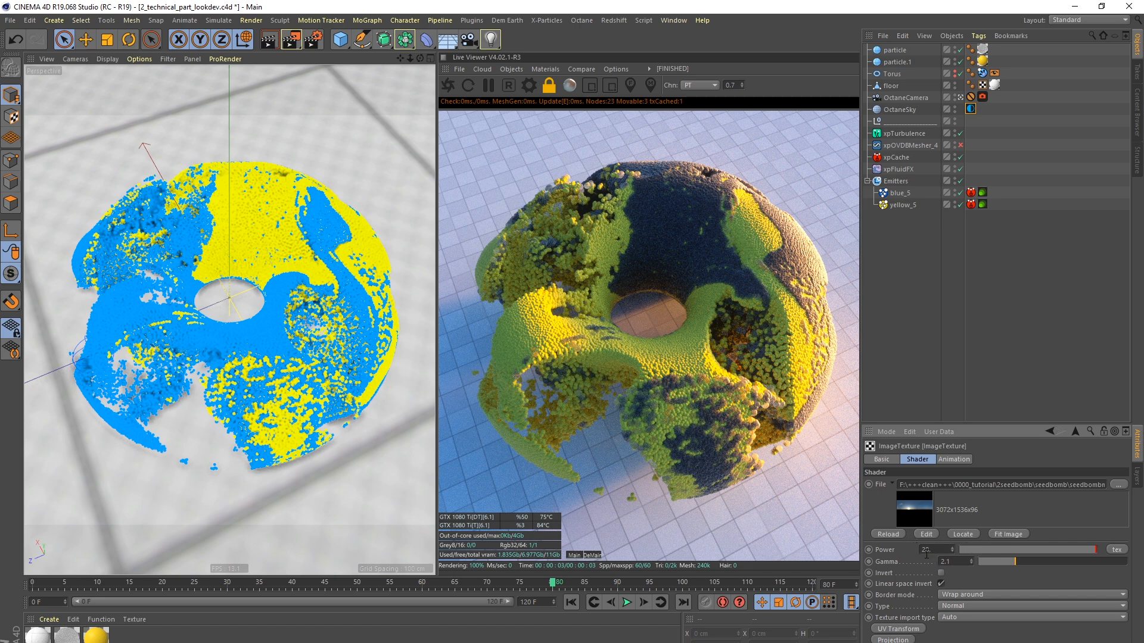
{"action": "left_click_drag", "start_coordinate": [936, 549], "coordinate": [916, 555]}
{"action": "type", "text": "1"}
{"action": "key", "text": "Tab"}
{"action": "type", "text": "1"}
{"action": "key", "text": "Return"}
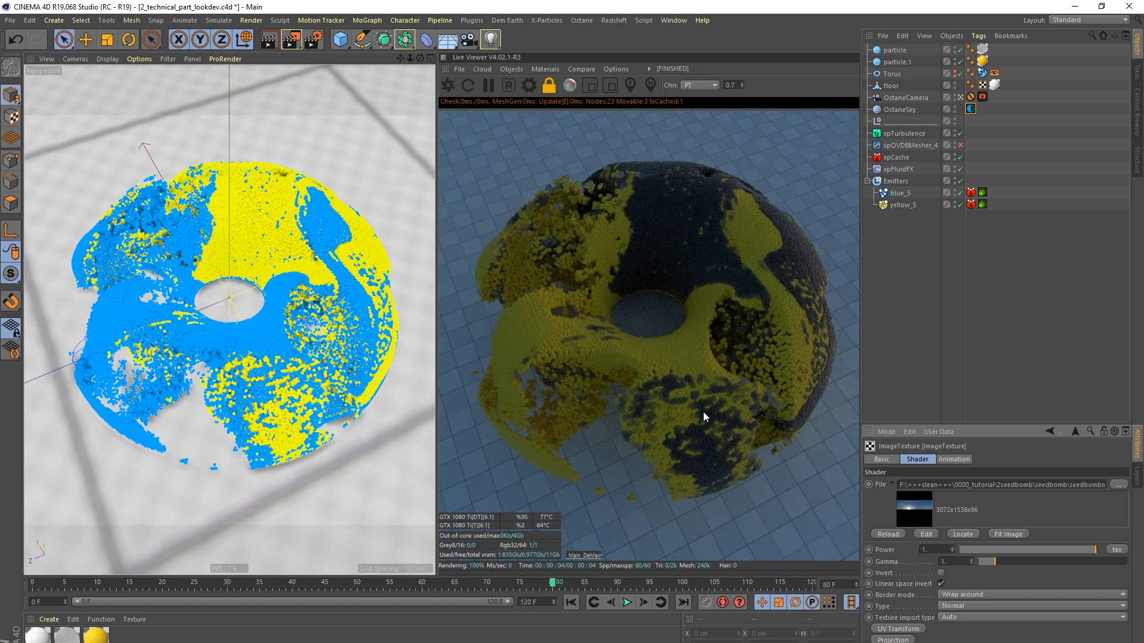
Step: Set the sky texture's power to 20 and its gamma to 1.5
{"action": "double_click", "coordinate": [936, 548]}
{"action": "type", "text": "20"}
{"action": "key", "text": "Return"}
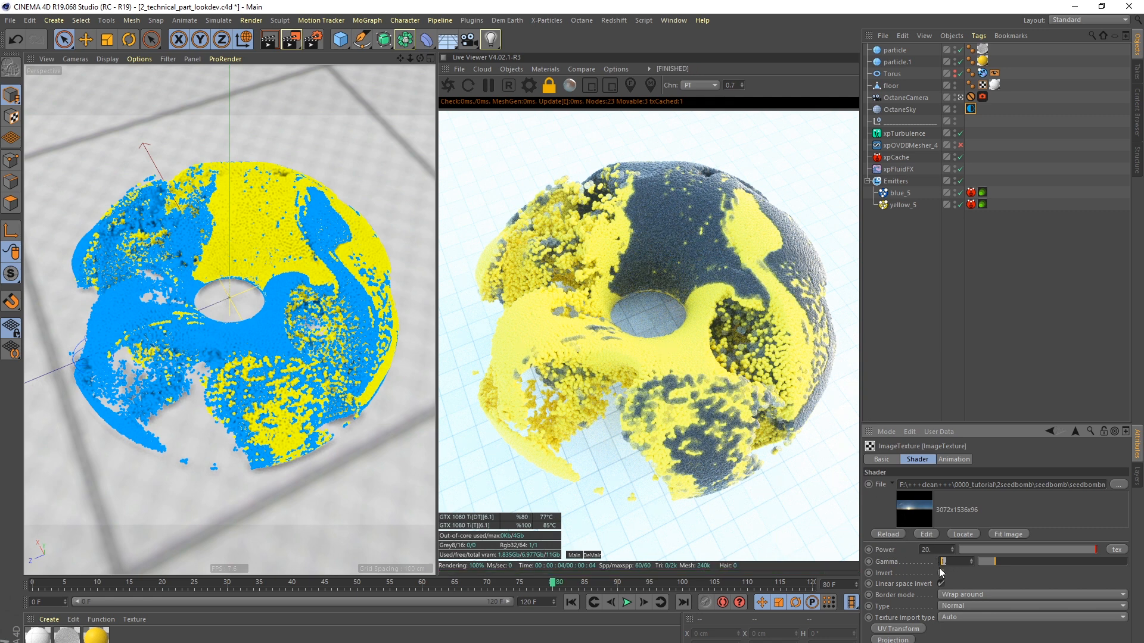
{"action": "type", "text": ".5"}
{"action": "key", "text": "Return"}
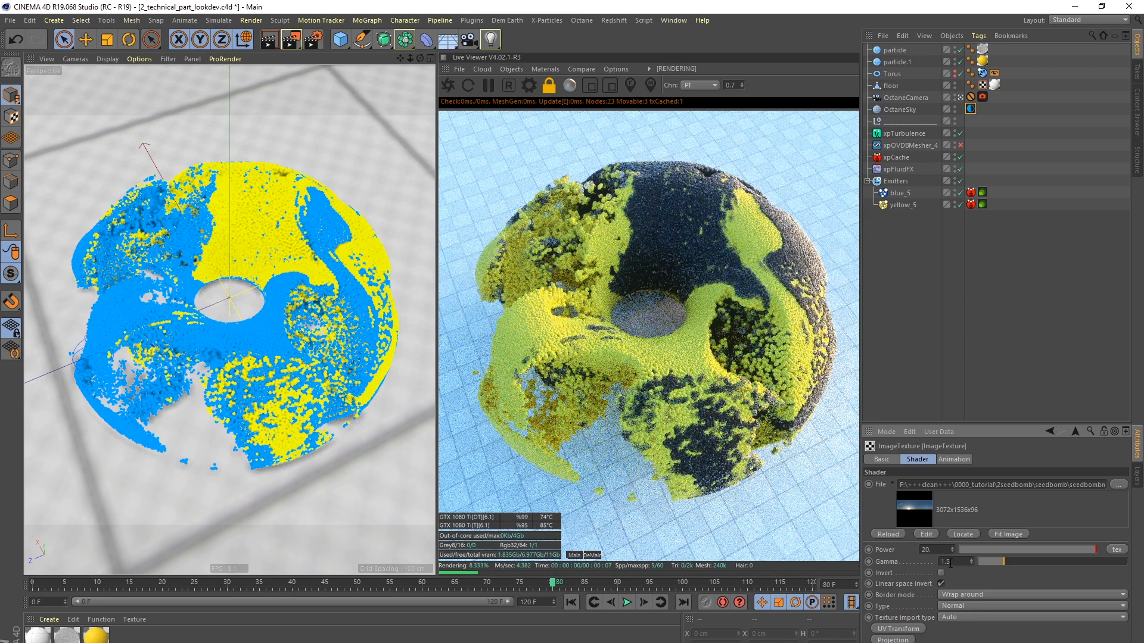
Step: Try a gamma of 2 on the sky texture, and settle on 2.1
{"action": "double_click", "coordinate": [944, 562]}
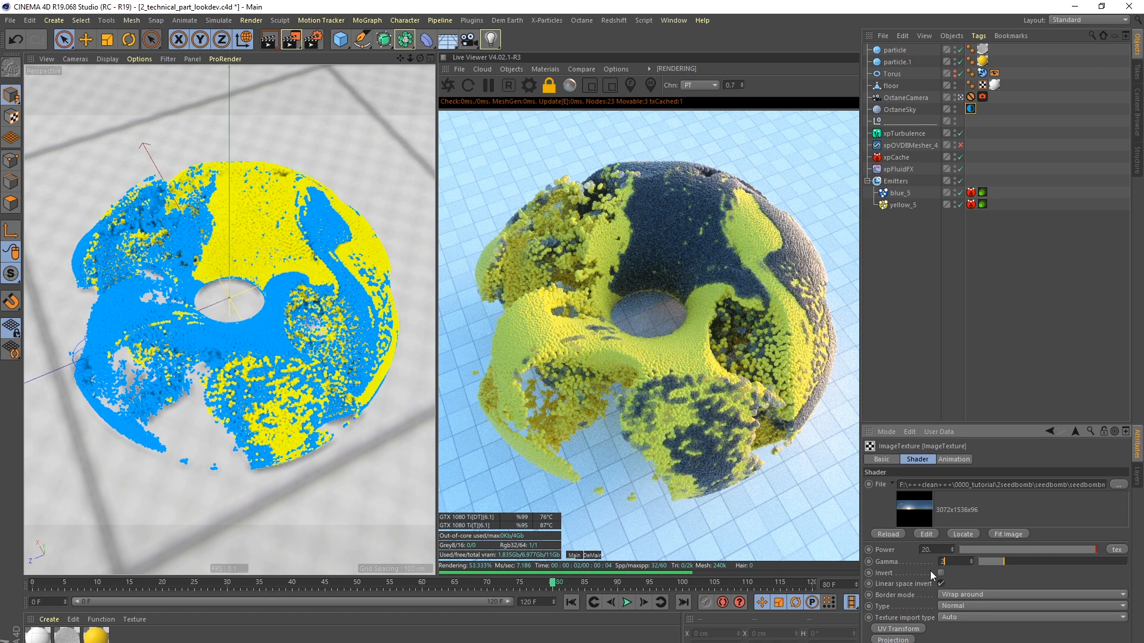
{"action": "type", "text": "2"}
{"action": "key", "text": "Return"}
{"action": "double_click", "coordinate": [945, 564]}
{"action": "type", "text": "2.1"}
{"action": "key", "text": "Return"}
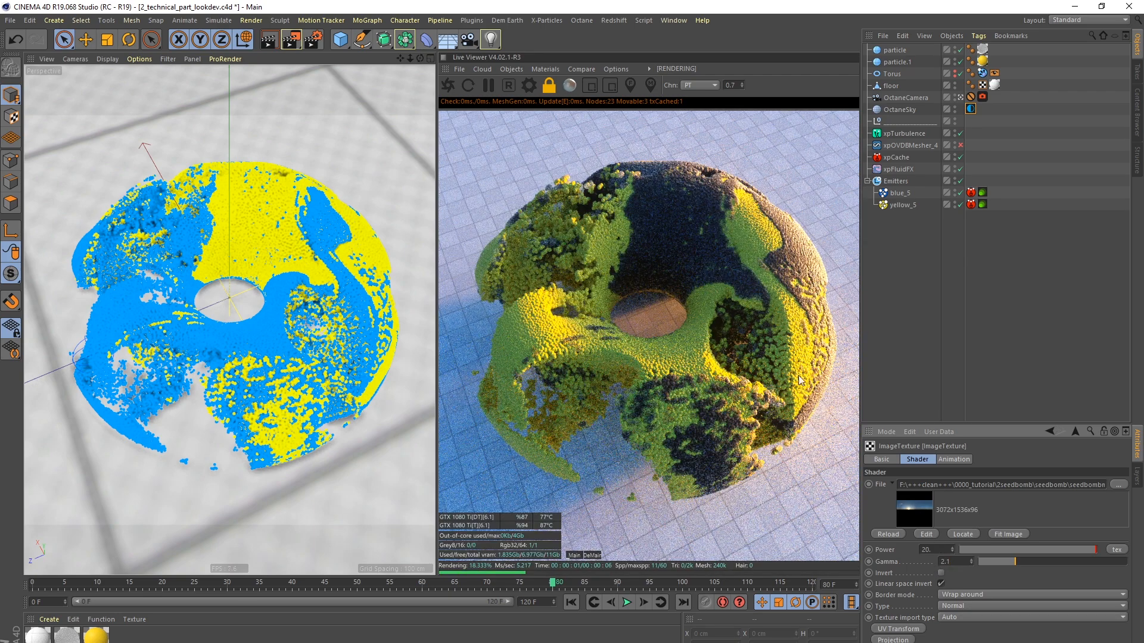
Step: Try other gamma values on the sky texture, and return the gamma to 2.1
{"action": "type", "text": "2"}
{"action": "mouse_move", "coordinate": [953, 562]}
{"action": "left_mouse_down"}
{"action": "mouse_move", "coordinate": [931, 574]}
{"action": "mouse_move", "coordinate": [929, 561]}
{"action": "left_mouse_up"}
{"action": "type", "text": ".5"}
{"action": "key", "text": "Return"}
{"action": "type", "text": "2.1"}
{"action": "key", "text": "Return"}
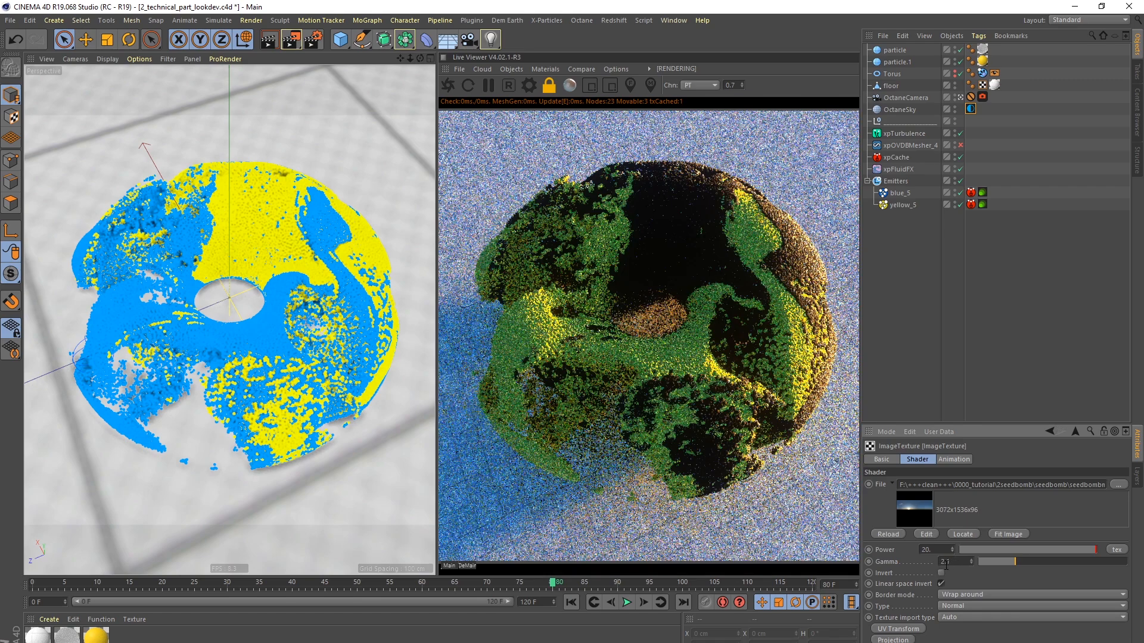
{"action": "key", "text": "Return"}
Step: Start entering a power of 5 for the sky texture, and restore the power to 20
{"action": "left_click", "coordinate": [933, 550]}
{"action": "key", "text": "BackSpace"}
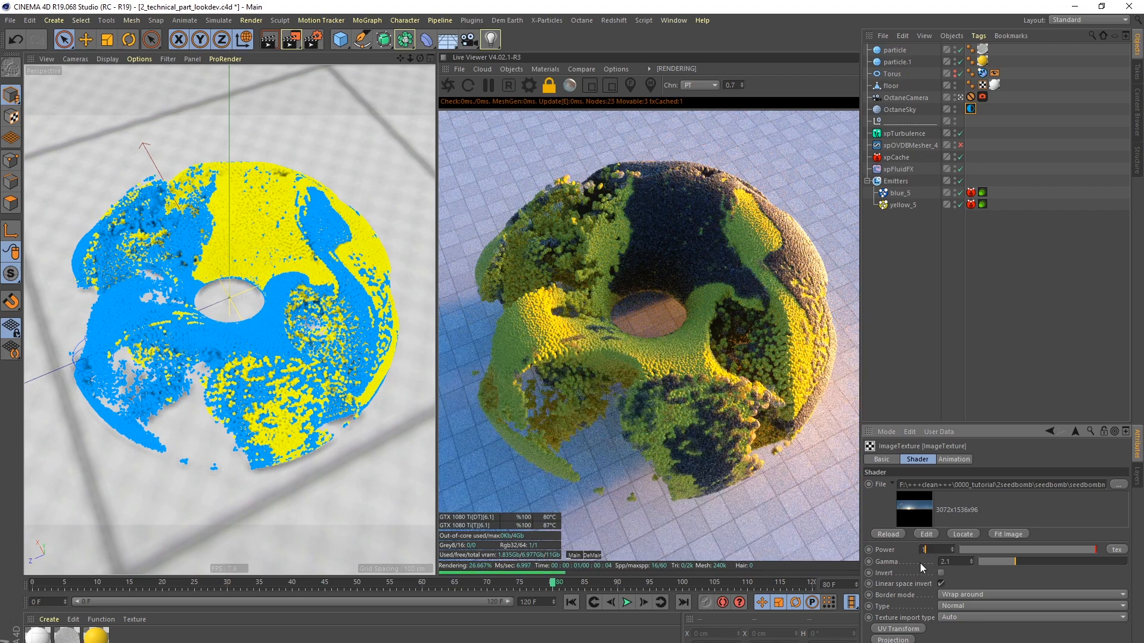
{"action": "type", "text": "5"}
{"action": "key", "text": "BackSpace"}
{"action": "key", "text": "BackSpace"}
{"action": "type", "text": "20"}
{"action": "key", "text": "Return"}
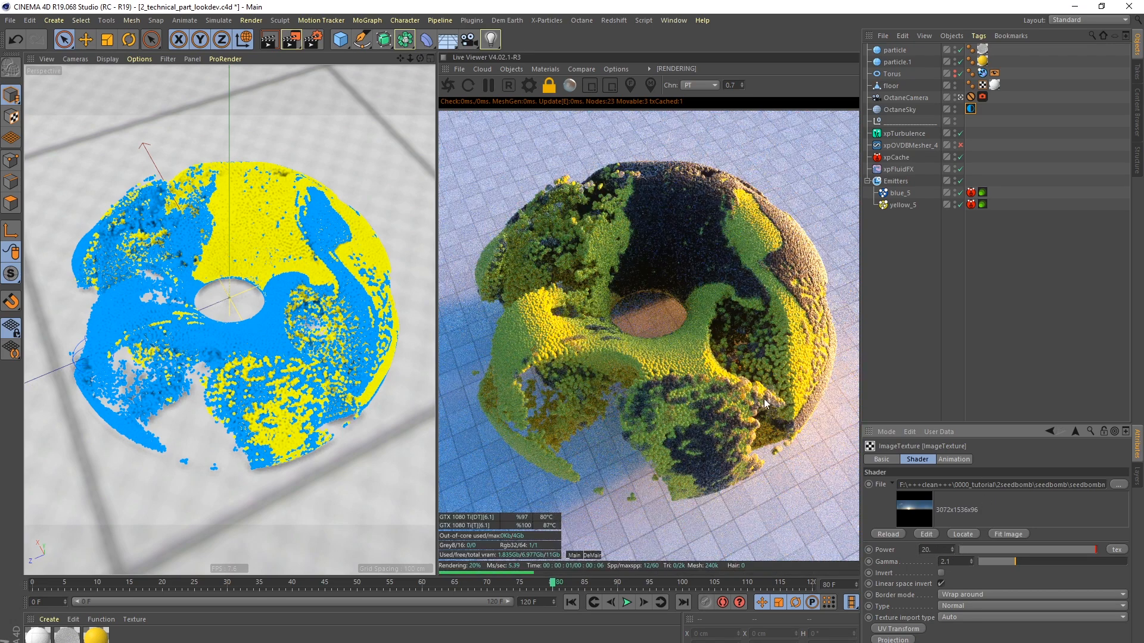
Step: Return to the sky's environment tag, try RotY at 0 and -0.05, and set it to -0.025
{"action": "left_click", "coordinate": [1075, 432]}
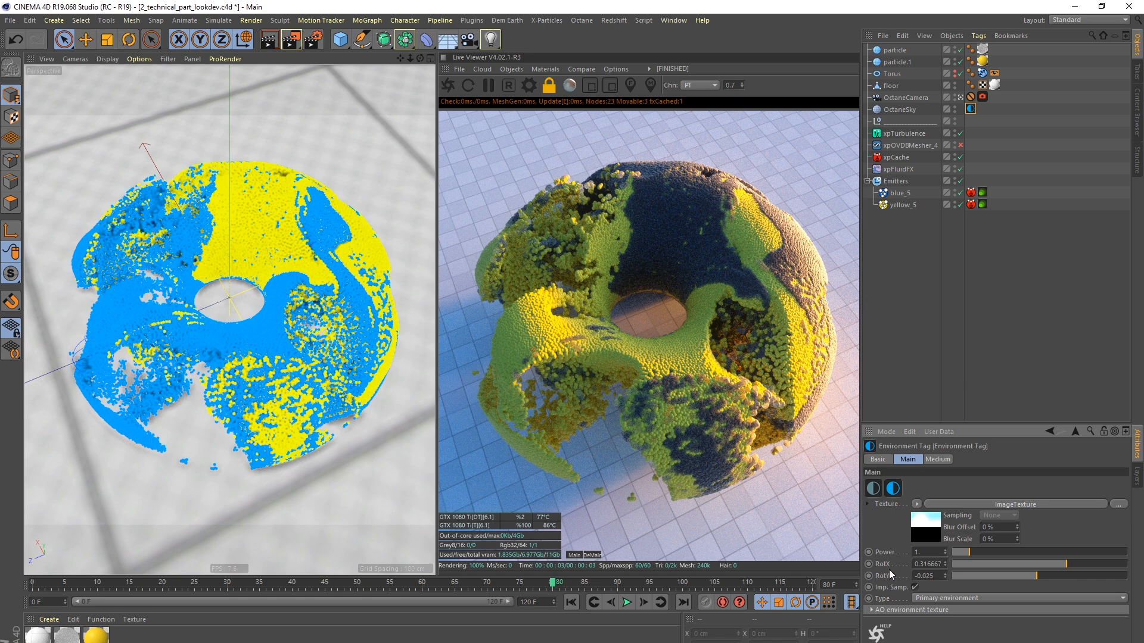
{"action": "left_click", "coordinate": [912, 578]}
{"action": "type", "text": "0"}
{"action": "key", "text": "Return"}
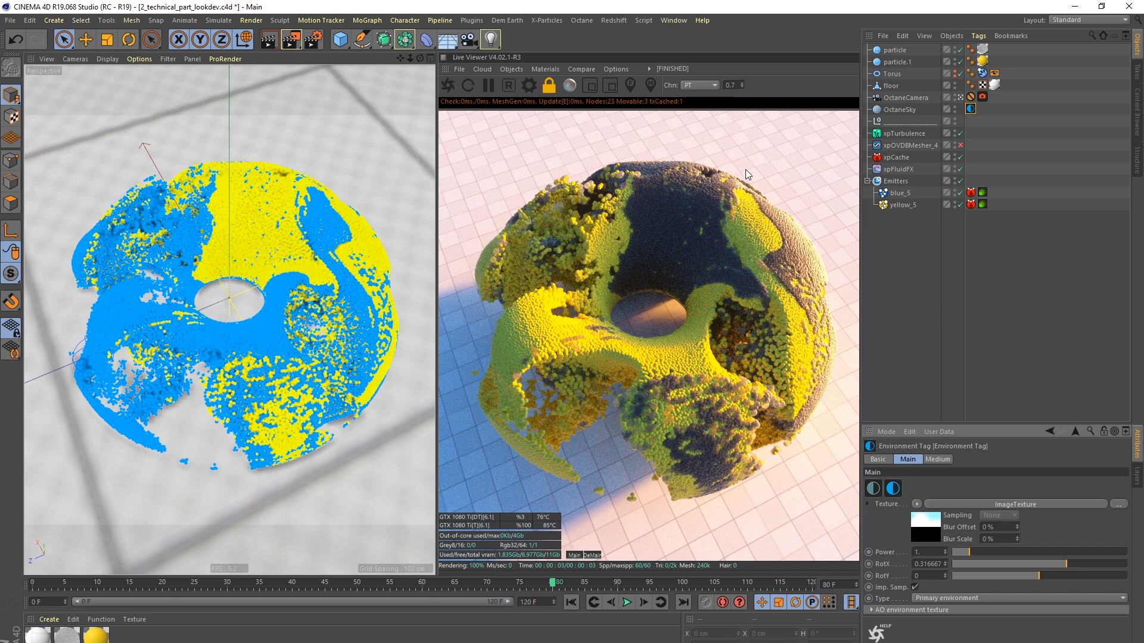
{"action": "type", "text": "-0,005"}
{"action": "key", "text": "Return"}
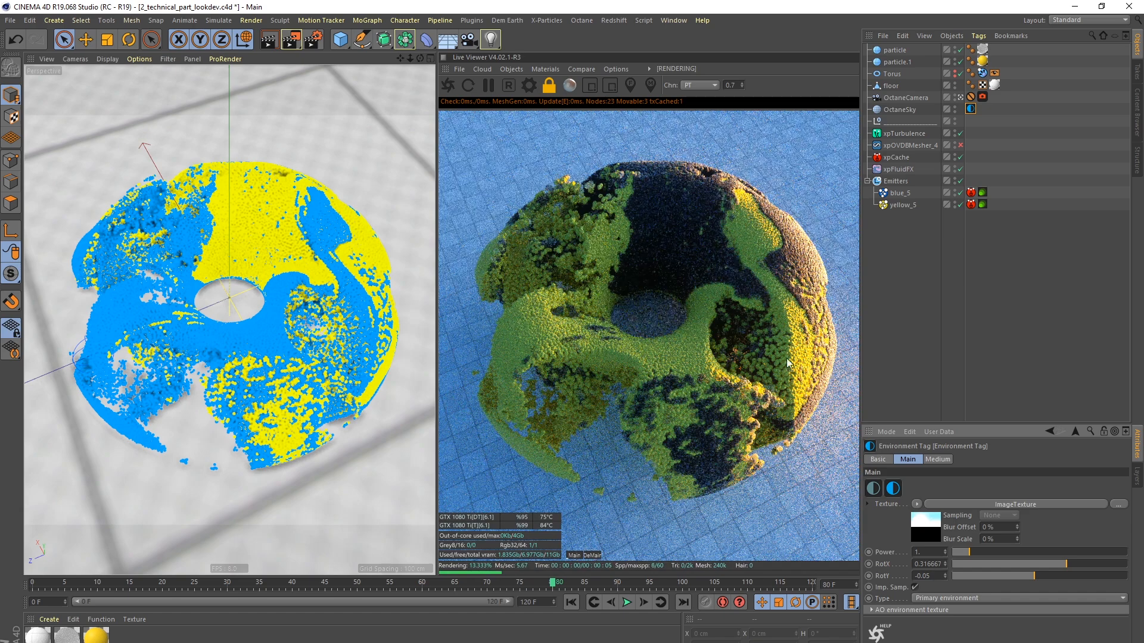
{"action": "left_click", "coordinate": [926, 577]}
{"action": "type", "text": "2"}
{"action": "key", "text": "Return"}
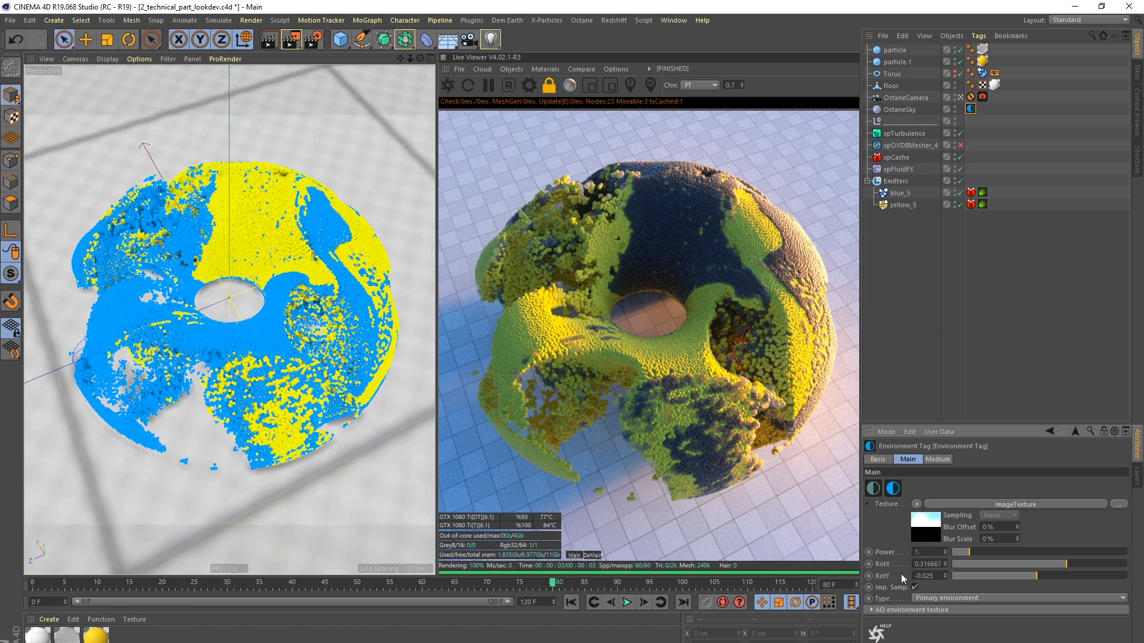
Step: Try RotY values of 0.025, 0.0025 and -0.0025 on the environment tag, and return it to -0.025
{"action": "type", "text": "-0"}
{"action": "left_click_drag", "start_coordinate": [922, 576], "coordinate": [904, 586]}
{"action": "type", "text": "0"}
{"action": "type", "text": "0,02"}
{"action": "type", "text": "5"}
{"action": "key", "text": "Return"}
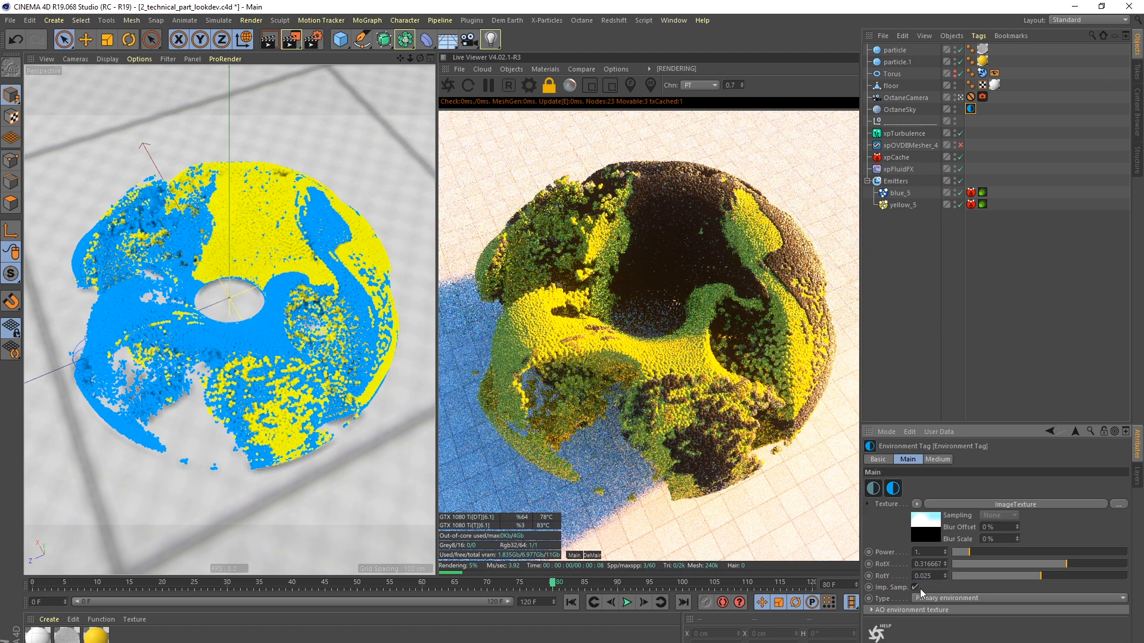
{"action": "type", "text": "0"}
{"action": "key", "text": "Return"}
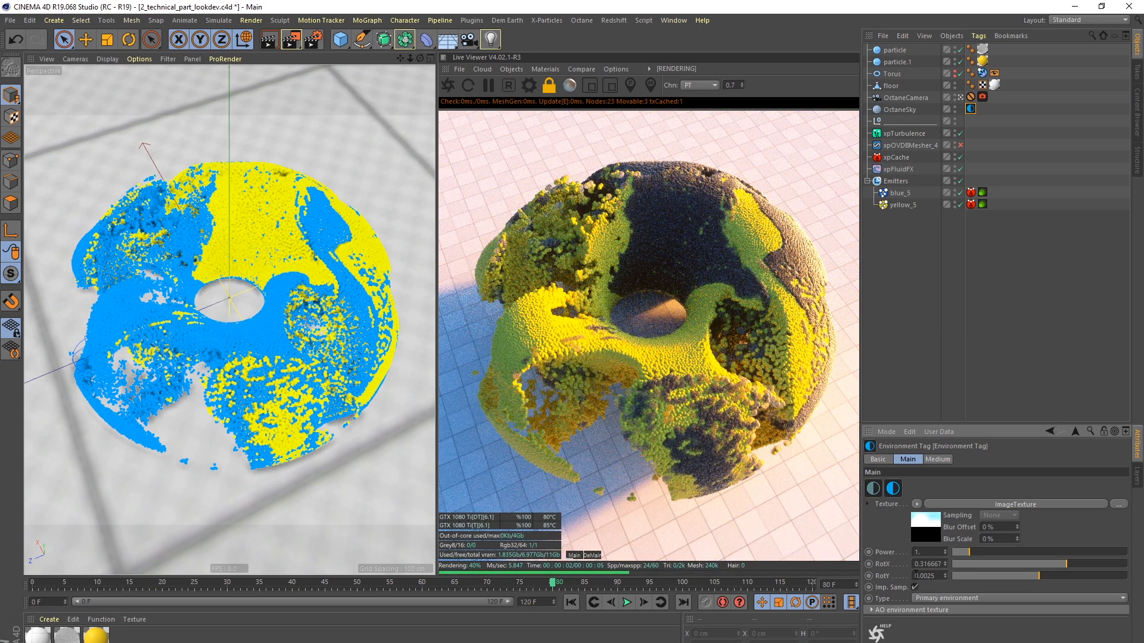
{"action": "key", "text": "Return"}
{"action": "left_click", "coordinate": [929, 577]}
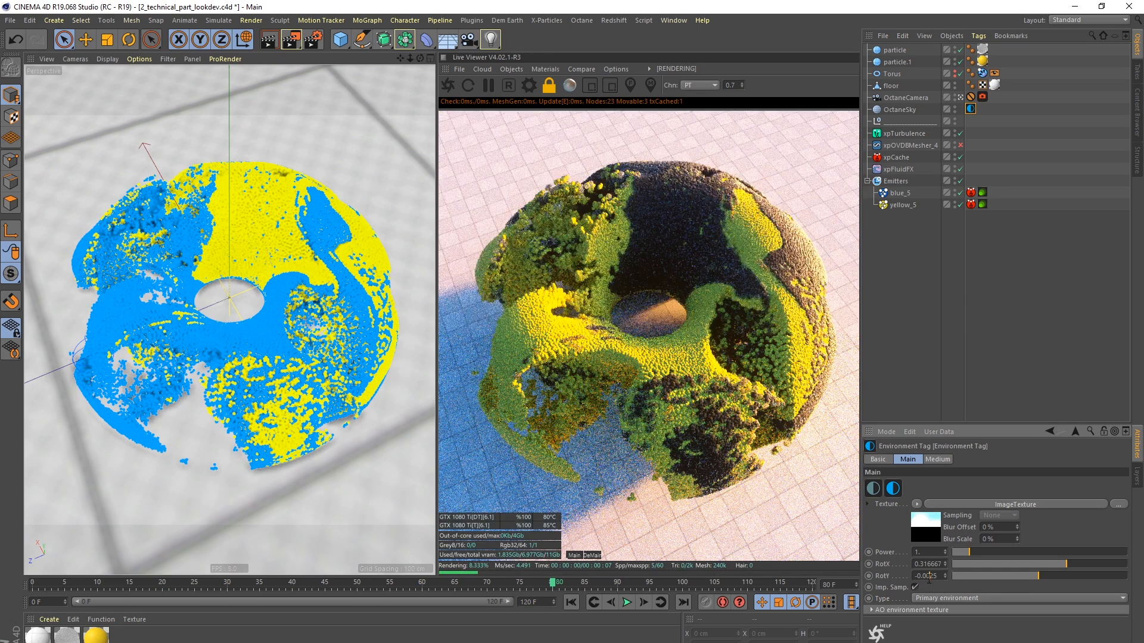
{"action": "key", "text": "BackSpace"}
{"action": "key", "text": "Return"}
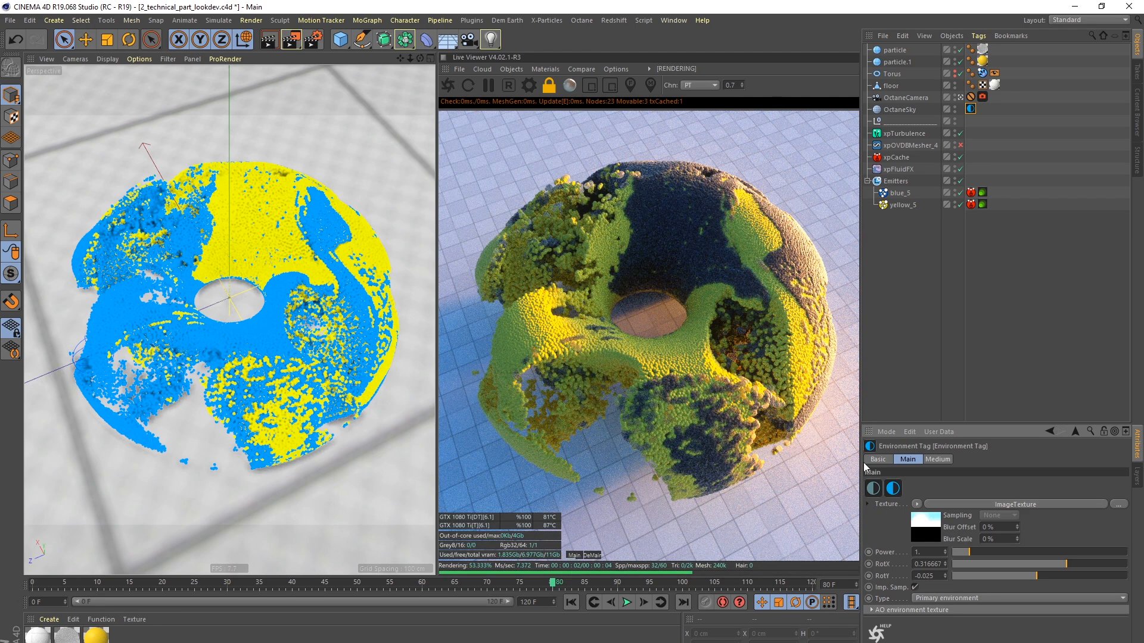
Step: Rotate the sky environment by setting RotX to about -0.52, and leave the environment tag
{"action": "mouse_move", "coordinate": [1055, 564]}
{"action": "left_mouse_down"}
{"action": "mouse_move", "coordinate": [1013, 566]}
{"action": "mouse_move", "coordinate": [1035, 570]}
{"action": "left_mouse_up"}
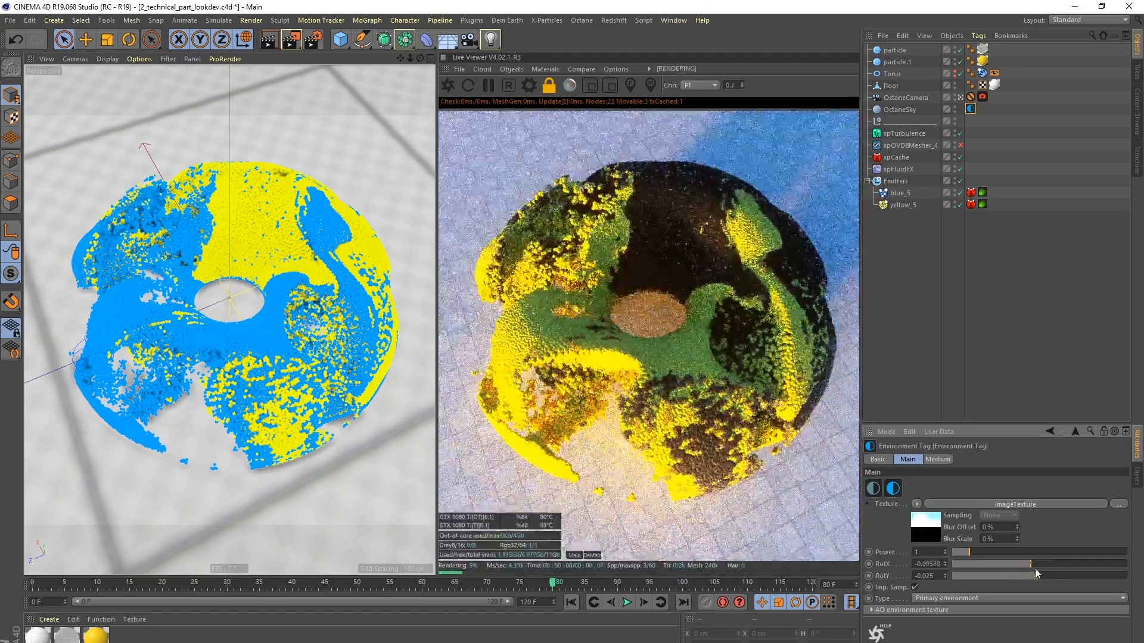
{"action": "left_click", "coordinate": [992, 566]}
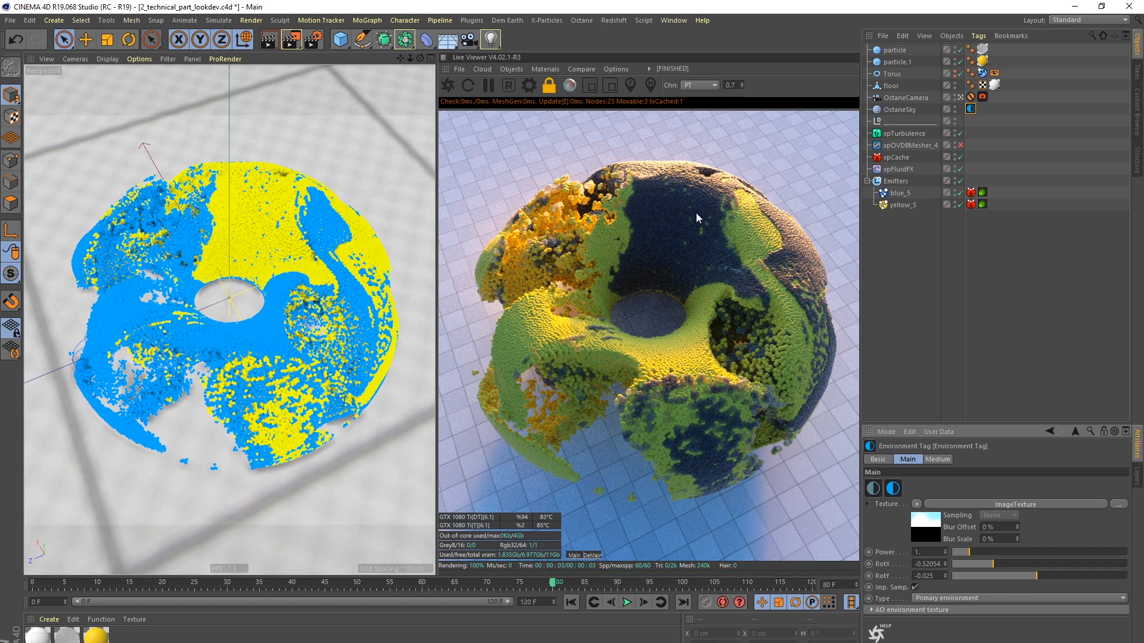
{"action": "left_click", "coordinate": [951, 279]}
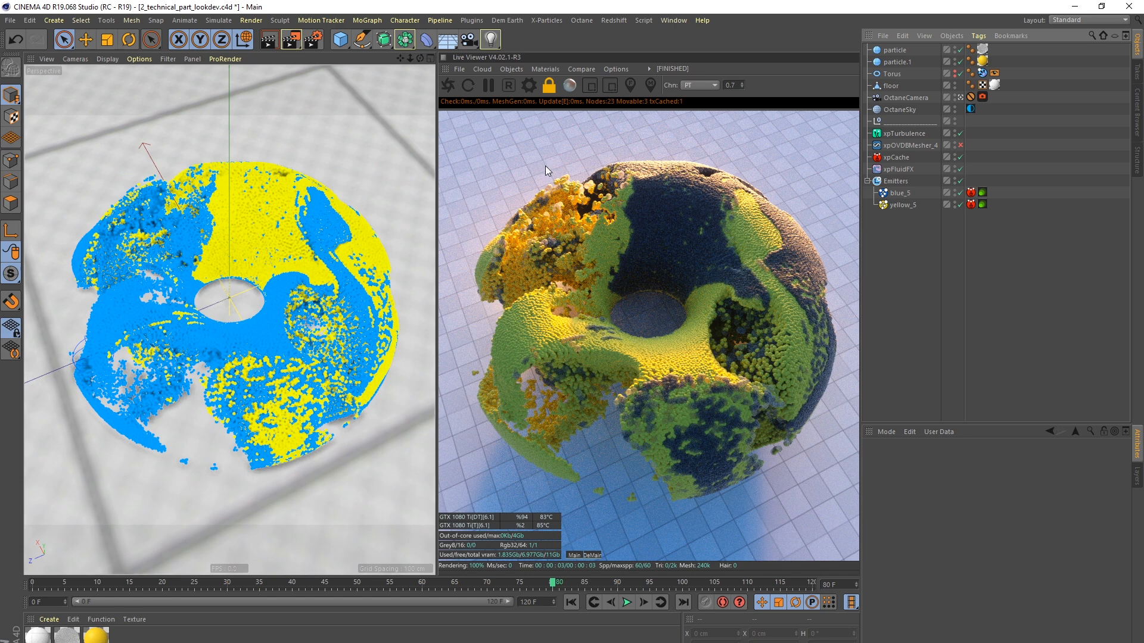
{"action": "left_click", "coordinate": [913, 111]}
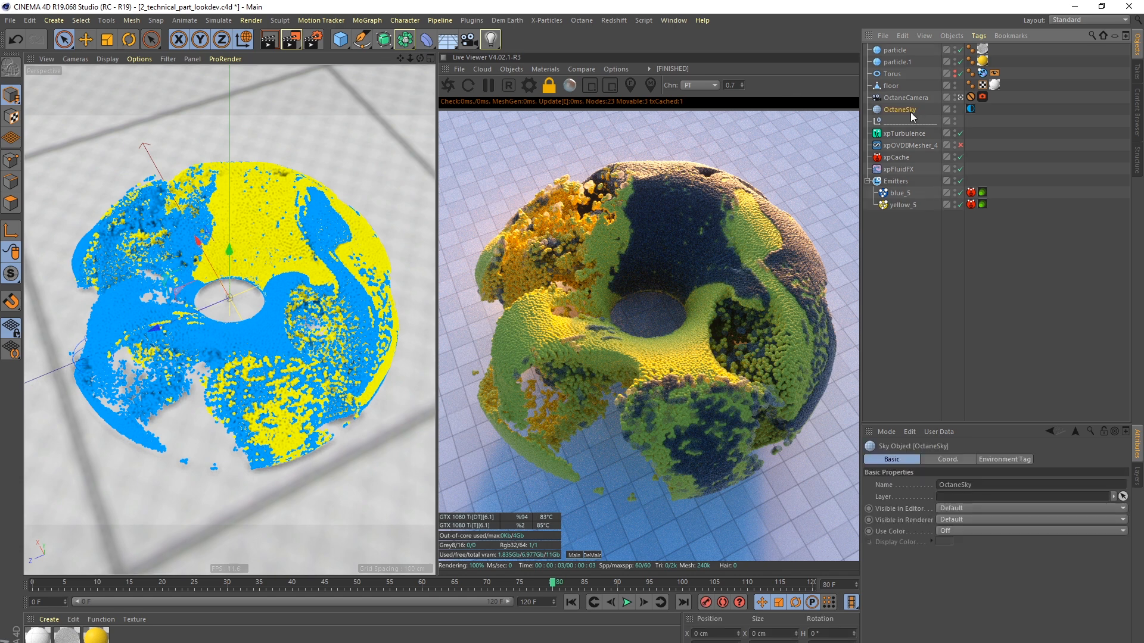
{"action": "left_click", "coordinate": [997, 115]}
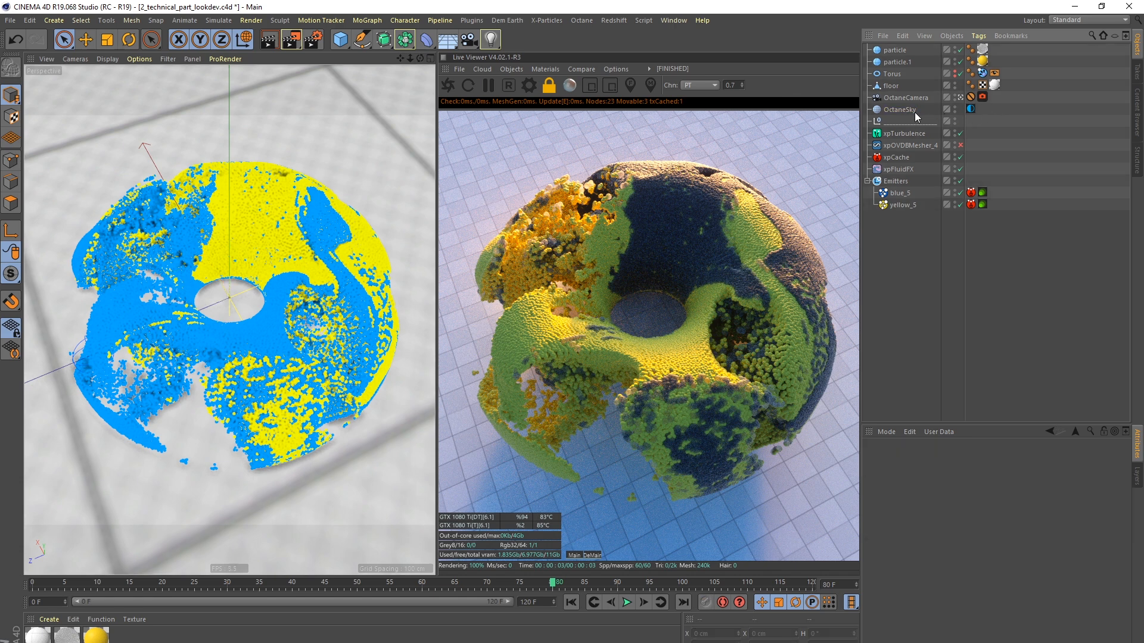
Step: Set the pathtracing kernel's max samples to 200 in the Octane settings, and close the settings window
{"action": "left_click", "coordinate": [528, 85]}
{"action": "left_click_drag", "start_coordinate": [220, 57], "coordinate": [215, 58]}
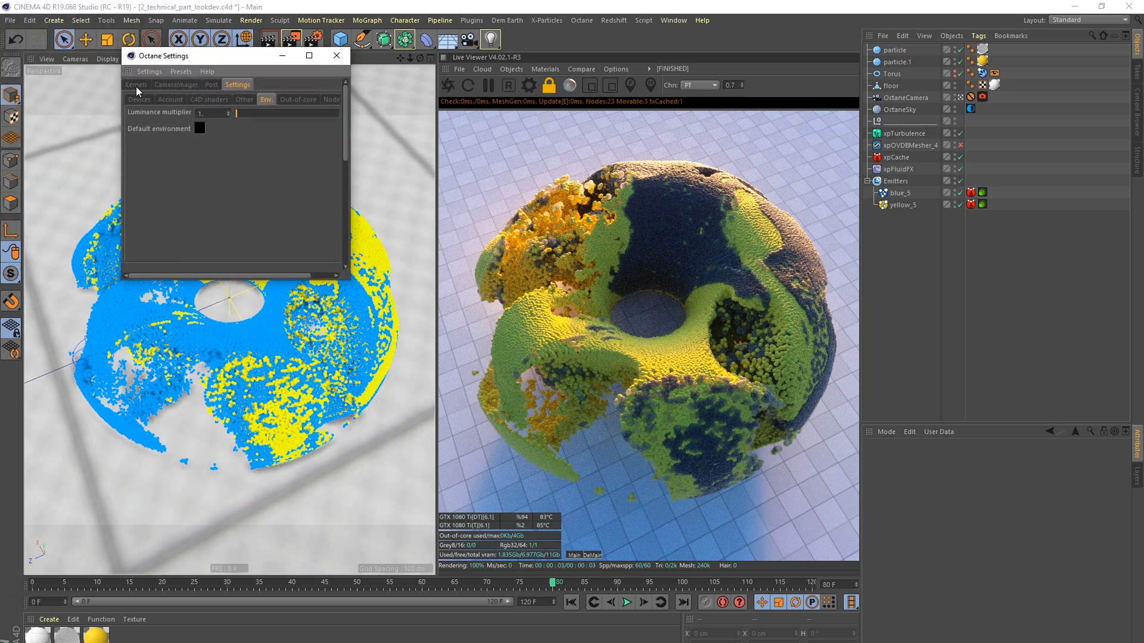
{"action": "left_click", "coordinate": [136, 84]}
{"action": "type", "text": "0"}
{"action": "key", "text": "Return"}
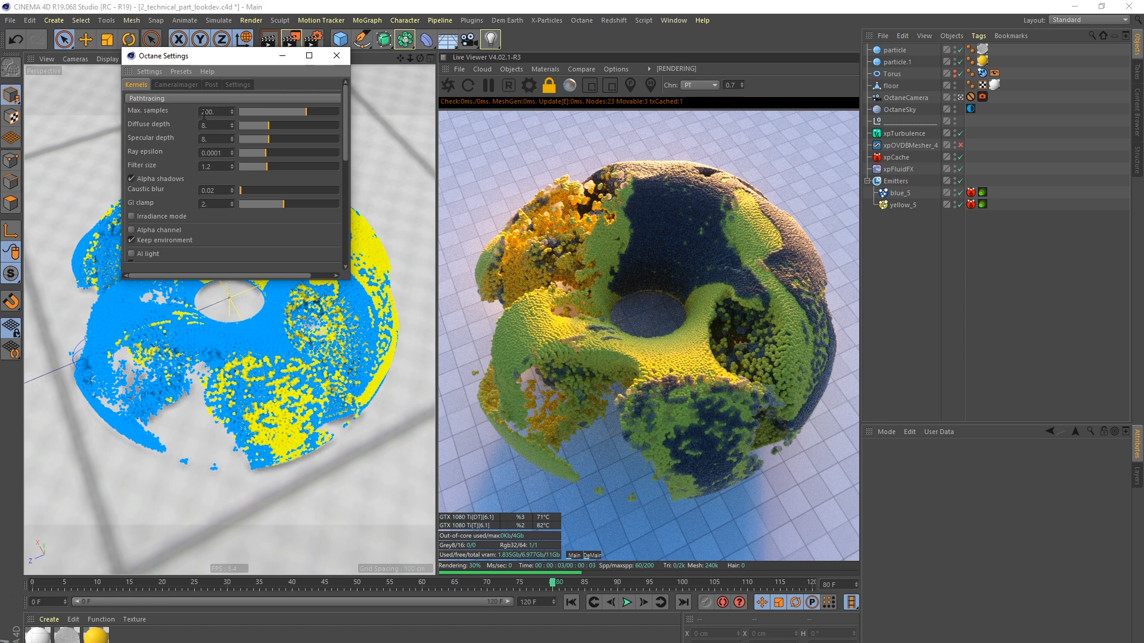
{"action": "left_click_drag", "start_coordinate": [349, 278], "coordinate": [403, 370]}
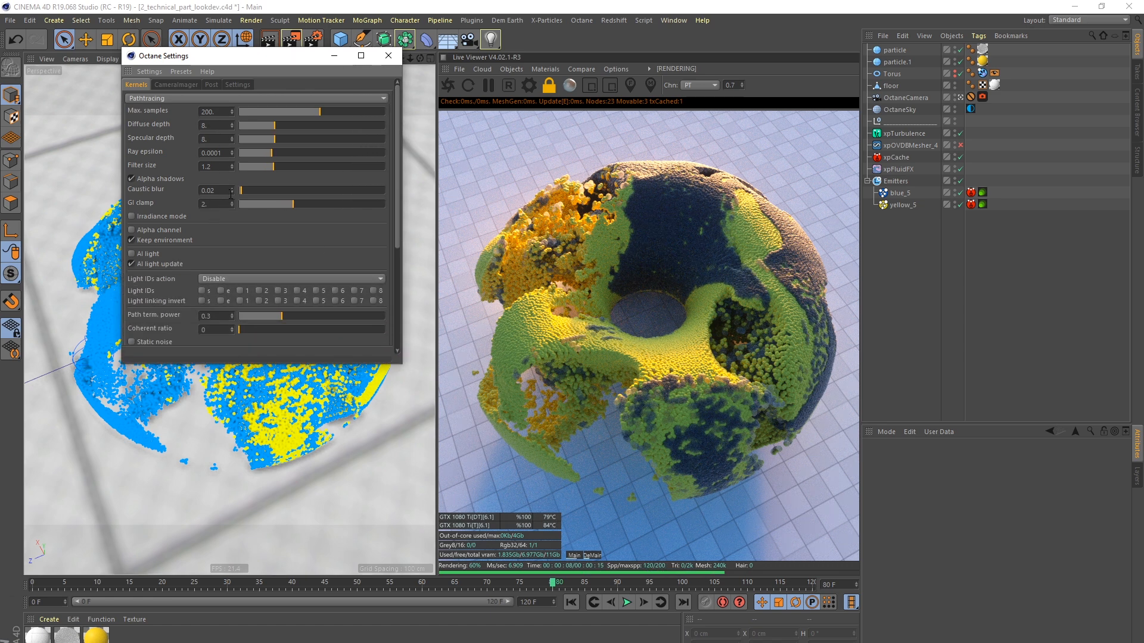
{"action": "left_click", "coordinate": [388, 55]}
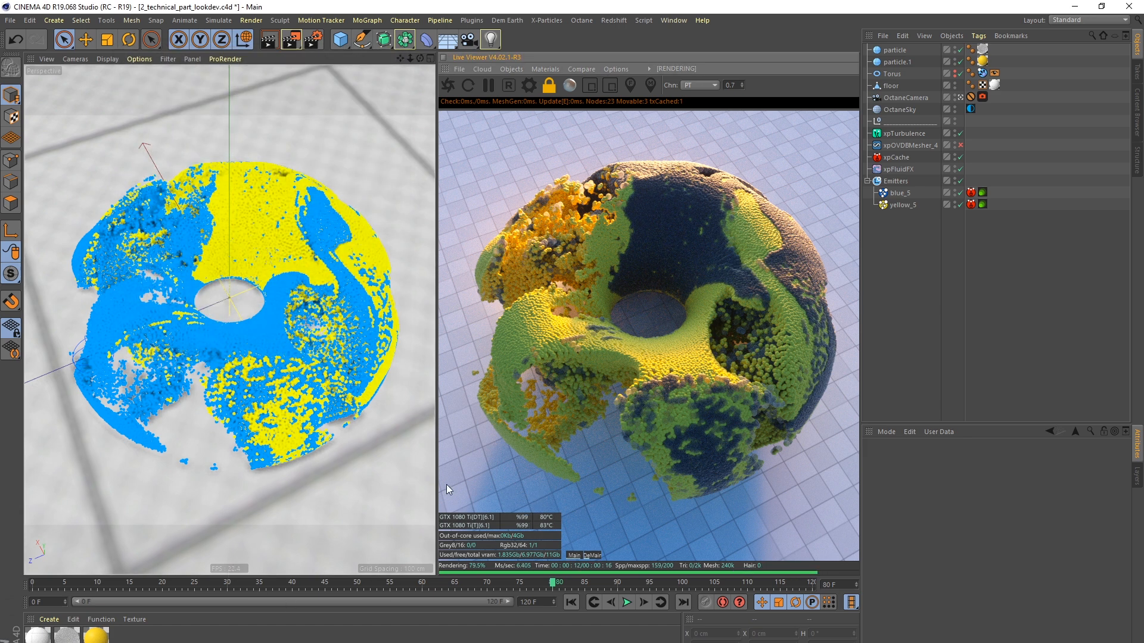
Step: Create a new Octane diffuse material and assign it to the floor
{"action": "left_click", "coordinate": [511, 69]}
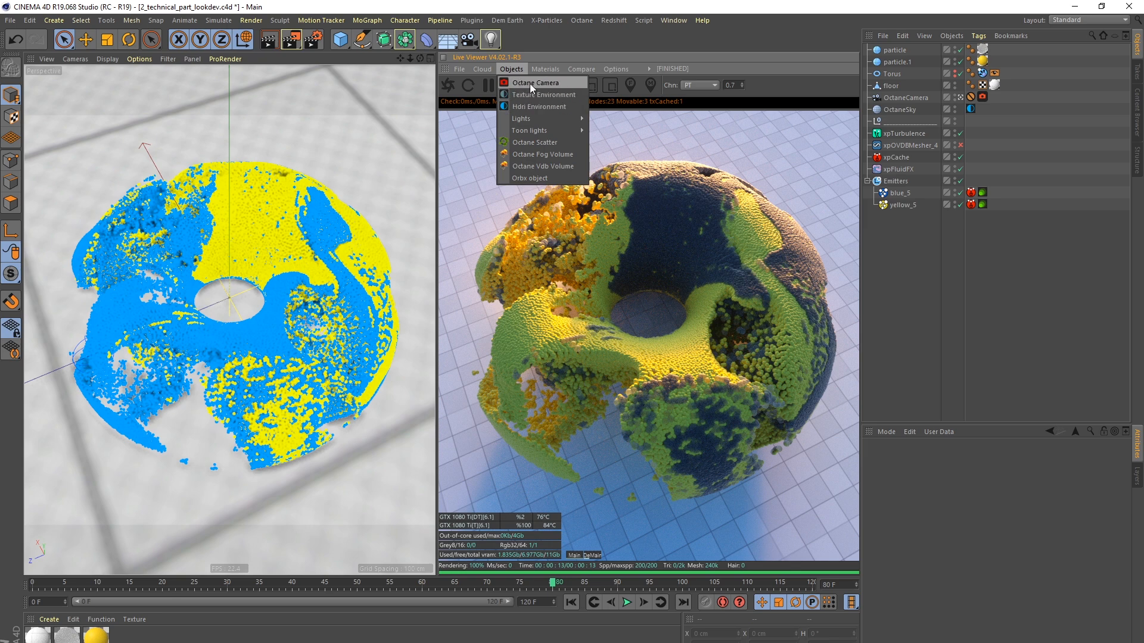
{"action": "left_click", "coordinate": [555, 122]}
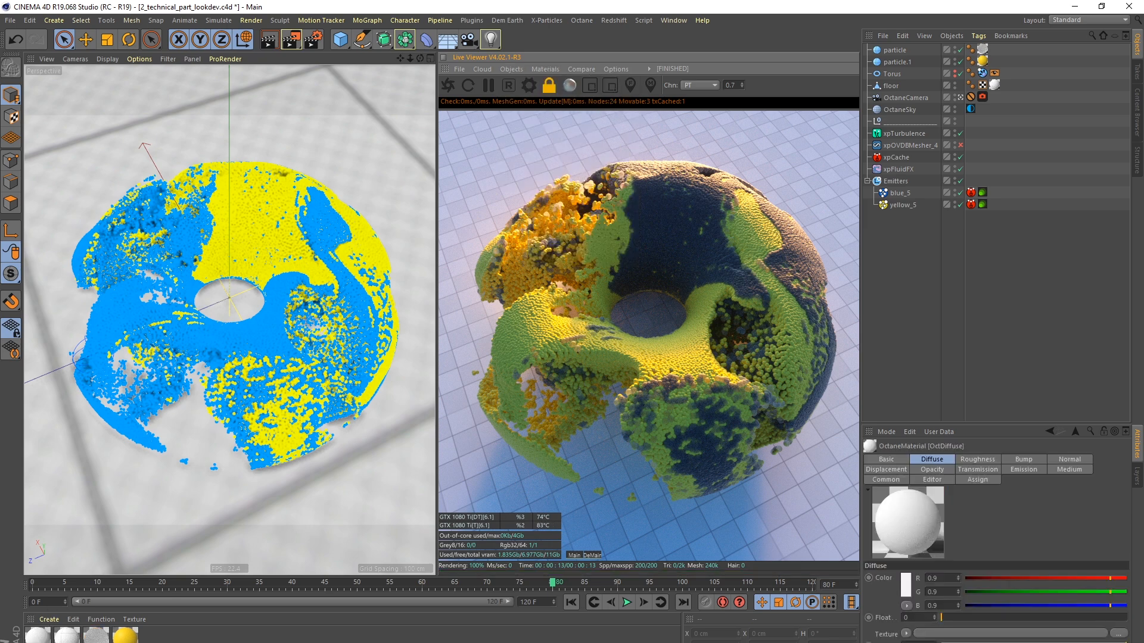
{"action": "left_click_drag", "start_coordinate": [423, 300], "coordinate": [424, 303]}
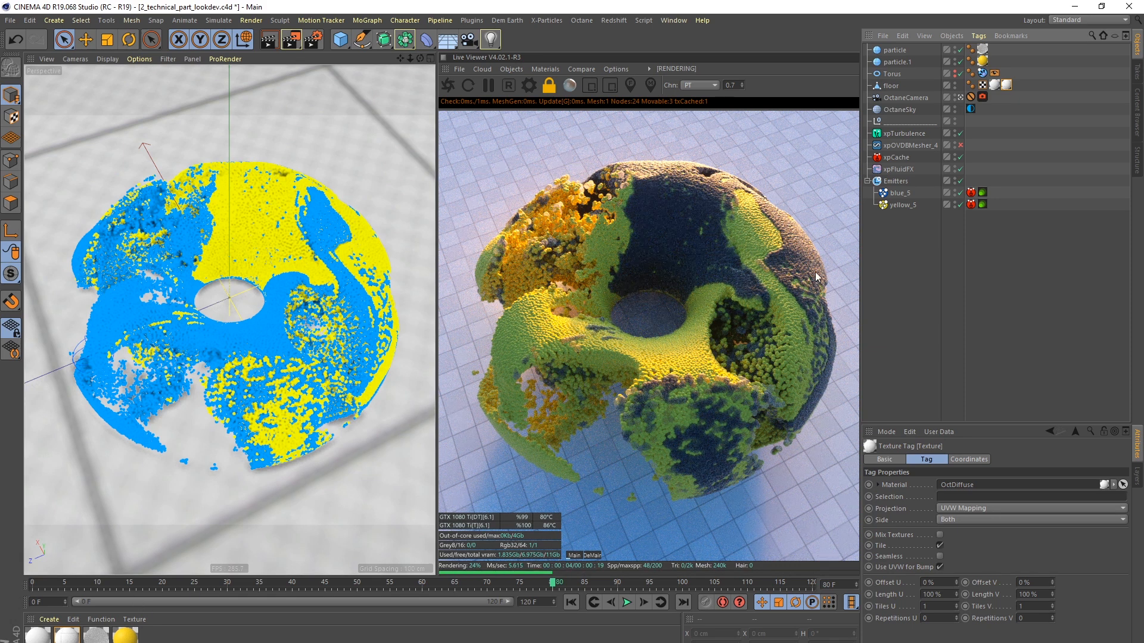
Step: Open the OctDiffuse material for editing and go into the Tiles shader in its diffuse channel
{"action": "double_click", "coordinate": [37, 636]}
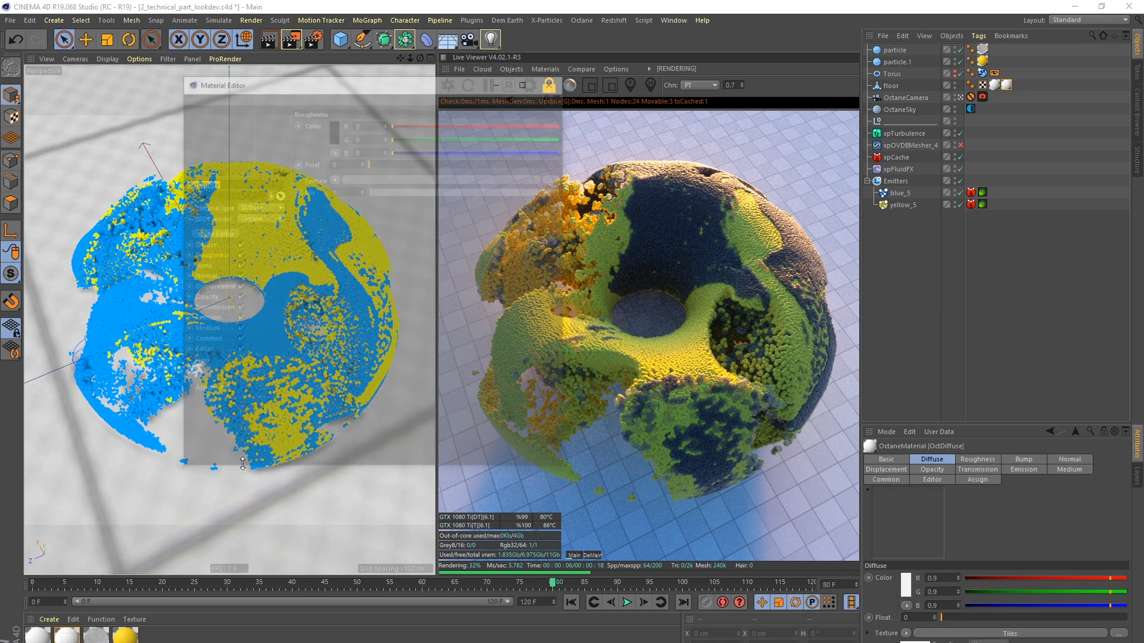
{"action": "left_click_drag", "start_coordinate": [388, 87], "coordinate": [281, 123]}
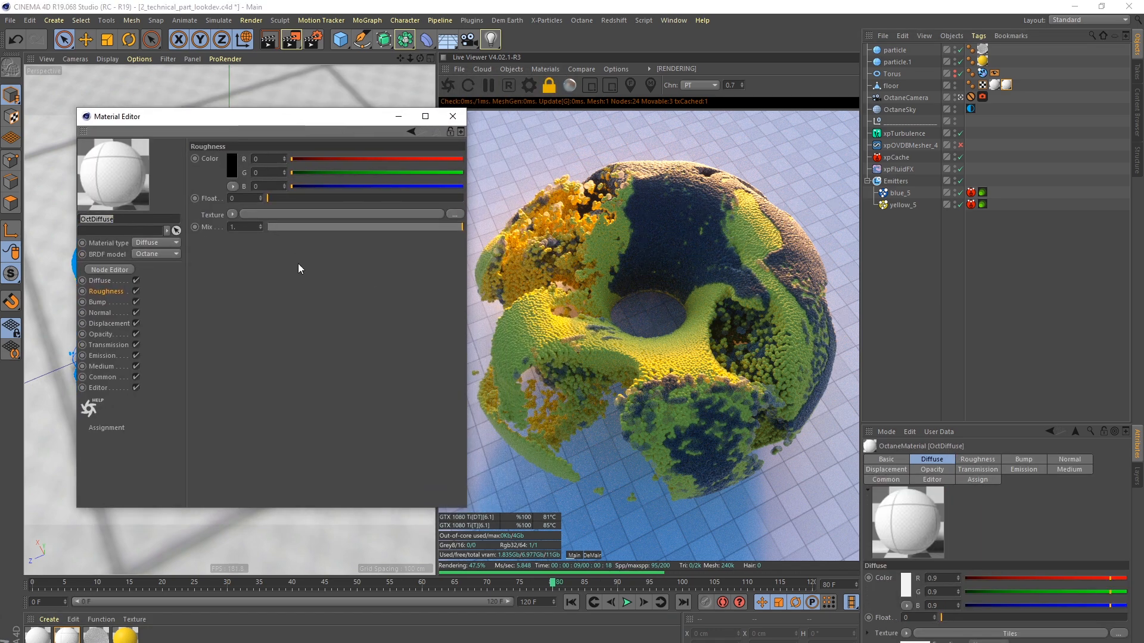
{"action": "left_click", "coordinate": [102, 281]}
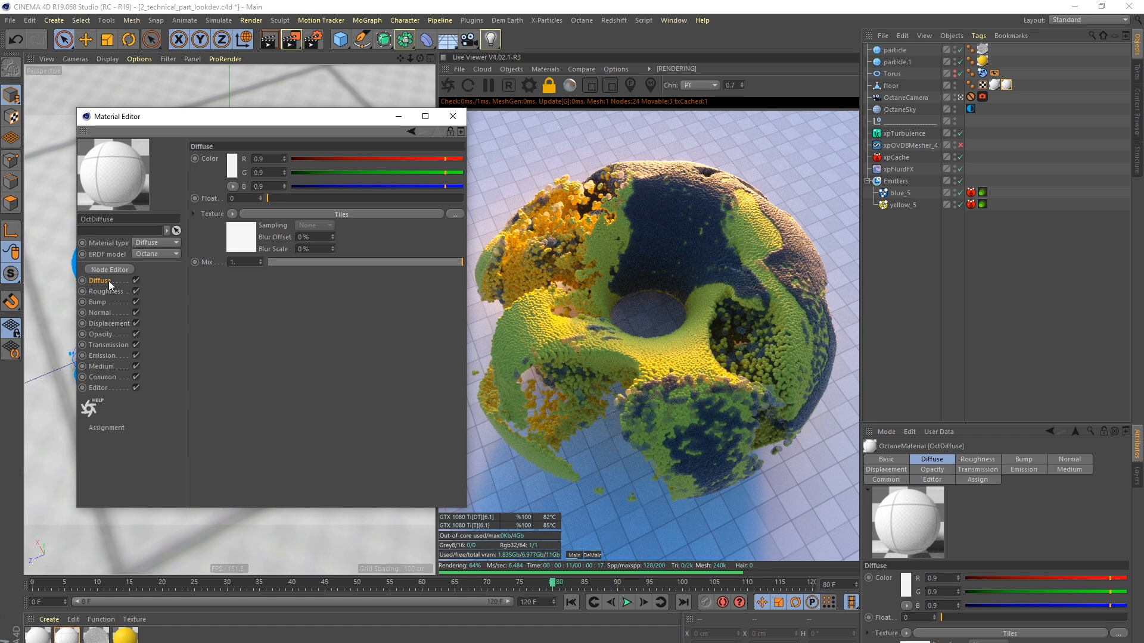
{"action": "left_click", "coordinate": [232, 213]}
{"action": "mouse_move", "coordinate": [270, 501]}
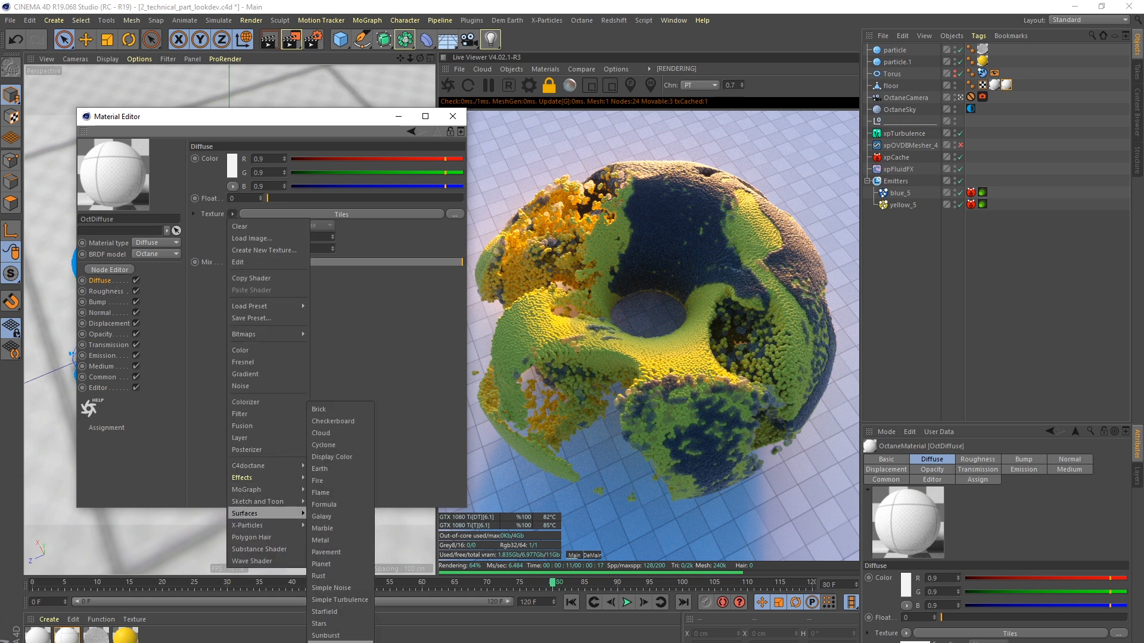
{"action": "left_click", "coordinate": [331, 213]}
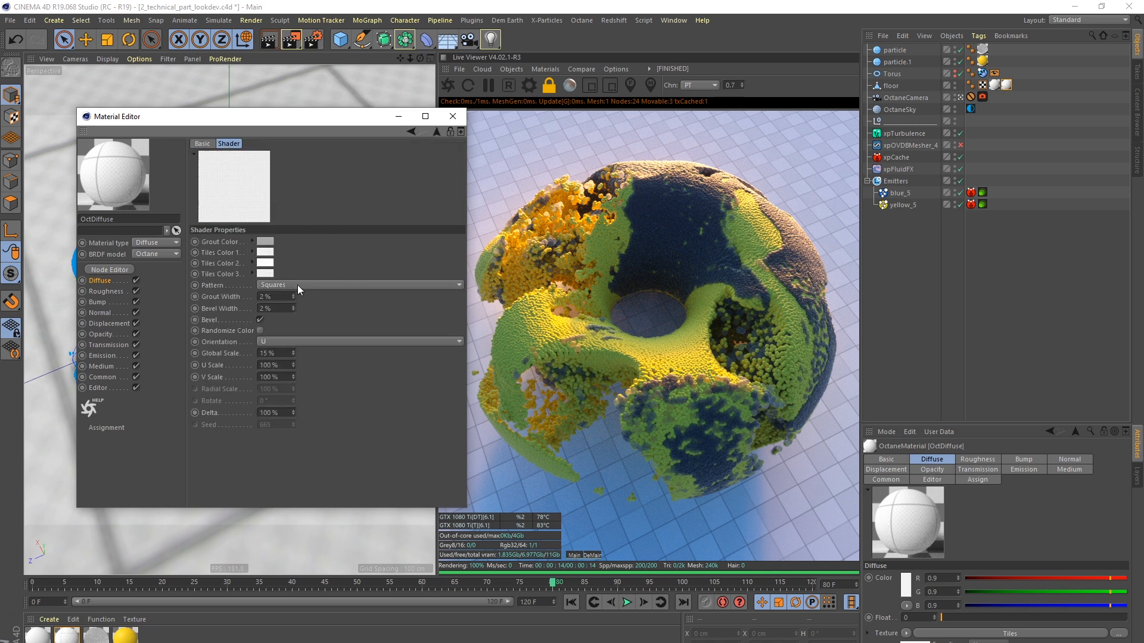
Step: Try the Lines 2 pattern on the Tiles shader, and settle on Sawtooth 1
{"action": "left_click", "coordinate": [456, 287]}
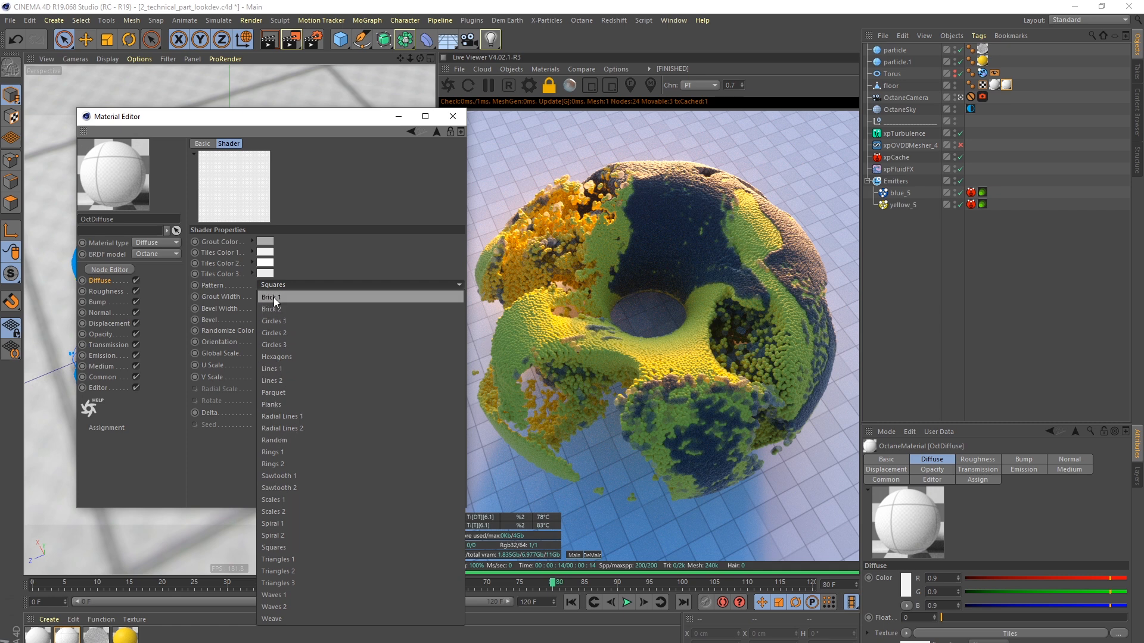
{"action": "left_click", "coordinate": [331, 264]}
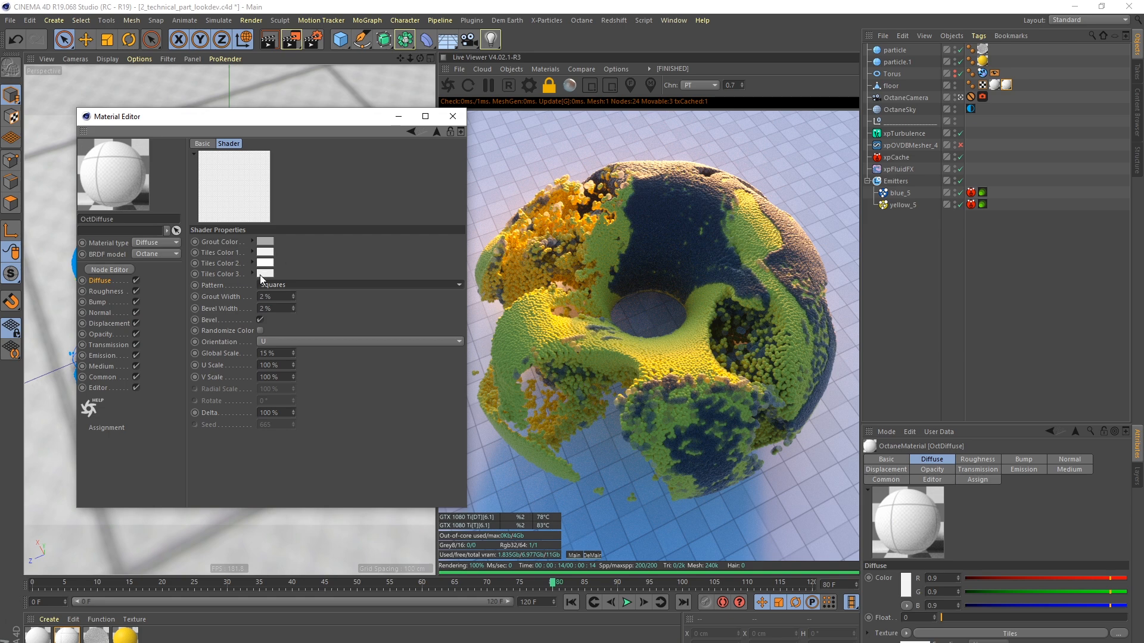
{"action": "left_click", "coordinate": [280, 284]}
{"action": "left_click", "coordinate": [274, 381]}
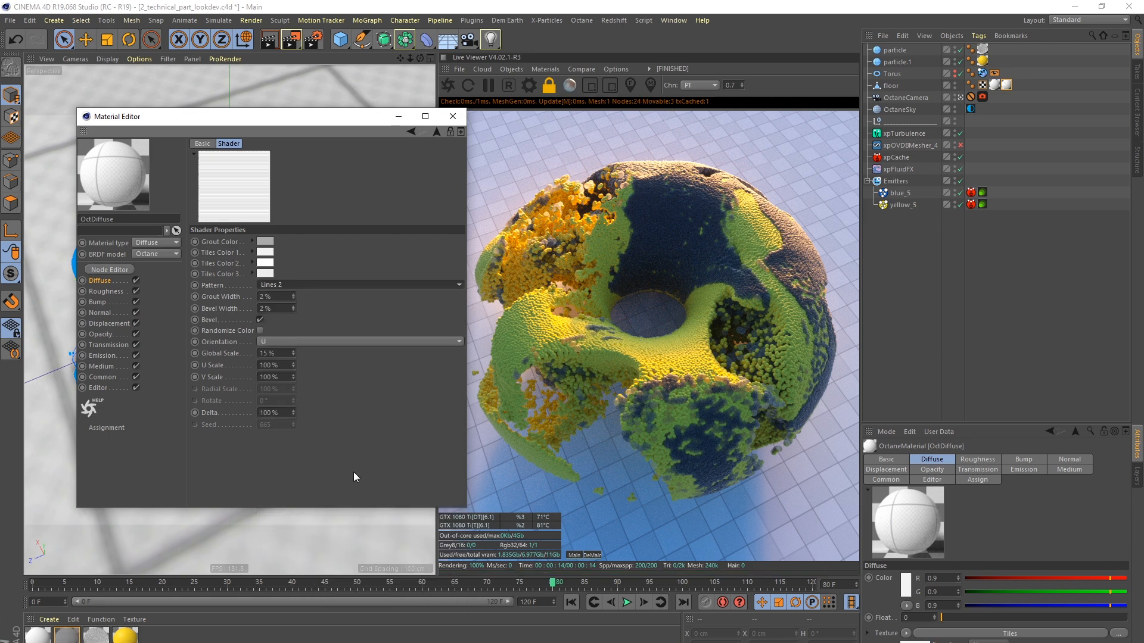
{"action": "left_click", "coordinate": [336, 286]}
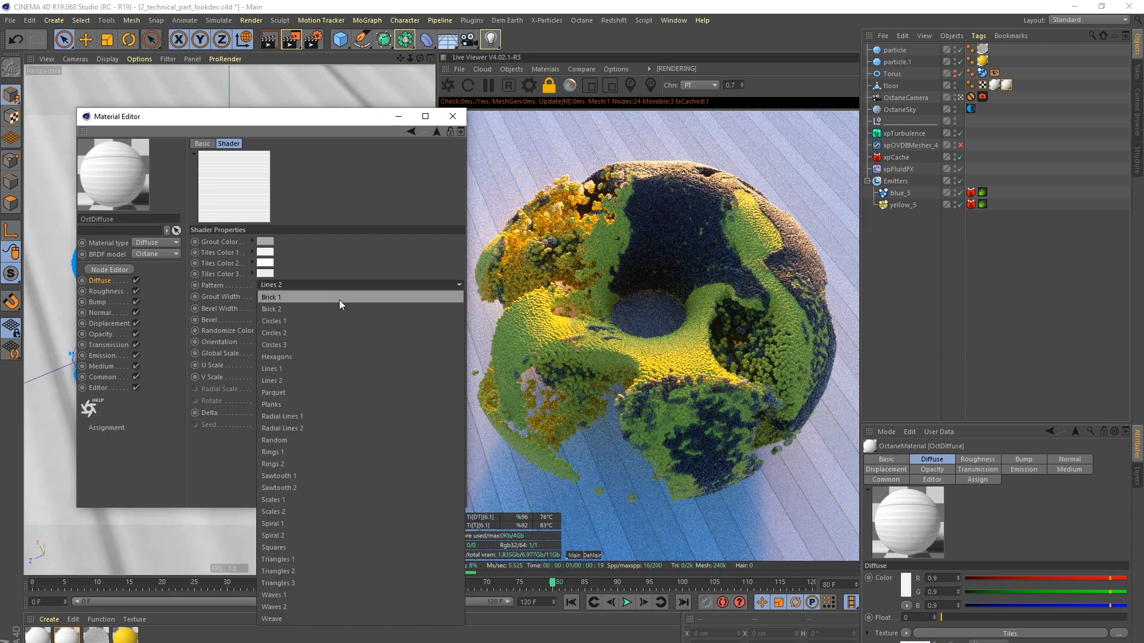
{"action": "left_click", "coordinate": [293, 477]}
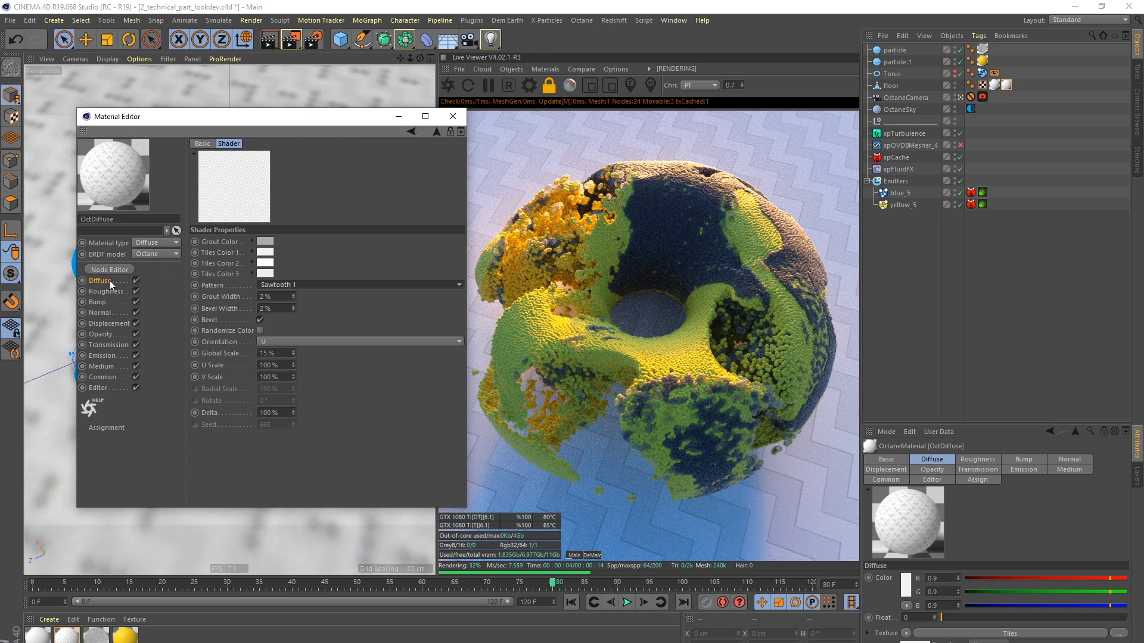
Step: Return to the material's diffuse channel, open its graph in the Octane Node Editor, and close the Material Editor
{"action": "left_click", "coordinate": [100, 281]}
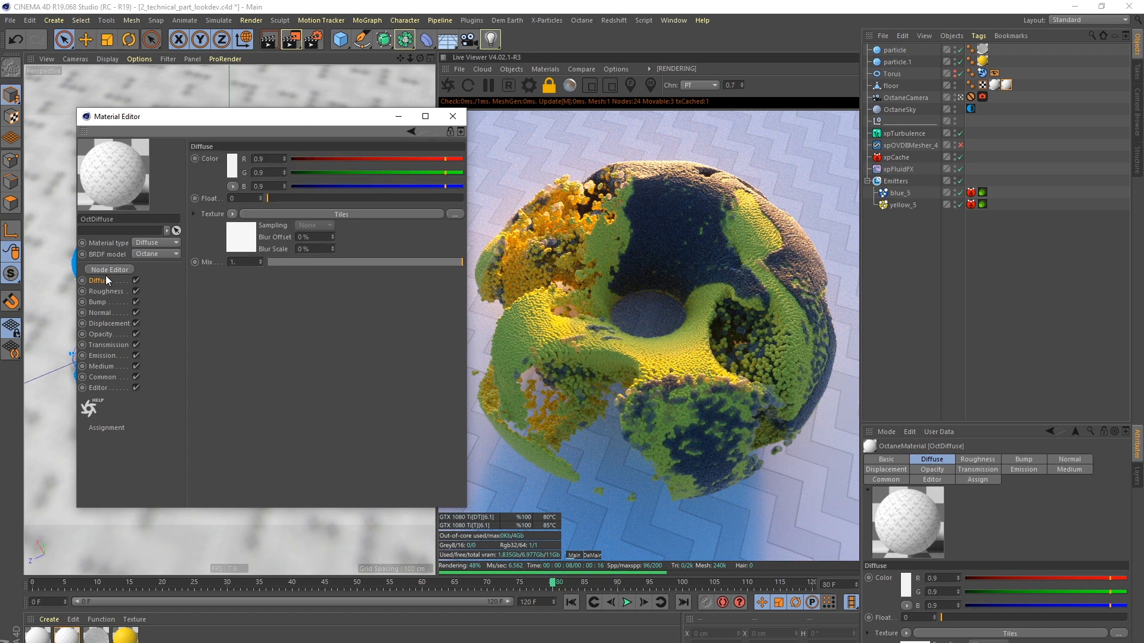
{"action": "left_click", "coordinate": [109, 270]}
{"action": "left_click", "coordinate": [453, 117]}
{"action": "left_click_drag", "start_coordinate": [415, 364], "coordinate": [499, 349]}
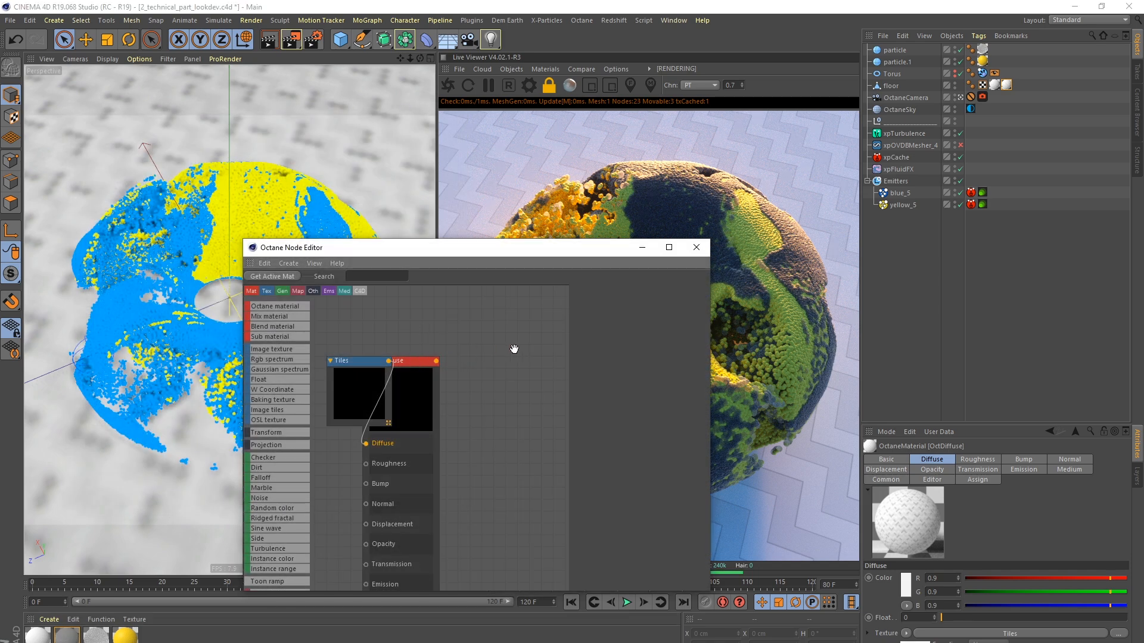
Step: Space out the Tiles and OctDiffuse nodes in the graph and duplicate the Tiles node below the original
{"action": "left_click_drag", "start_coordinate": [417, 364], "coordinate": [485, 381]}
{"action": "left_click_drag", "start_coordinate": [362, 363], "coordinate": [541, 356]}
{"action": "left_click_drag", "start_coordinate": [403, 405], "coordinate": [372, 375]}
{"action": "middle_click_drag", "start_coordinate": [390, 388], "coordinate": [359, 369]}
{"action": "left_click_drag", "start_coordinate": [287, 349], "coordinate": [353, 469]}
{"action": "mouse_move", "coordinate": [411, 393]}
{"action": "middle_mouse_down"}
{"action": "mouse_move", "coordinate": [393, 328]}
{"action": "mouse_move", "coordinate": [421, 392]}
{"action": "middle_mouse_up"}
Step: Add a Displacement node to the OctDiffuse material and connect the duplicated Tiles node to its input
{"action": "left_click", "coordinate": [489, 337]}
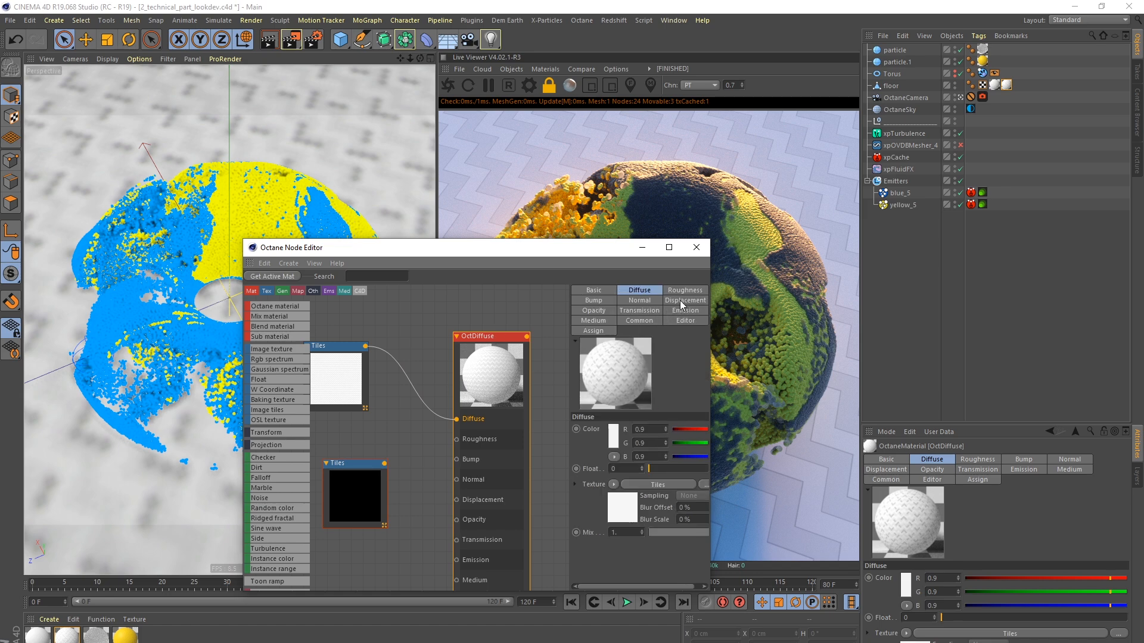
{"action": "left_click", "coordinate": [685, 300]}
{"action": "left_click", "coordinate": [596, 431]}
{"action": "left_click_drag", "start_coordinate": [438, 412], "coordinate": [395, 504]}
{"action": "left_click_drag", "start_coordinate": [373, 461], "coordinate": [333, 475]}
{"action": "left_click", "coordinate": [409, 394]}
{"action": "left_click_drag", "start_coordinate": [467, 255], "coordinate": [313, 151]}
{"action": "left_click_drag", "start_coordinate": [248, 400], "coordinate": [212, 388]}
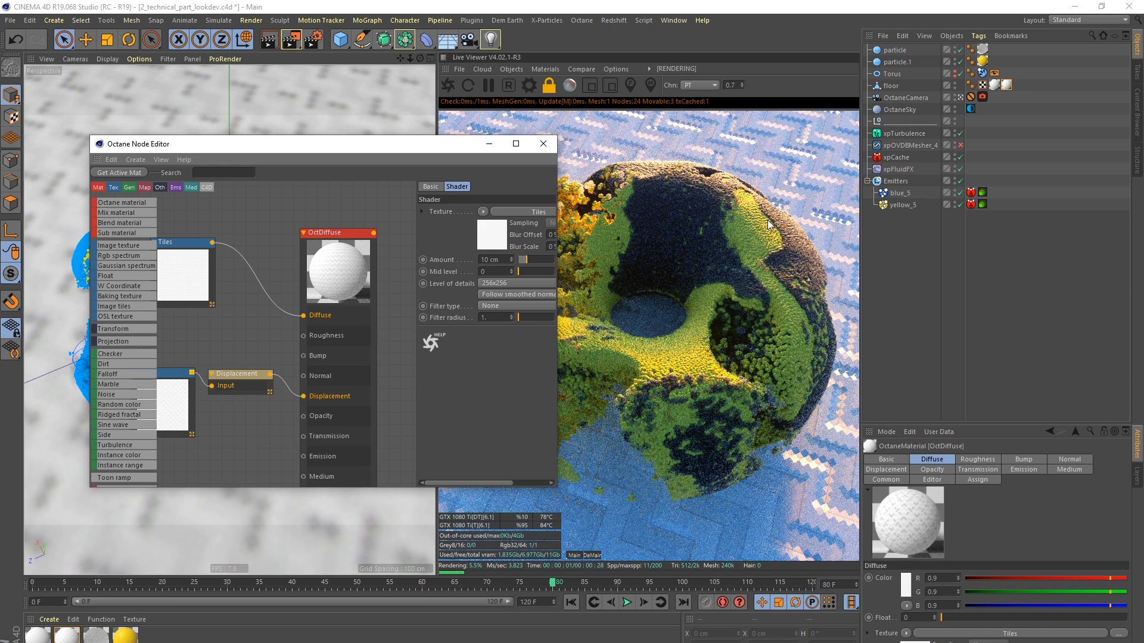
Step: Check the C4D shaders render size in the Octane settings, and close the settings window
{"action": "left_click", "coordinate": [529, 86]}
{"action": "left_click", "coordinate": [115, 38]}
{"action": "left_click", "coordinate": [104, 54]}
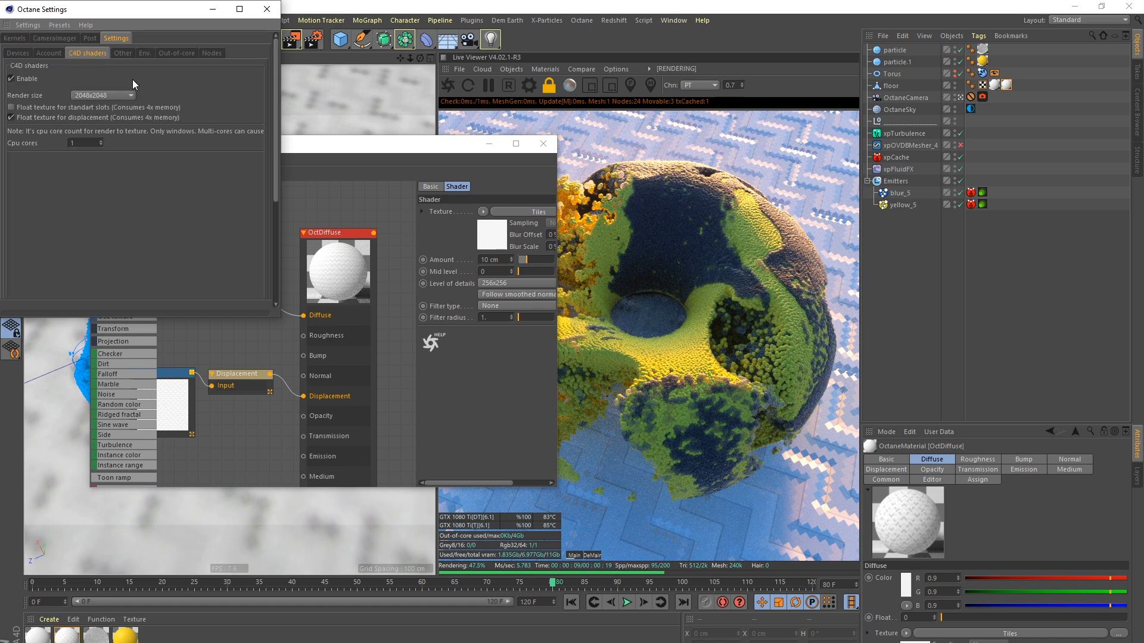
{"action": "left_click", "coordinate": [266, 9]}
Step: Try a displacement level of details of 2048x2048, and settle on 4096x4096
{"action": "left_click", "coordinate": [495, 283]}
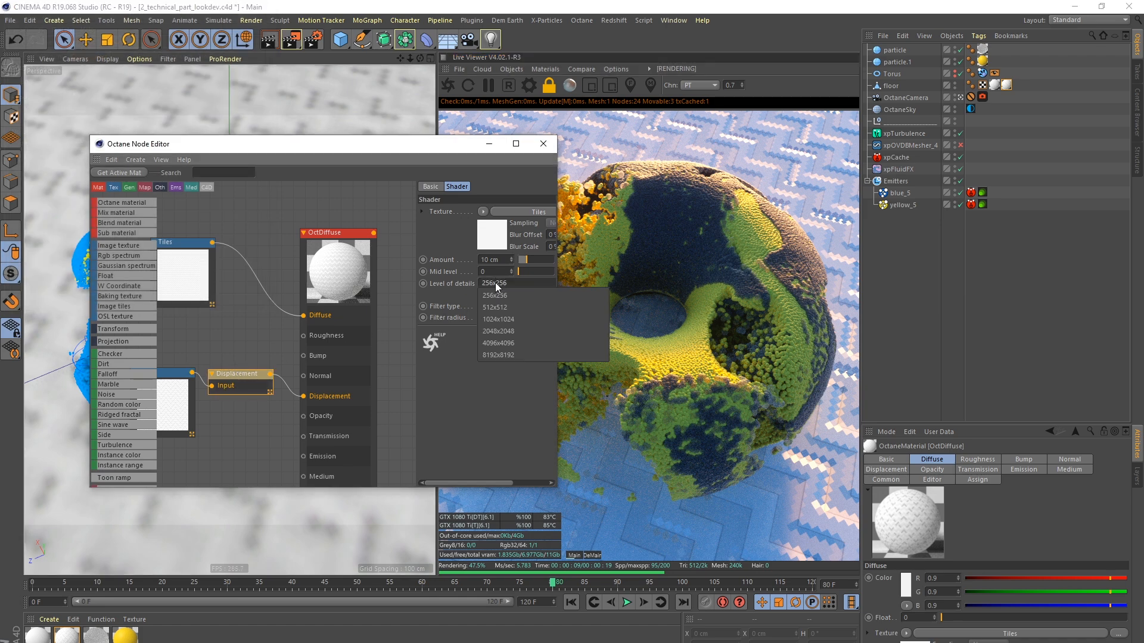
{"action": "left_click", "coordinate": [499, 345]}
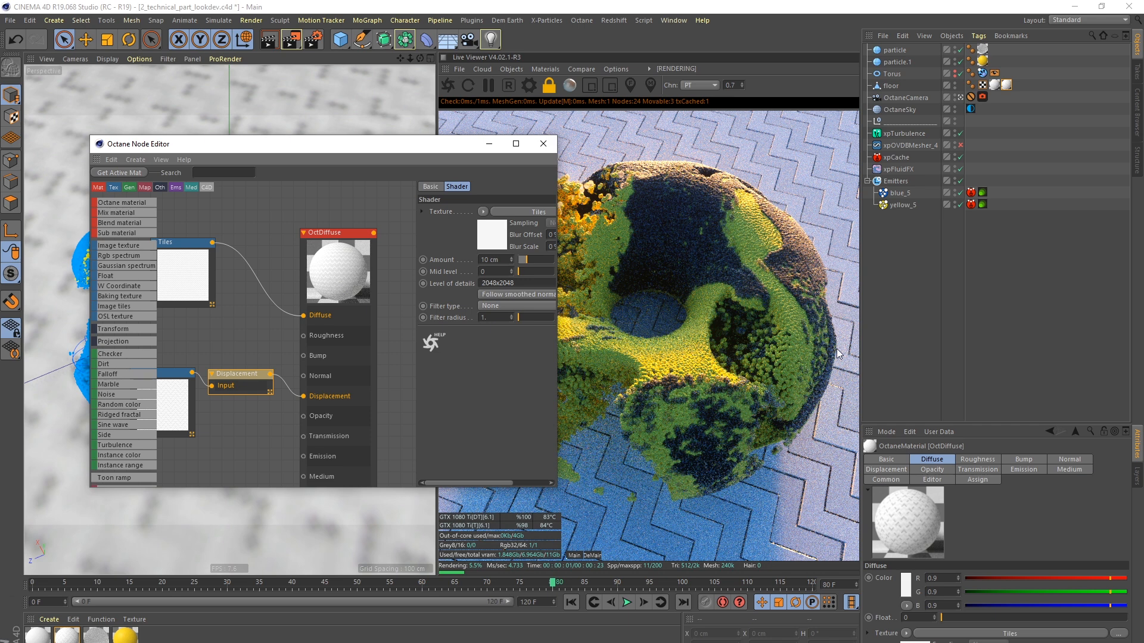
{"action": "left_click", "coordinate": [497, 284]}
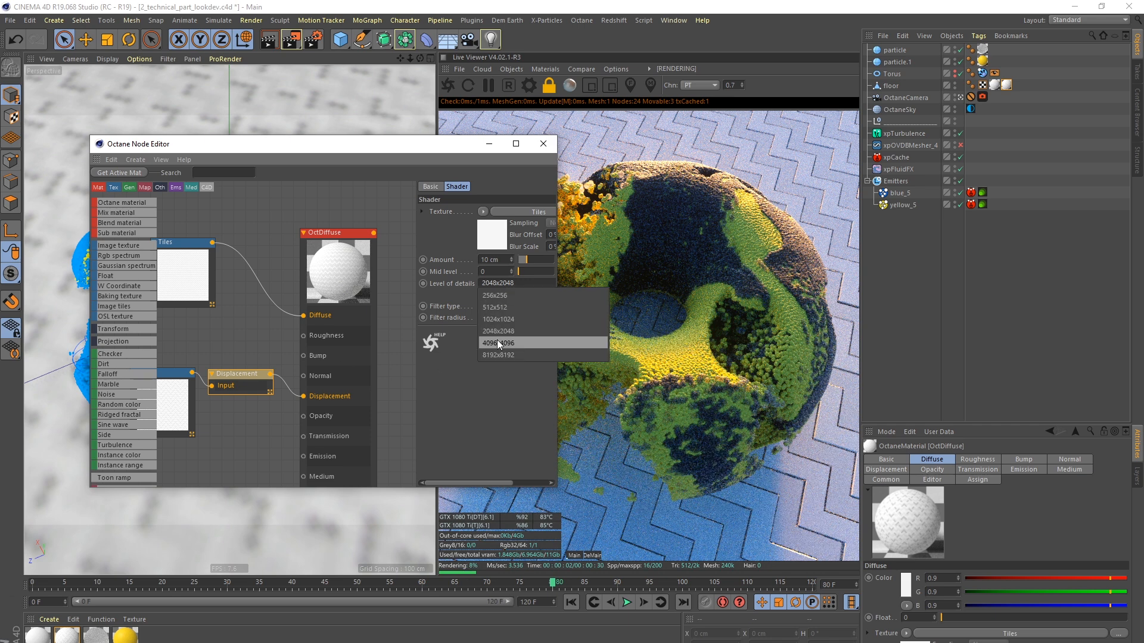
{"action": "left_click", "coordinate": [497, 341]}
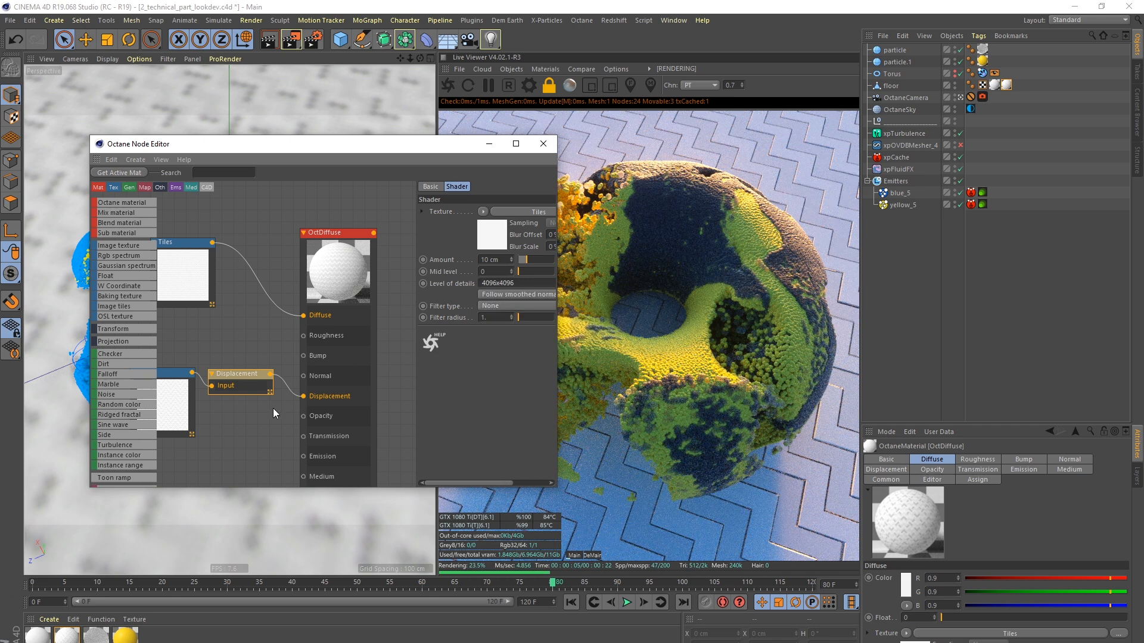
Step: Set Tiles Color 1 of the Tiles node feeding the displacement to black
{"action": "left_click", "coordinate": [182, 377]}
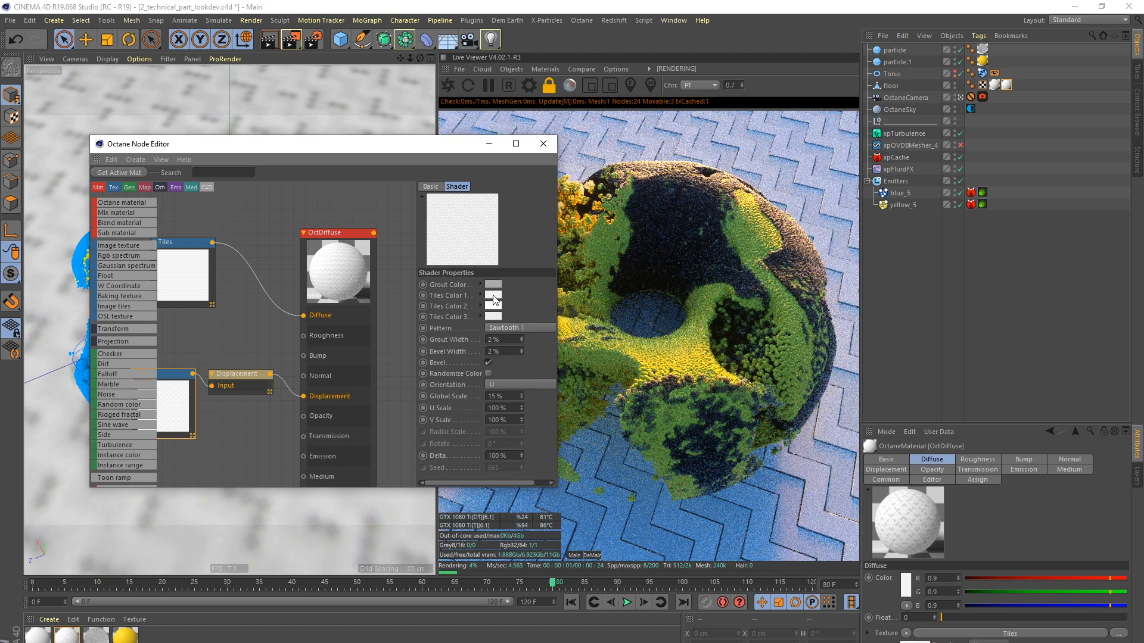
{"action": "left_click", "coordinate": [493, 295]}
{"action": "left_click", "coordinate": [477, 315]}
{"action": "left_click", "coordinate": [478, 337]}
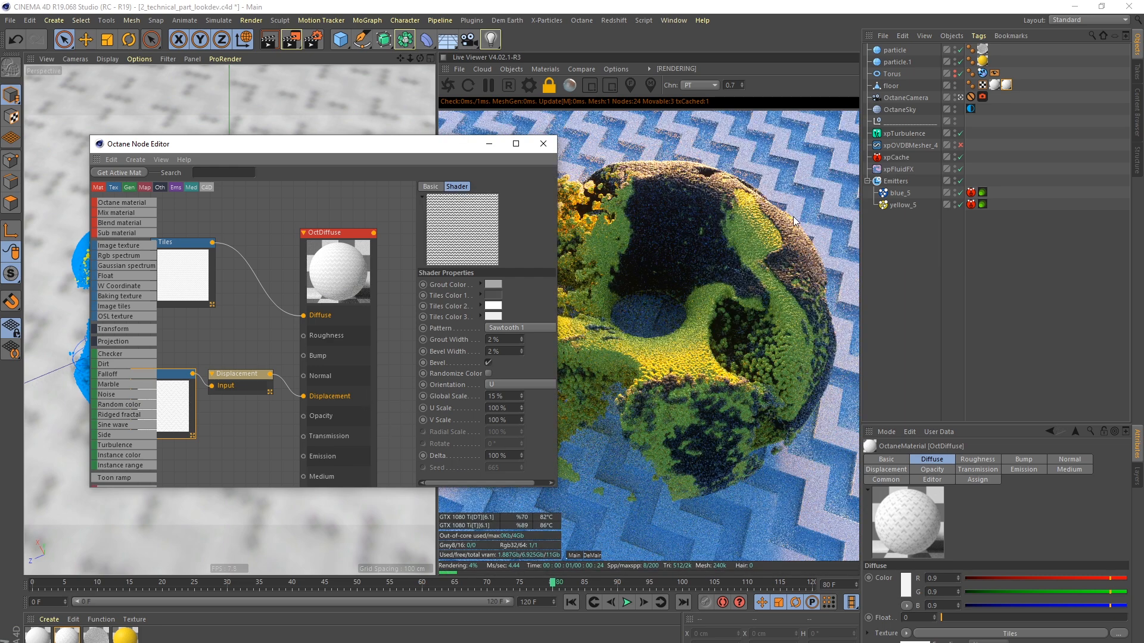
Step: Set the Displacement node's amount to 2 cm and close the Octane Node Editor
{"action": "left_click", "coordinate": [237, 374]}
{"action": "double_click", "coordinate": [502, 259]}
{"action": "type", "text": "2"}
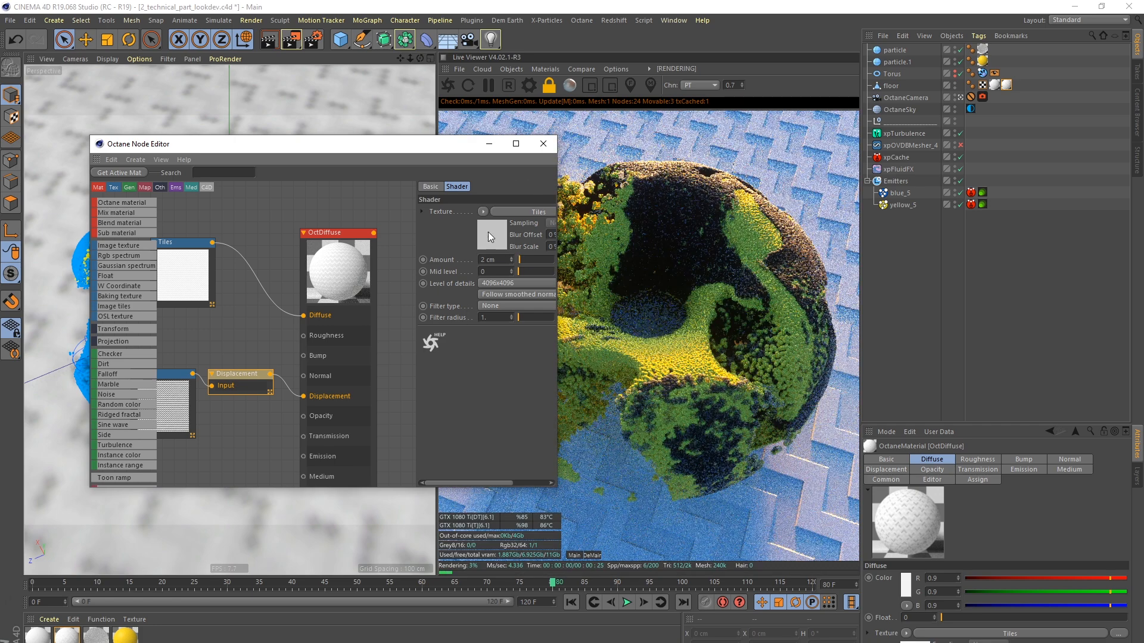
{"action": "left_click", "coordinate": [543, 143]}
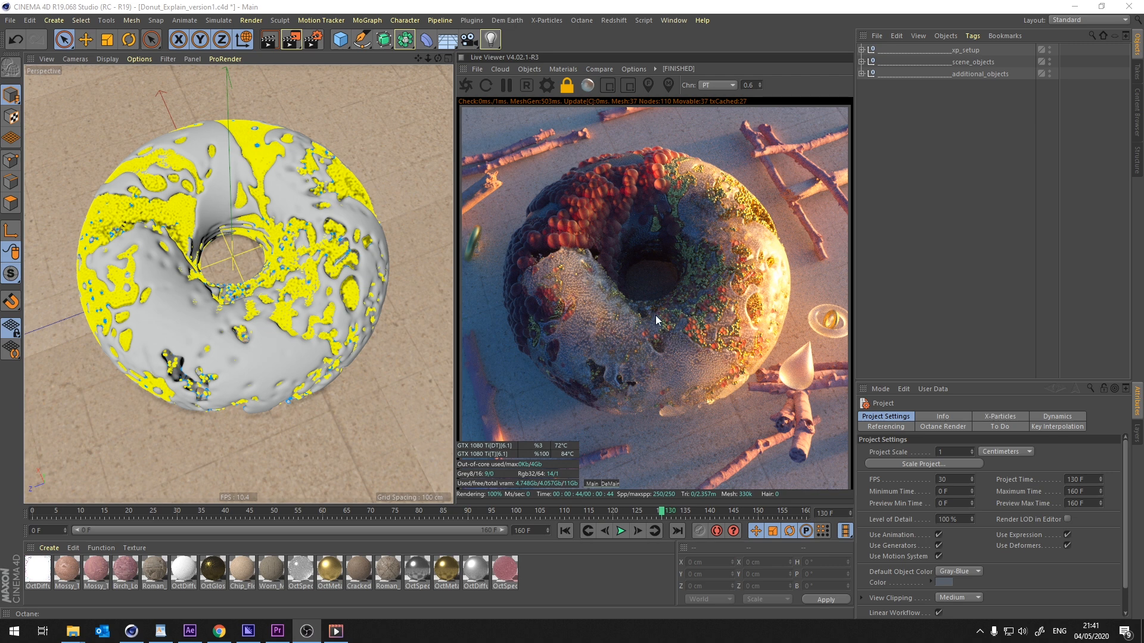
Step: Review the contents of the additional_objects, scene_objects and xp_setup groups in the Donut_Explain_version1 scene, leaving all three collapsed
{"action": "left_click", "coordinate": [861, 74]}
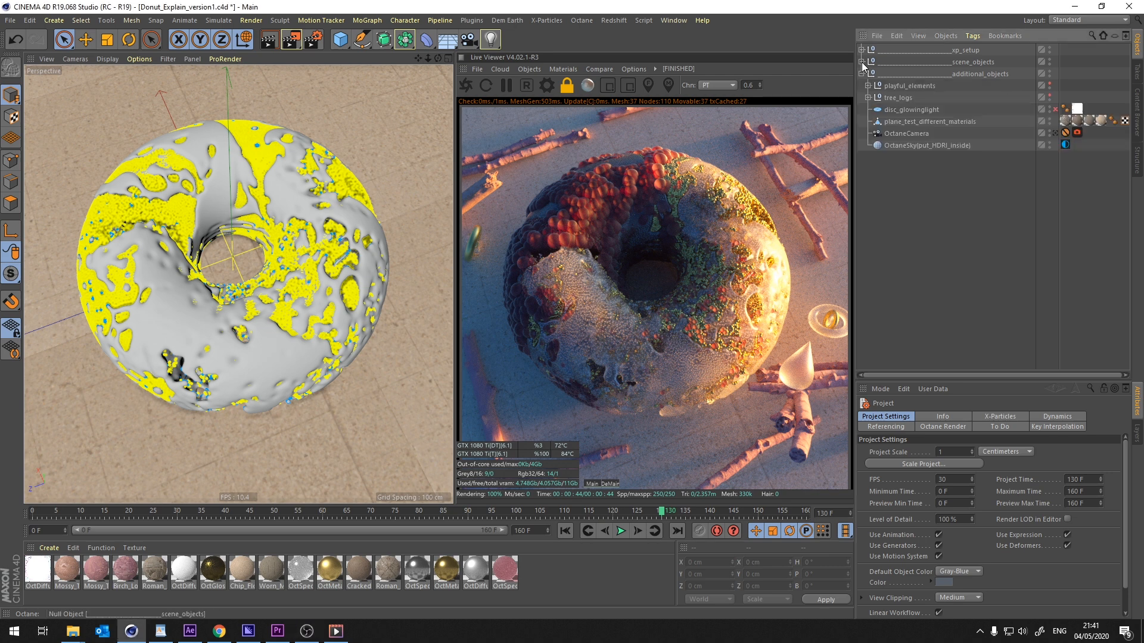
{"action": "left_click", "coordinate": [861, 61]}
{"action": "left_click", "coordinate": [860, 50]}
{"action": "left_click", "coordinate": [860, 50]}
{"action": "left_click", "coordinate": [860, 62]}
{"action": "left_click", "coordinate": [861, 74]}
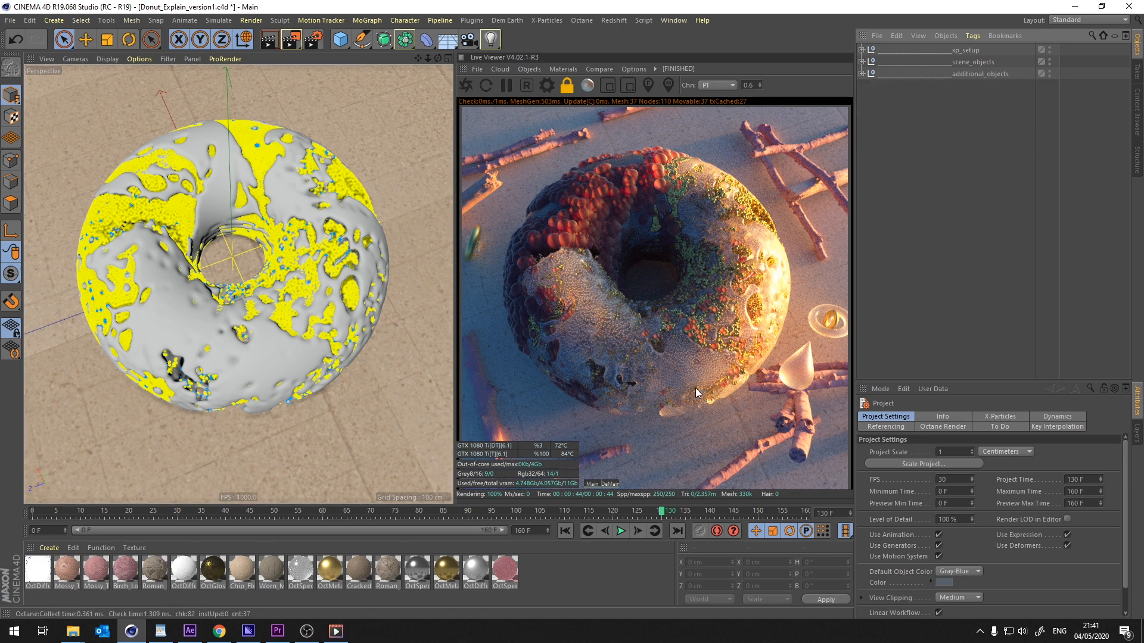
Step: Switch to the video player and play the donut_out_01_DeMain render from the beginning
{"action": "left_click", "coordinate": [337, 630]}
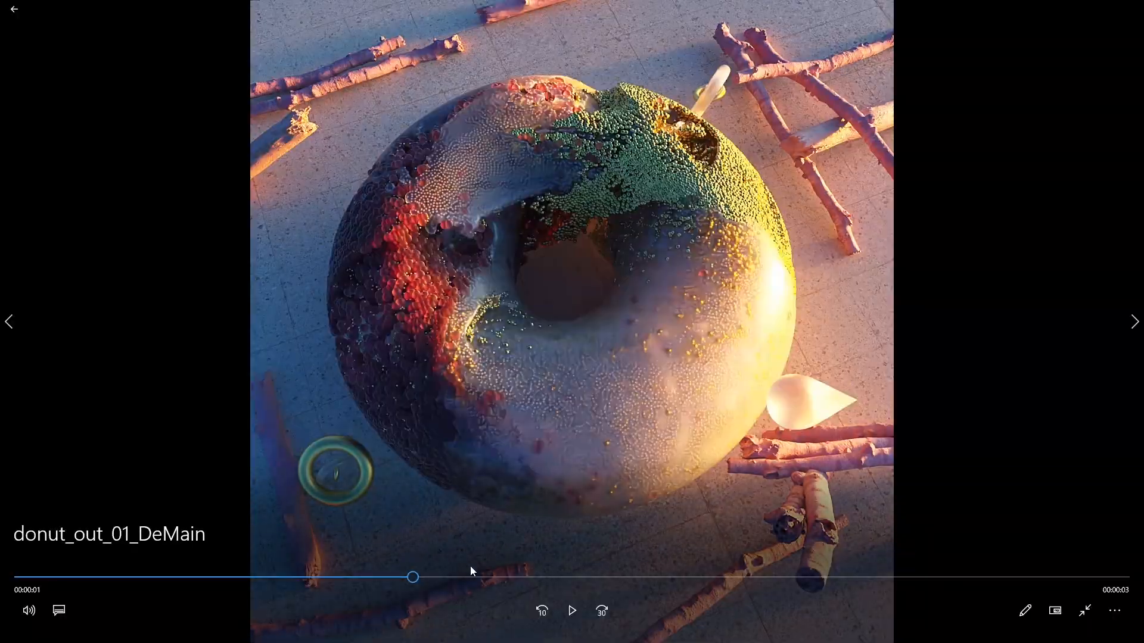
{"action": "left_click", "coordinate": [571, 610]}
{"action": "left_click_drag", "start_coordinate": [412, 579], "coordinate": [22, 597]}
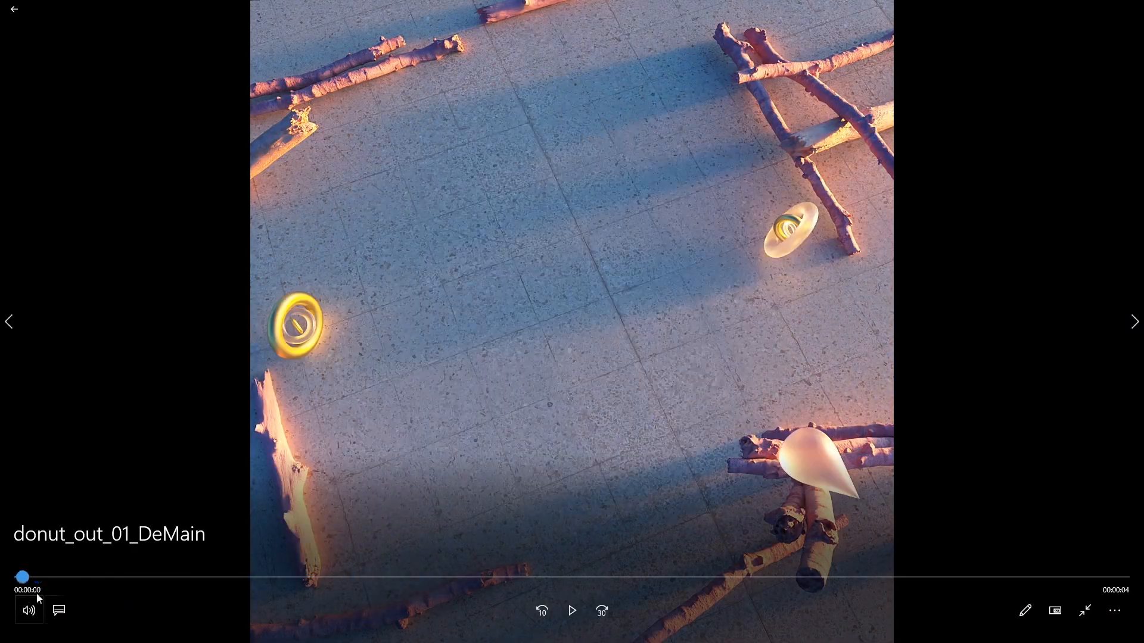
{"action": "left_click", "coordinate": [570, 610]}
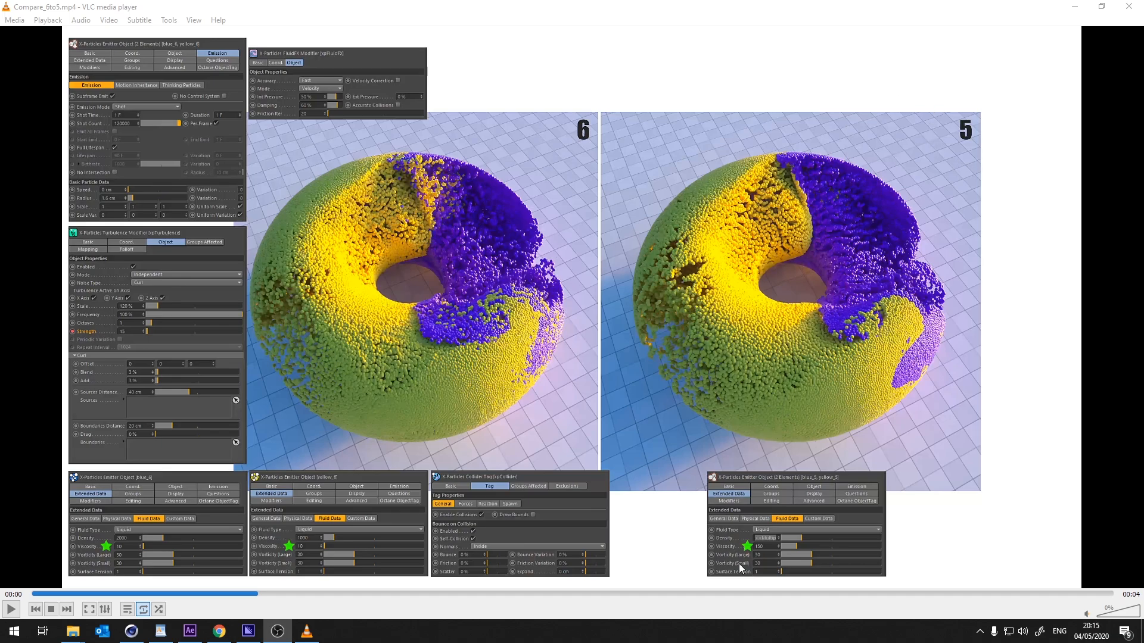
Step: Play the Compare_6to5.mp4 comparison, pause it and go back to about 00:01 to compare simulations 6 and 5
{"action": "left_click", "coordinate": [16, 614]}
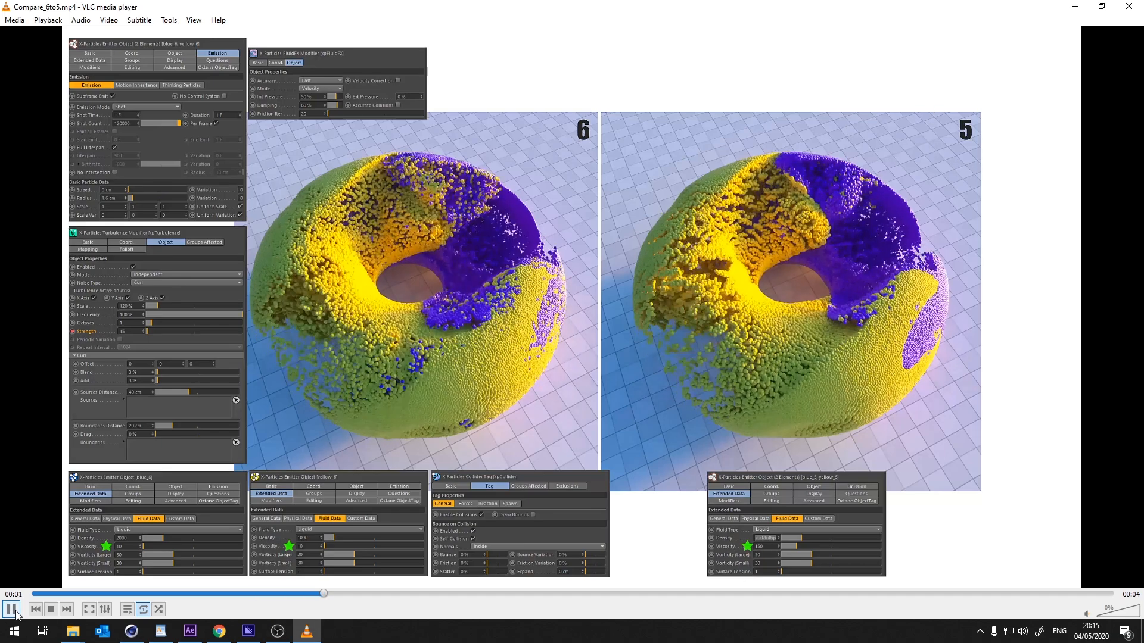
{"action": "left_click", "coordinate": [11, 609]}
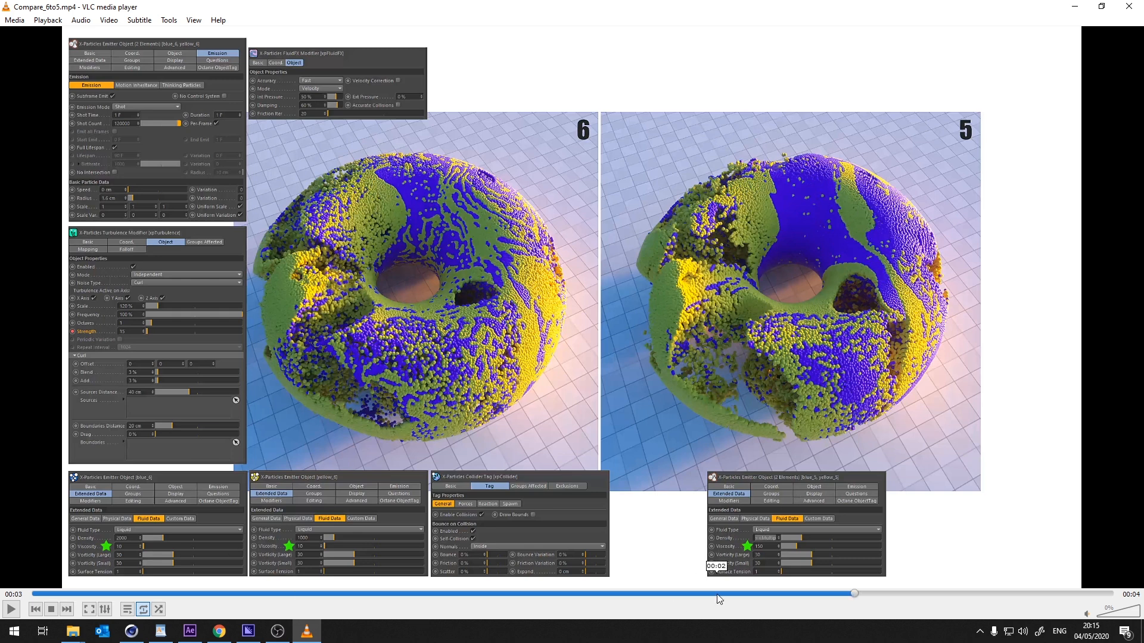
{"action": "left_click", "coordinate": [514, 593]}
{"action": "left_click_drag", "start_coordinate": [514, 591], "coordinate": [453, 590]}
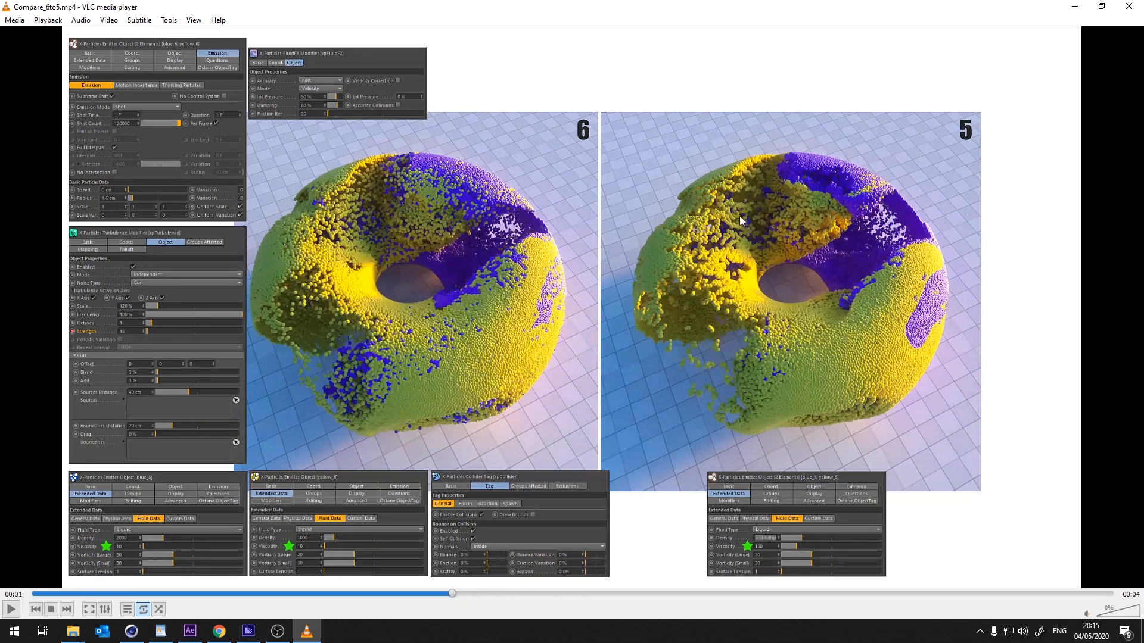